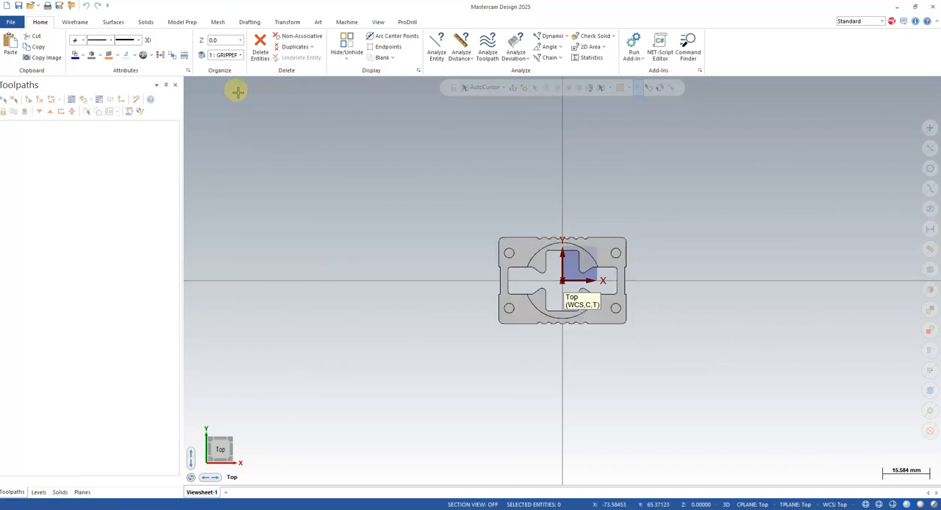
- Examine the gripper body from above and from several tilted angles to see its faces and position relative to the origin
scroll(516, 264, down, 3)
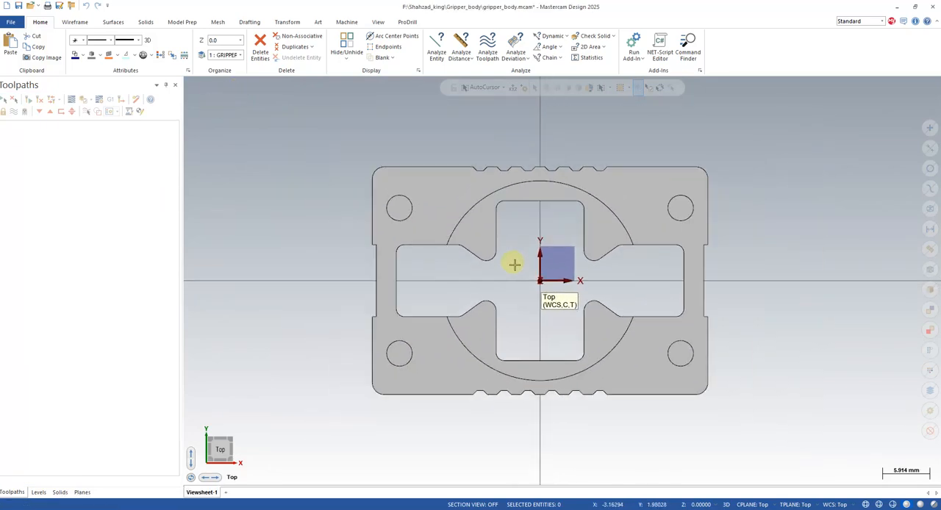
middle_drag(510, 267, 453, 280)
click(219, 446)
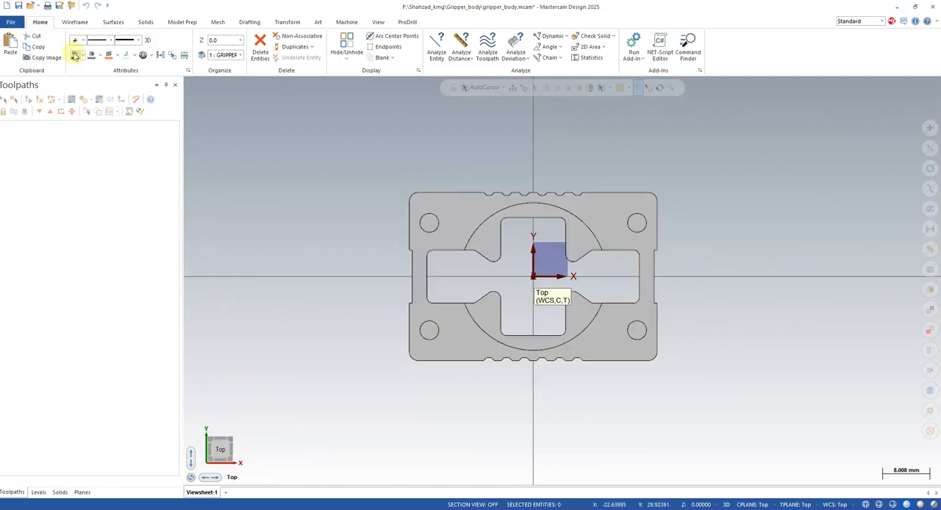
click(288, 22)
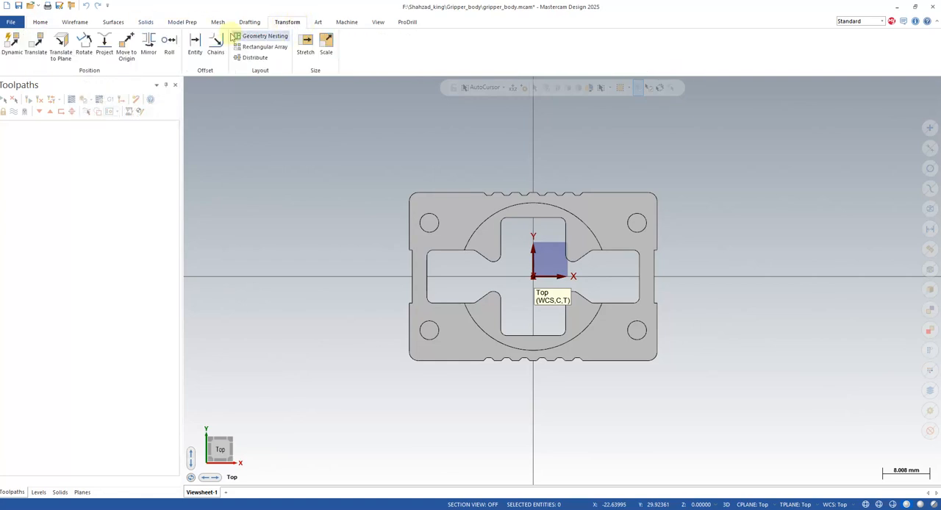
middle_drag(342, 243, 591, 323)
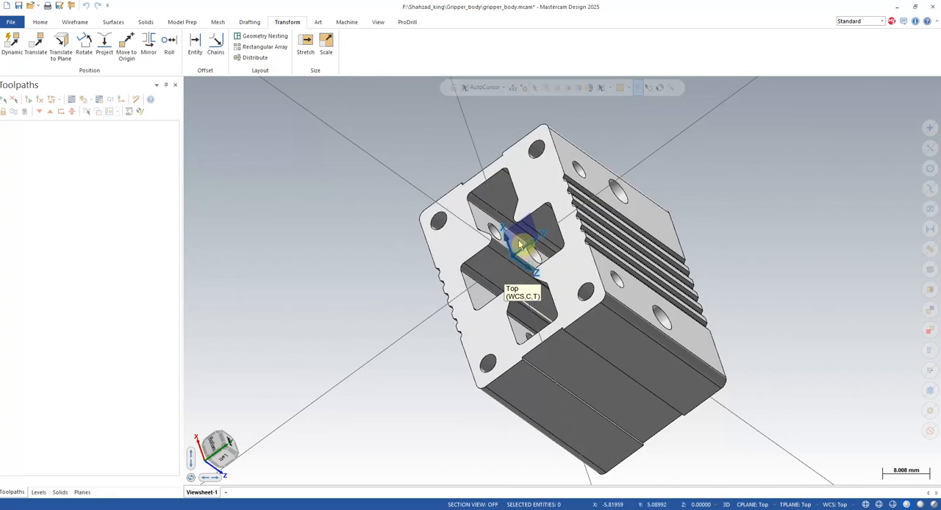
click(231, 456)
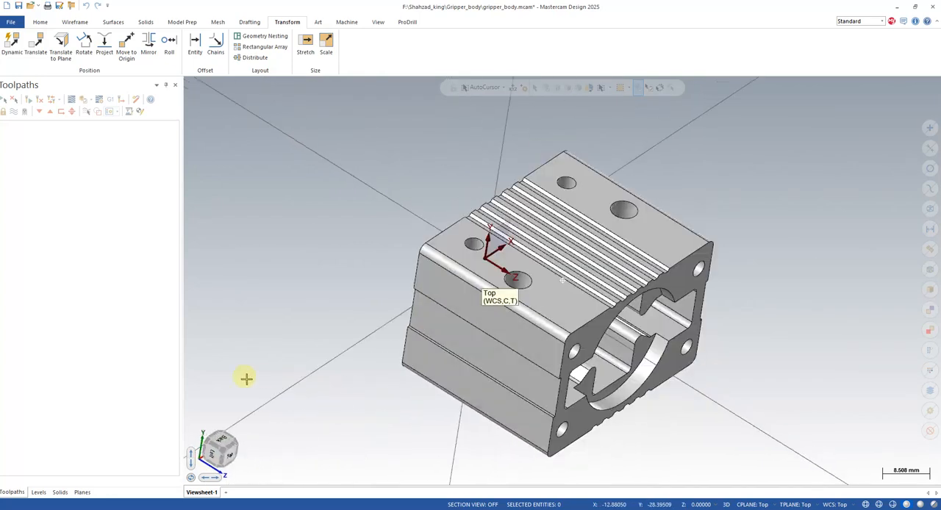
click(222, 445)
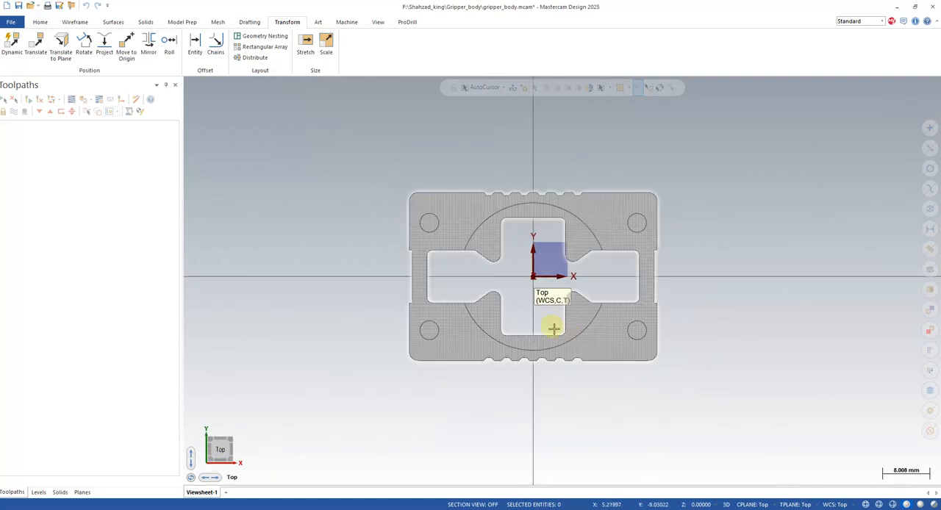
mouse_move(594, 410)
middle_down()
mouse_move(596, 382)
mouse_move(639, 400)
mouse_move(714, 399)
mouse_move(639, 423)
middle_up()
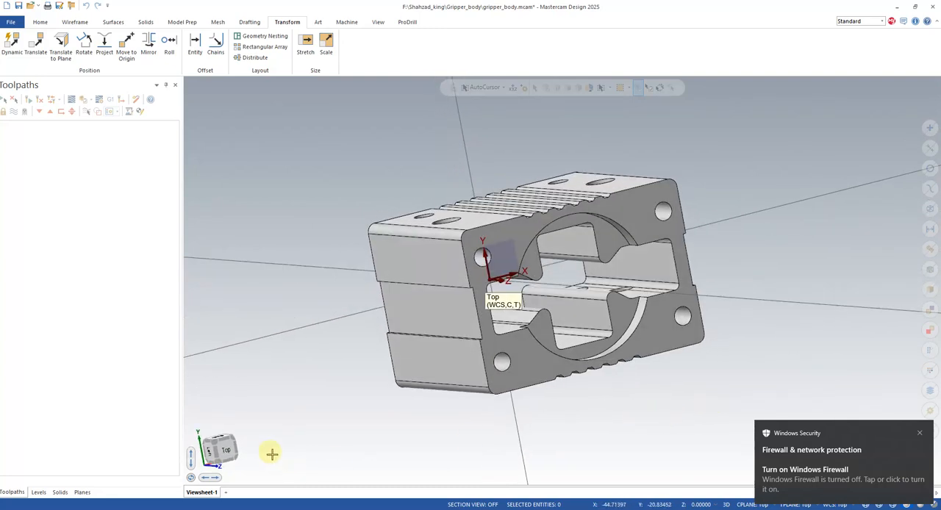
- Move the gripper body to the origin using the centre point of its top face, and clear the transform colours
click(227, 449)
click(127, 46)
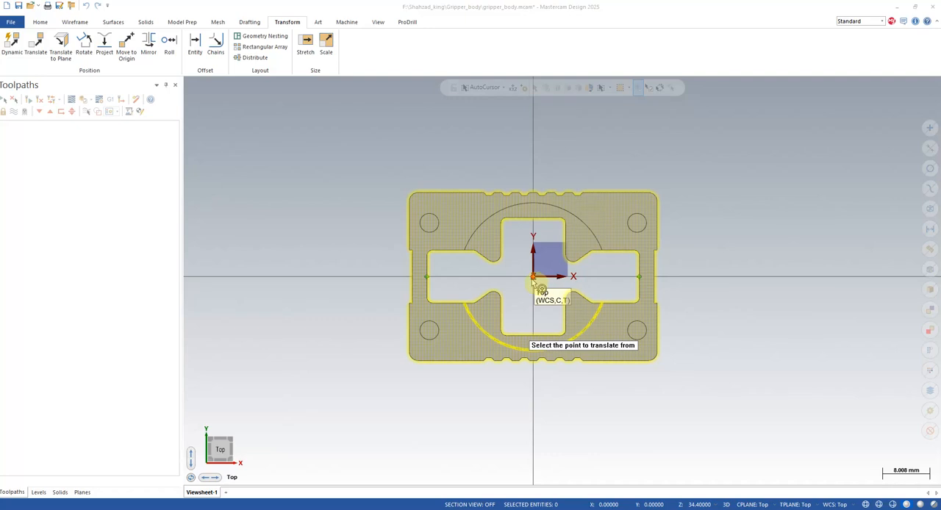
click(532, 277)
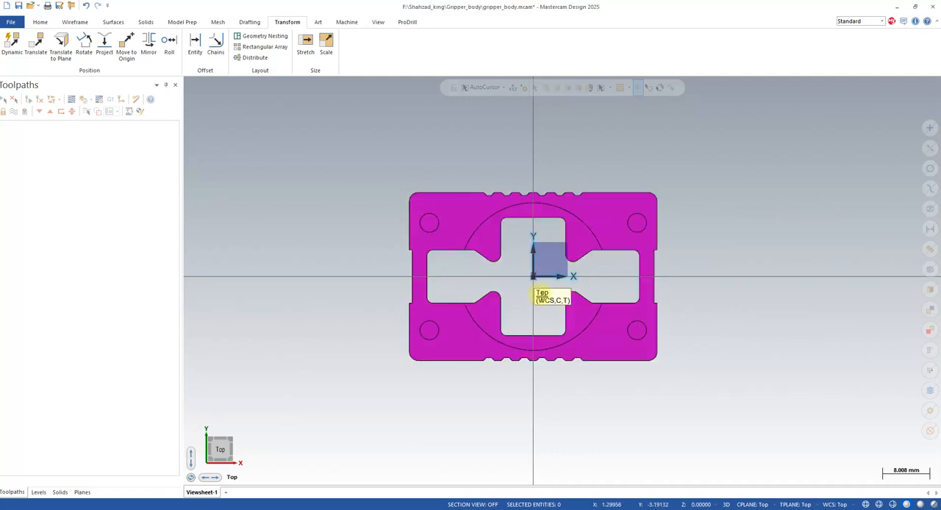
right_click(717, 221)
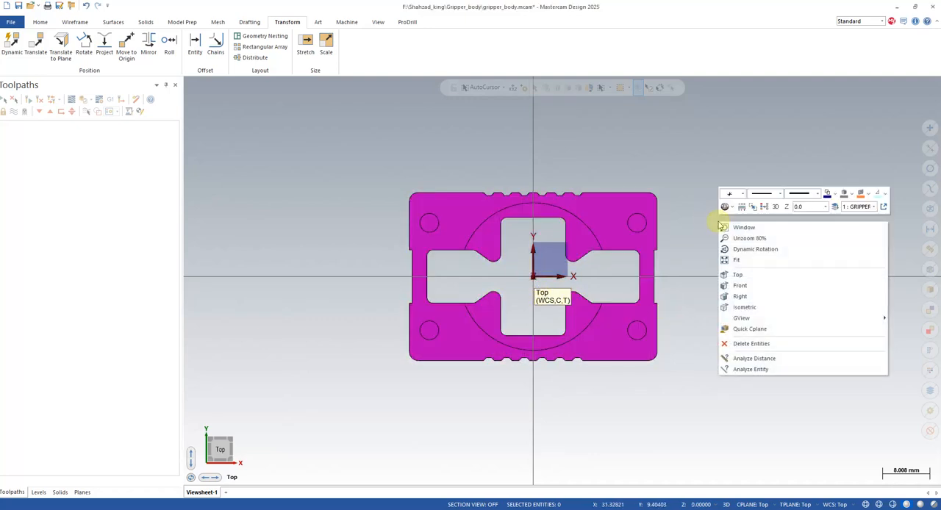
click(764, 208)
- Add a Mill Default MM machine group for the gripper body
mouse_move(629, 259)
middle_down()
mouse_move(712, 267)
mouse_move(750, 250)
mouse_move(787, 255)
mouse_move(616, 272)
middle_up()
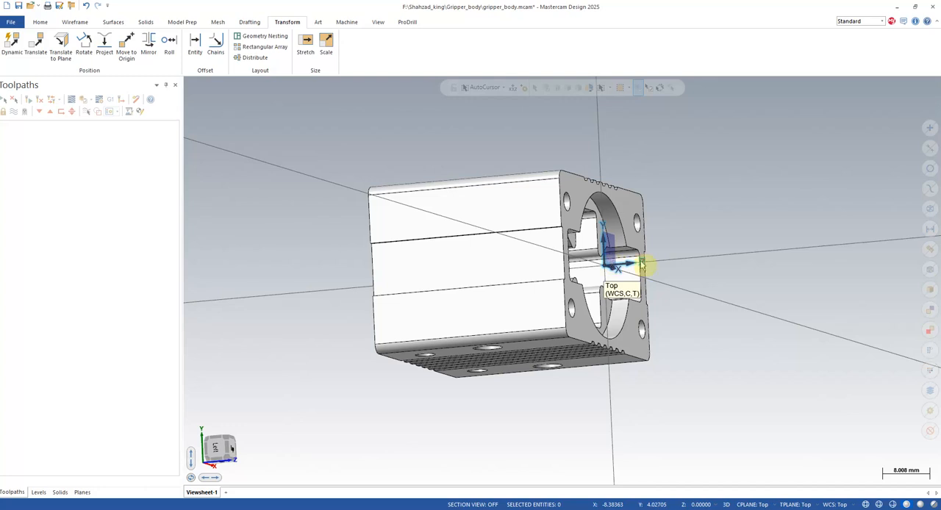
middle_drag(616, 258, 363, 370)
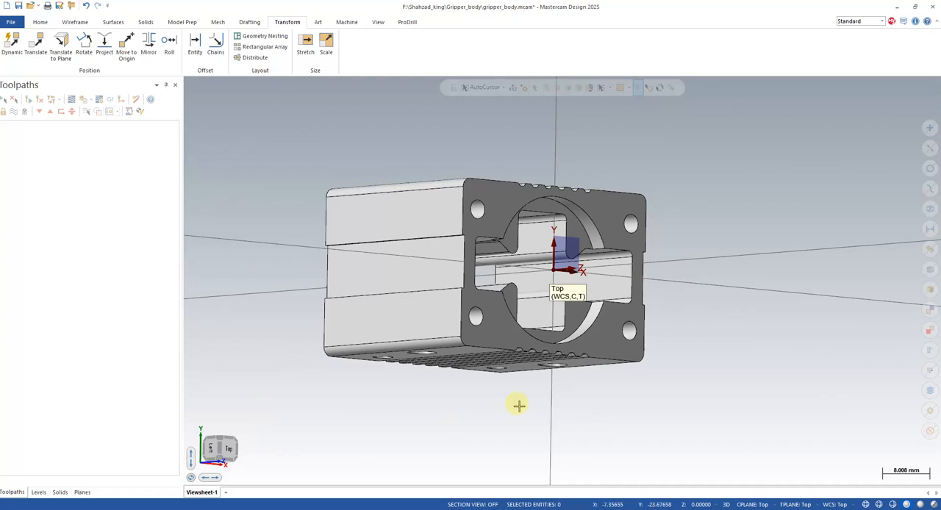
middle_drag(519, 405, 377, 448)
click(223, 454)
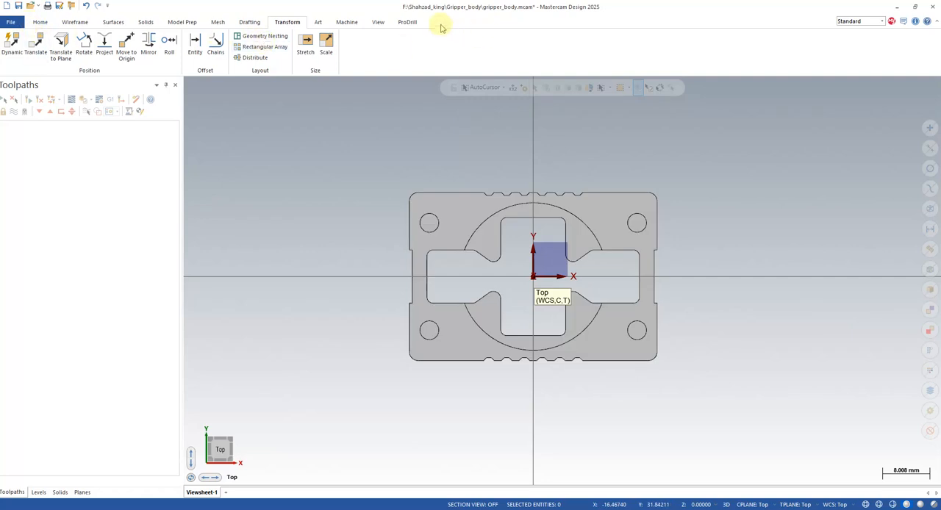
click(345, 22)
click(12, 48)
click(21, 76)
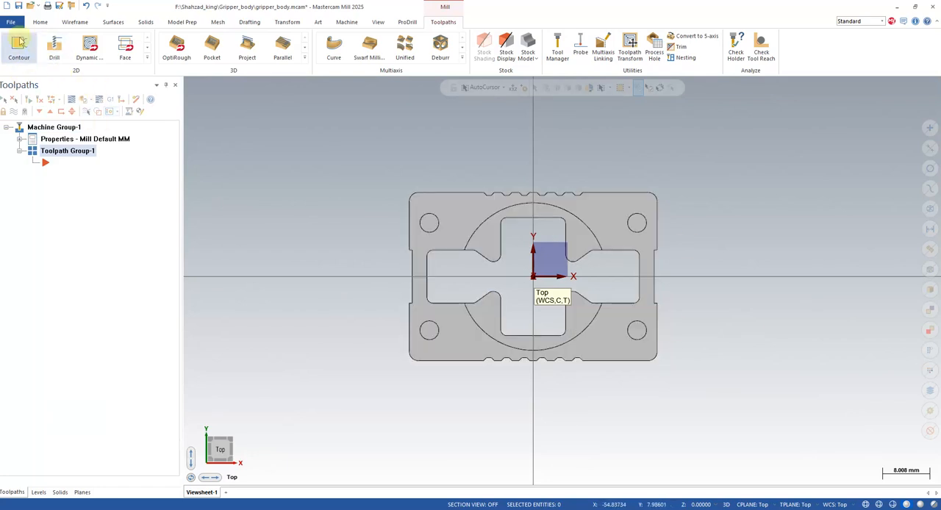
- Start a 2D Contour toolpath, leave solid chaining without geometry, and keep the empty operation
click(19, 45)
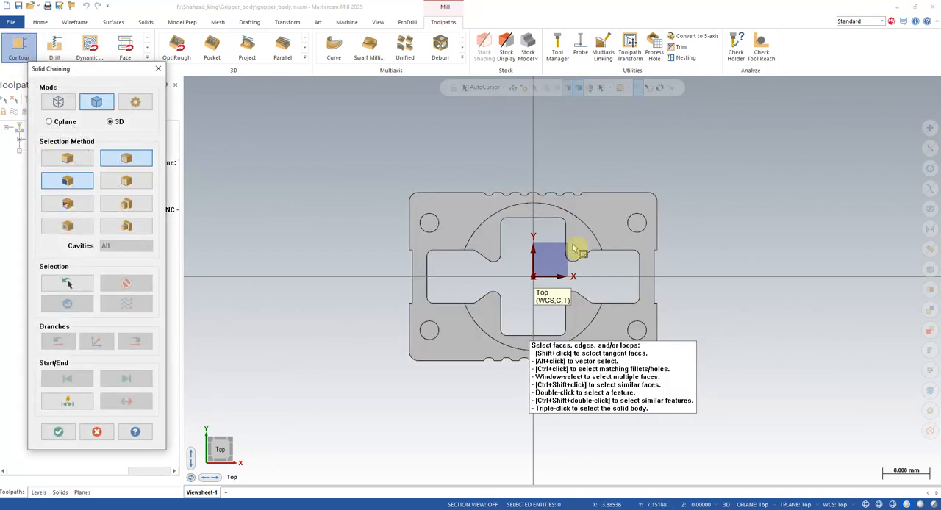
click(58, 103)
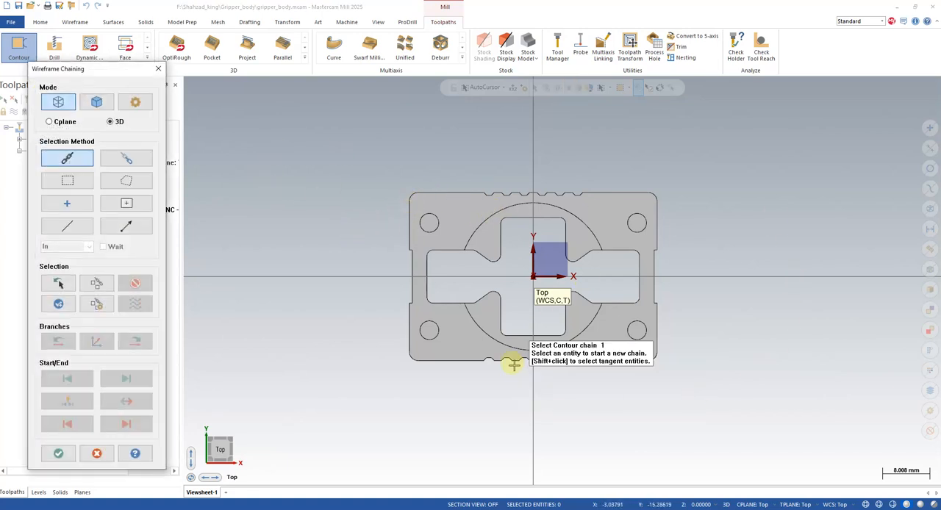
click(92, 103)
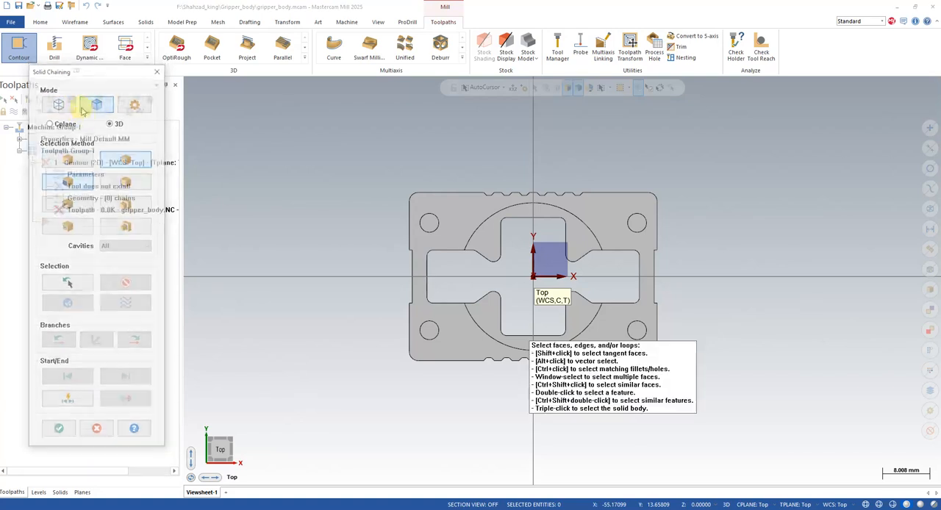
click(473, 208)
middle_drag(474, 206, 649, 291)
click(103, 433)
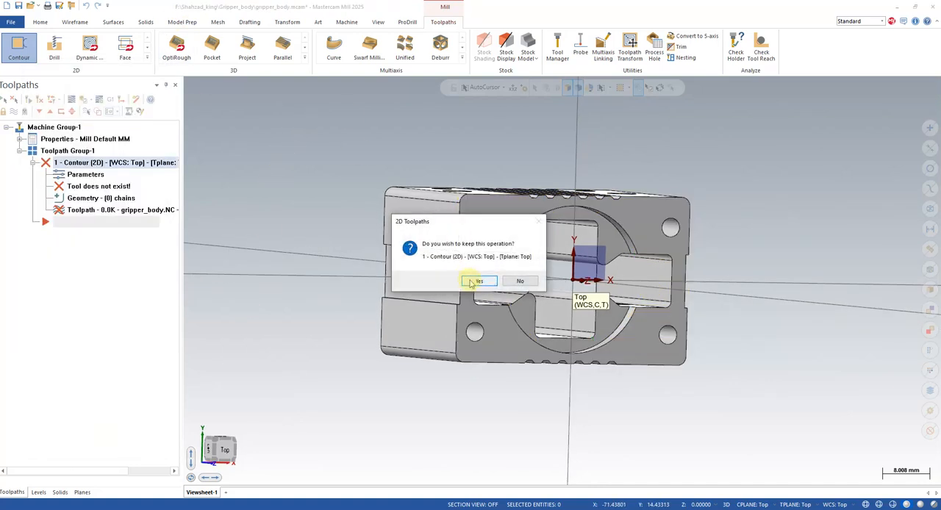
click(476, 281)
- Create edge curves on the eight straight outer segments of the body's top face, two on each side
key(alt+1)
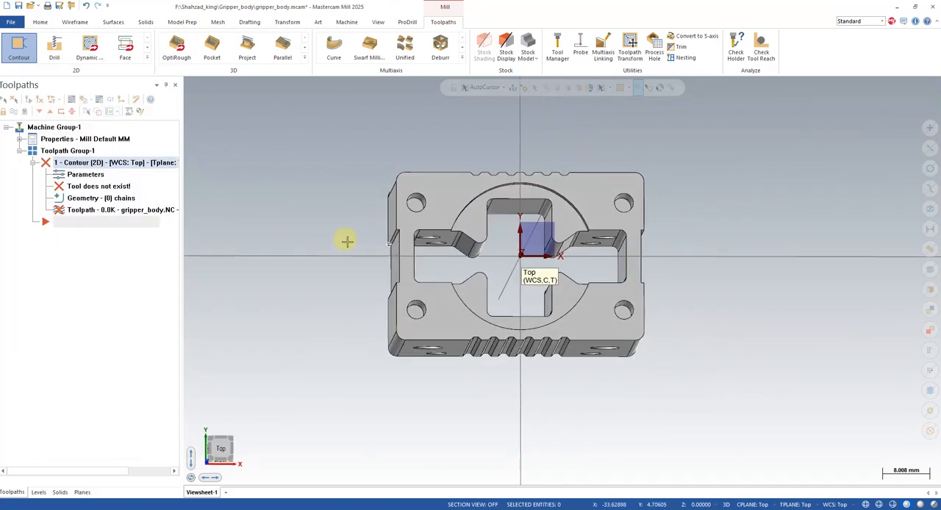
click(74, 22)
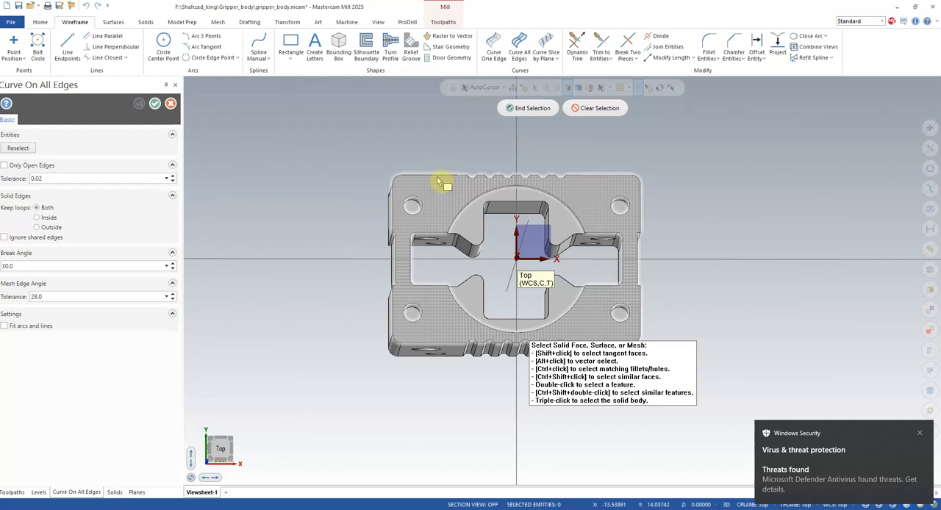
click(493, 45)
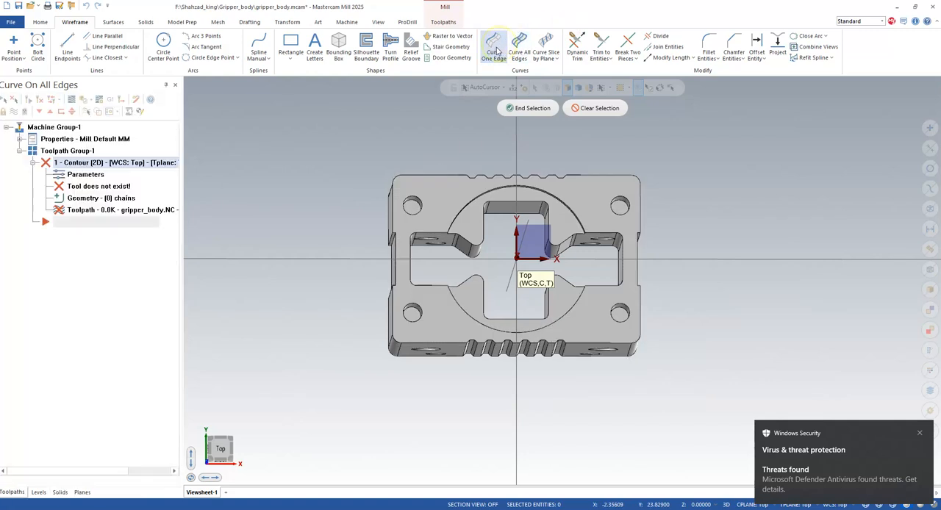
click(422, 176)
click(599, 178)
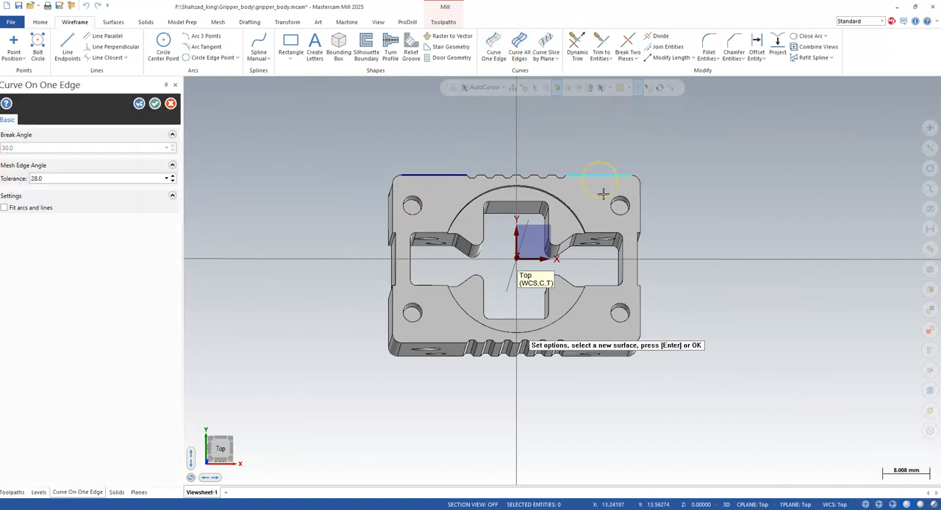
click(641, 211)
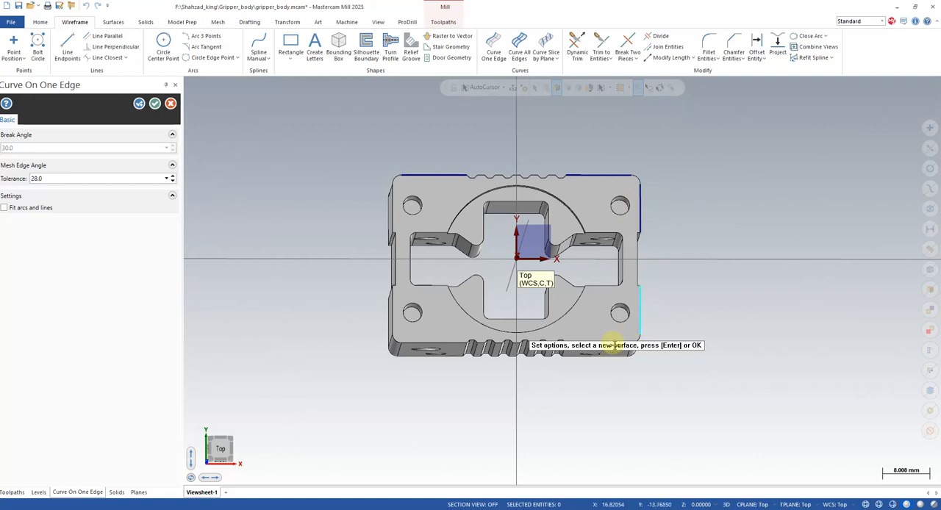
middle_drag(632, 308, 654, 277)
click(602, 305)
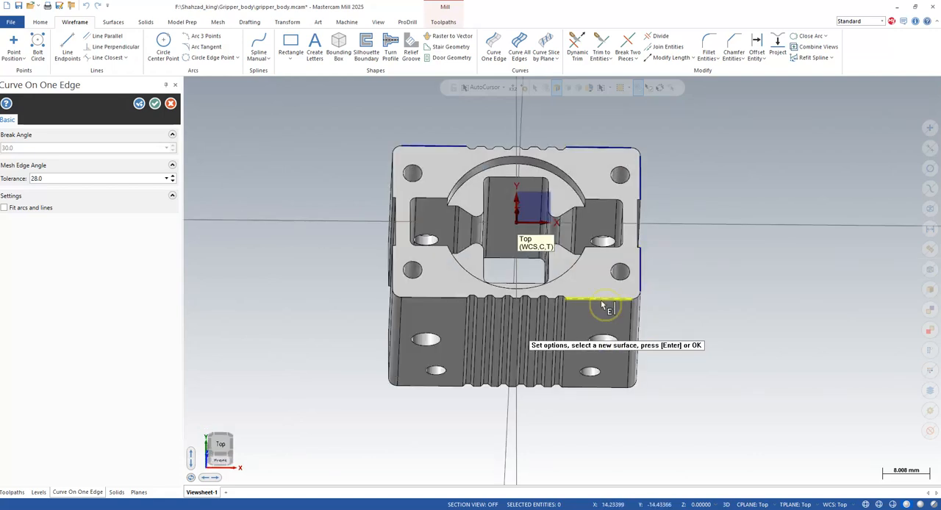
click(447, 301)
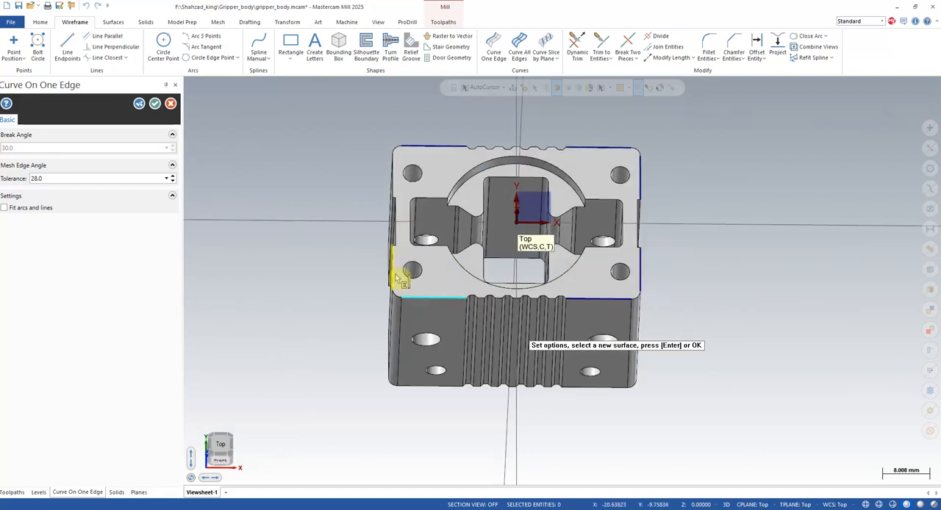
click(391, 183)
- In top view, lengthen the outer end of the upper right curve and both ends of the right-side curves by 5 mm
middle_drag(714, 250, 620, 317)
click(218, 446)
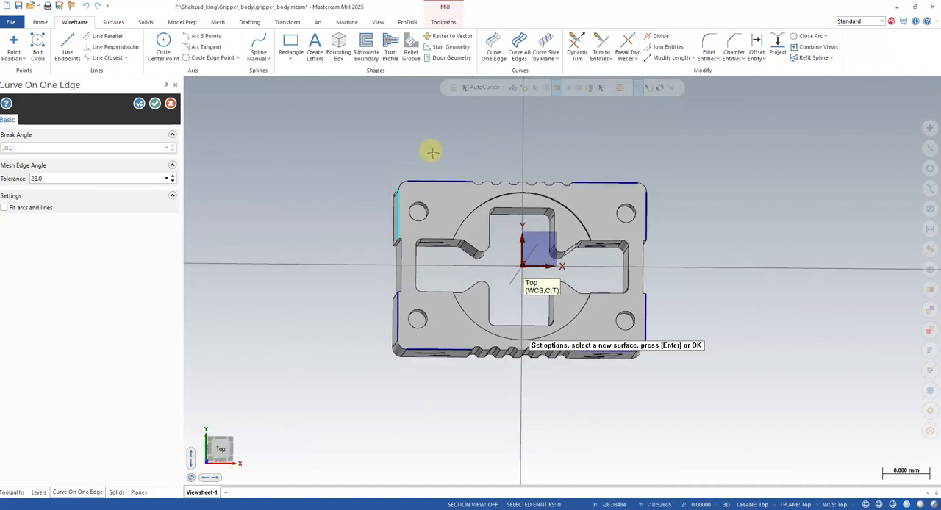
click(667, 59)
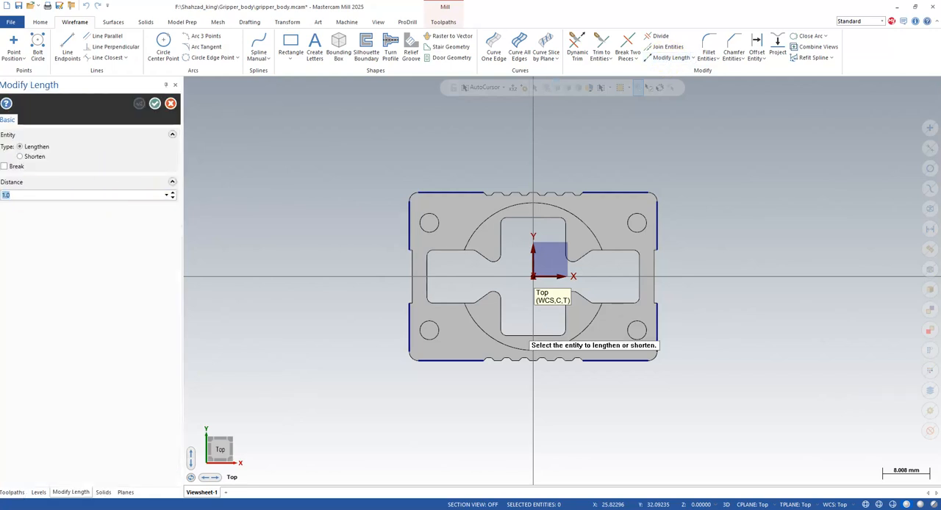
click(635, 193)
click(657, 232)
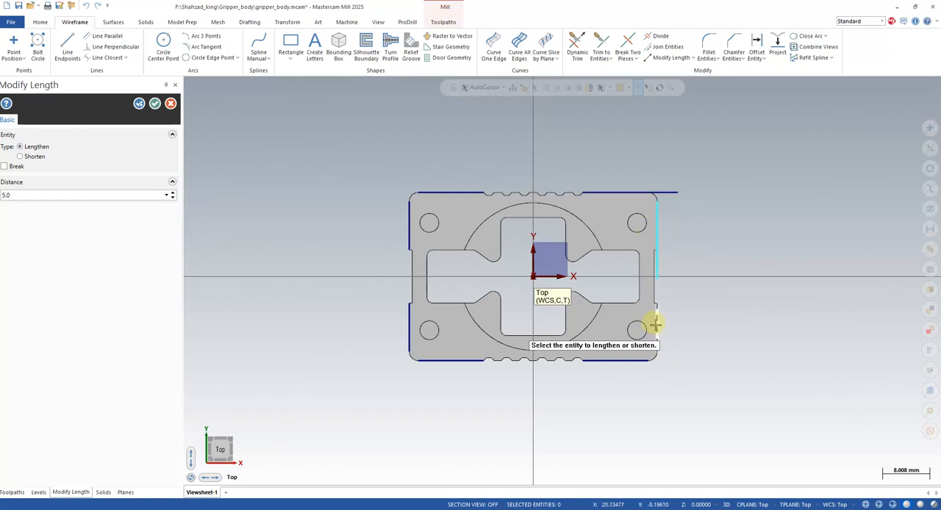
click(657, 236)
click(656, 335)
click(657, 278)
click(656, 286)
- Lengthen the two curves along the body's bottom edge by 5 mm towards the notches and past both corners
scroll(662, 351, up, 3)
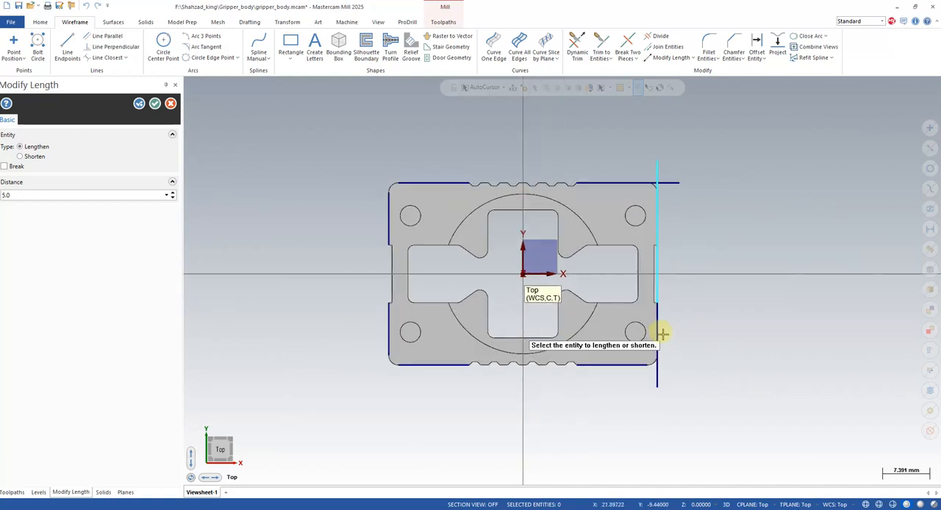
click(620, 377)
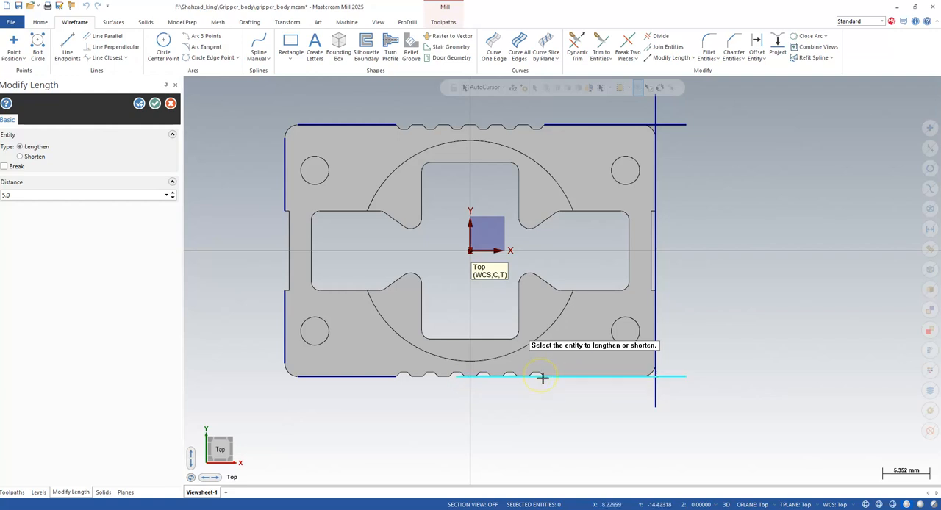
click(536, 378)
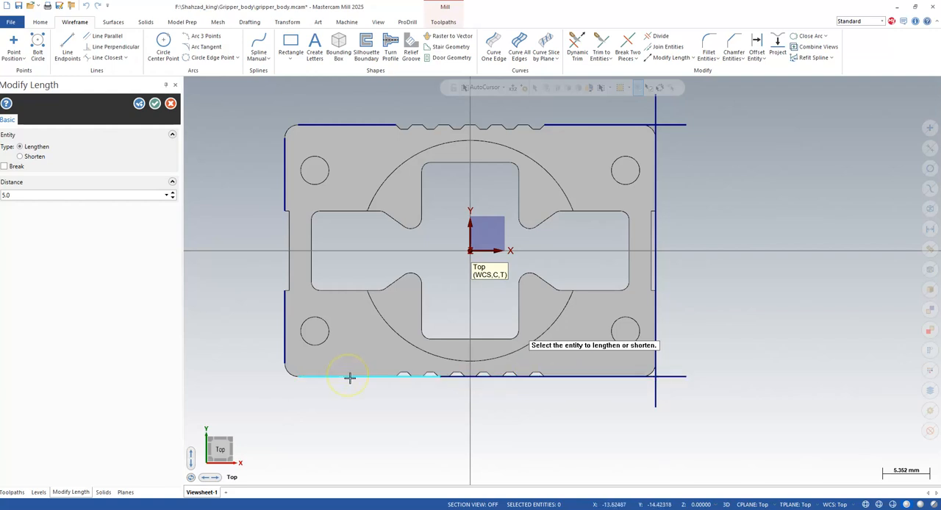
click(306, 375)
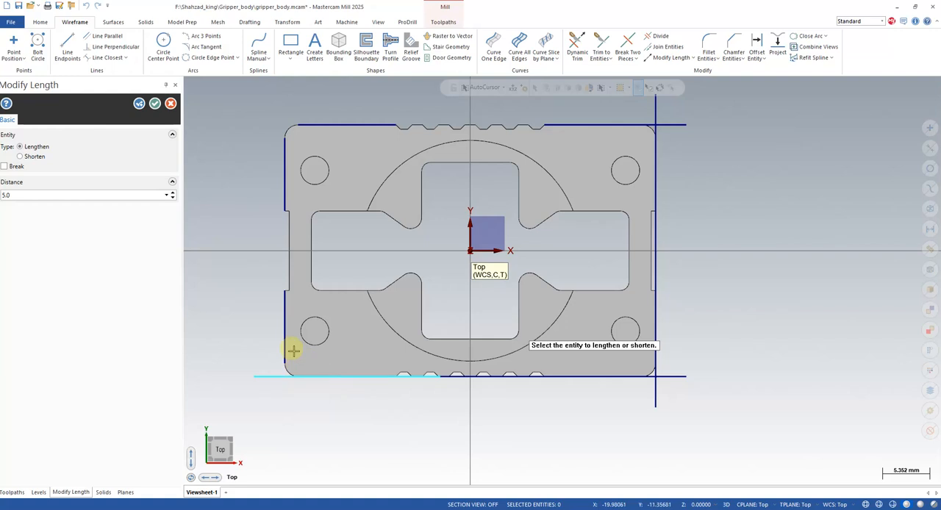
- Lengthen the left-side curves by 5 mm at both ends, and extend the top-edge curves 5 mm past the left corner and towards the notches
click(284, 324)
click(285, 330)
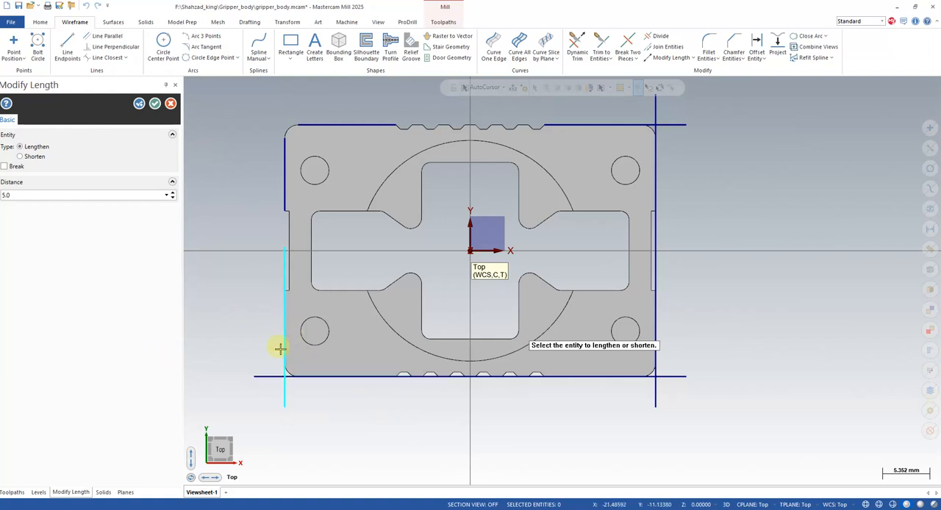
click(284, 190)
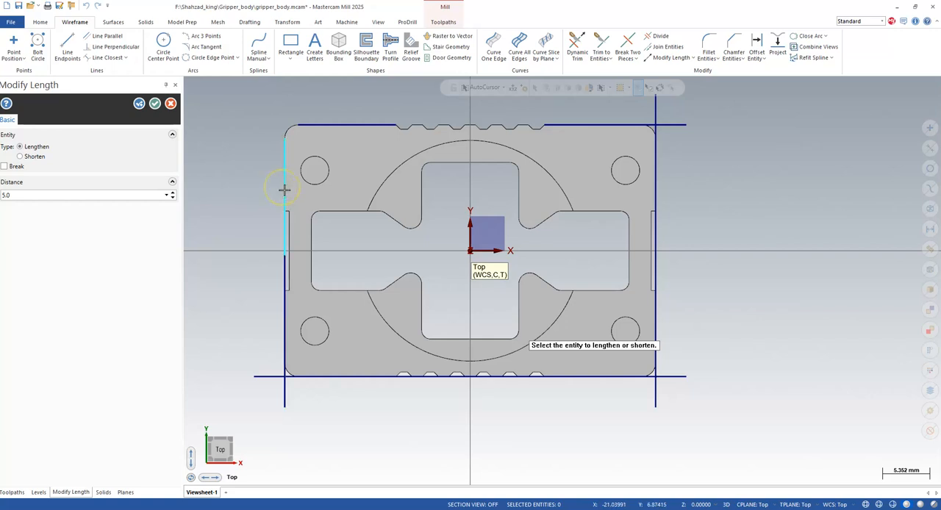
click(287, 165)
click(309, 125)
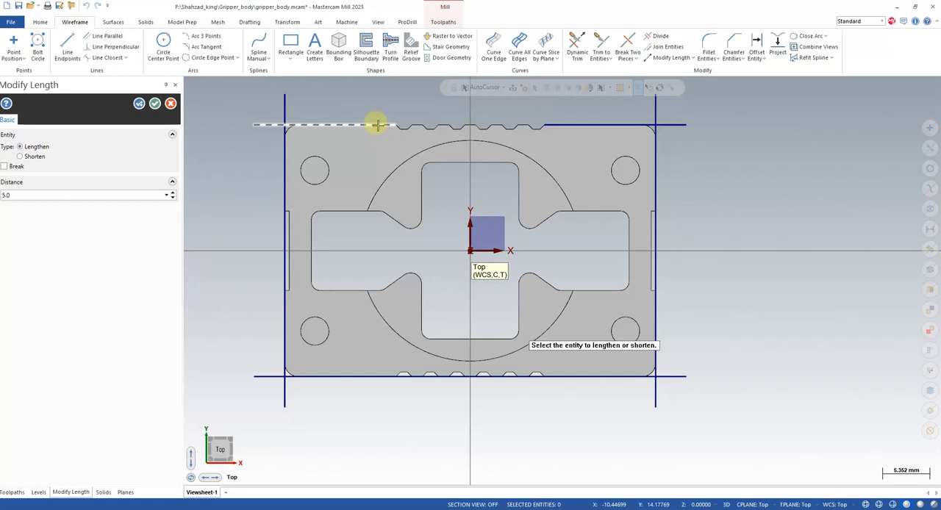
click(566, 124)
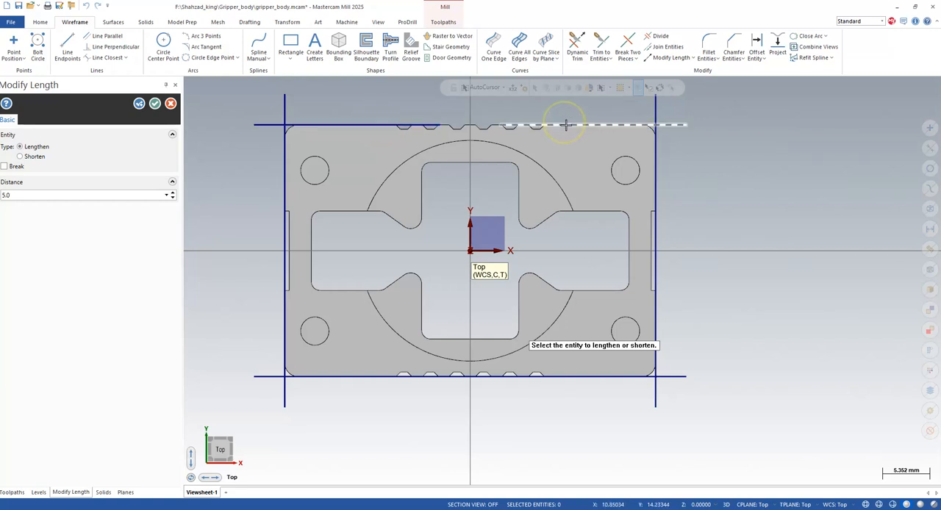
- Lengthen the top-left curve by 5 mm across the notches and trim the overhanging curve ends at all four corners
click(394, 125)
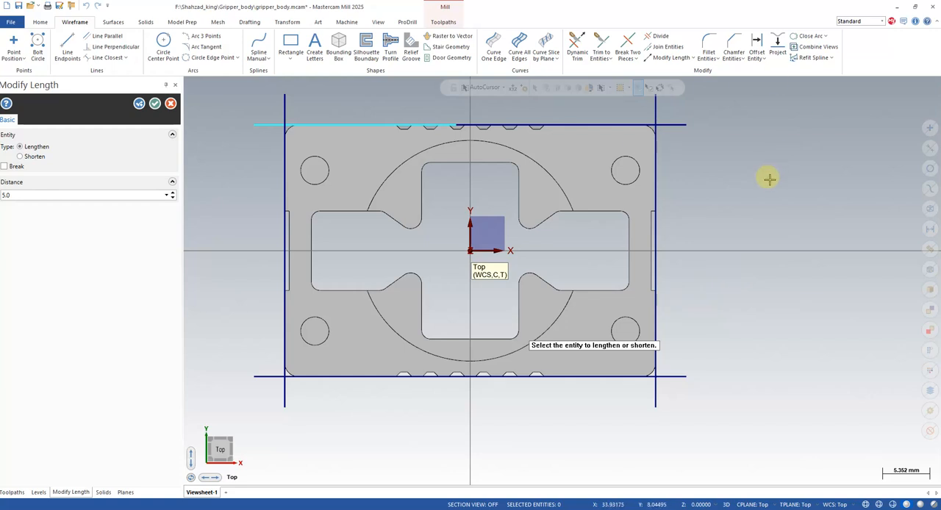
click(660, 36)
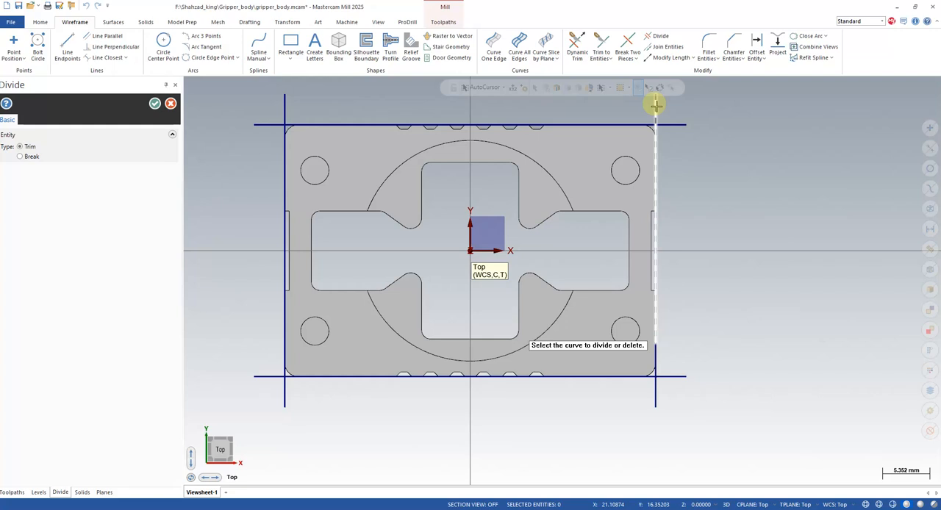
click(670, 125)
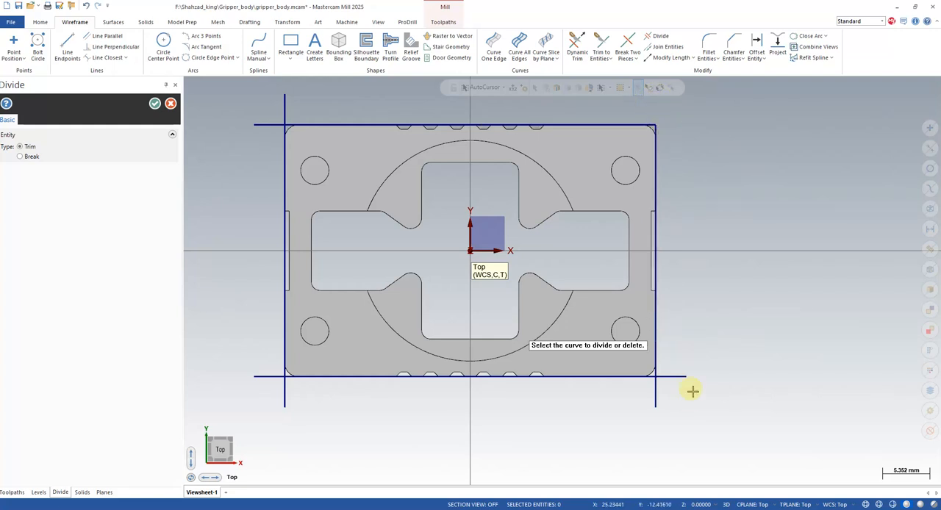
click(668, 377)
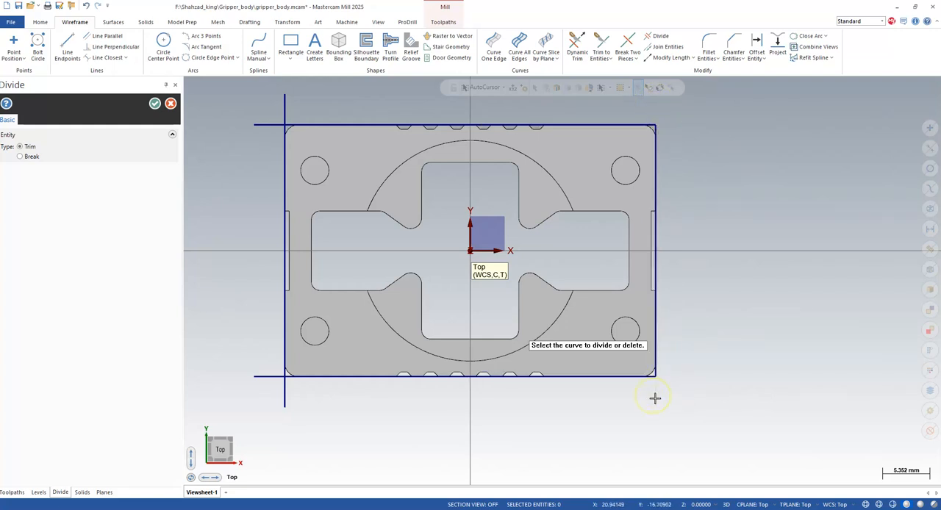
click(285, 394)
click(268, 376)
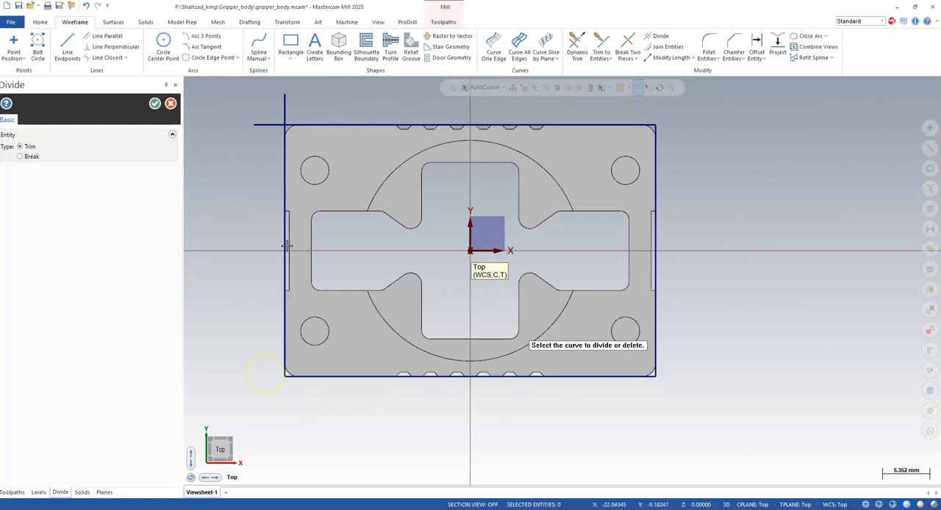
click(270, 124)
click(286, 104)
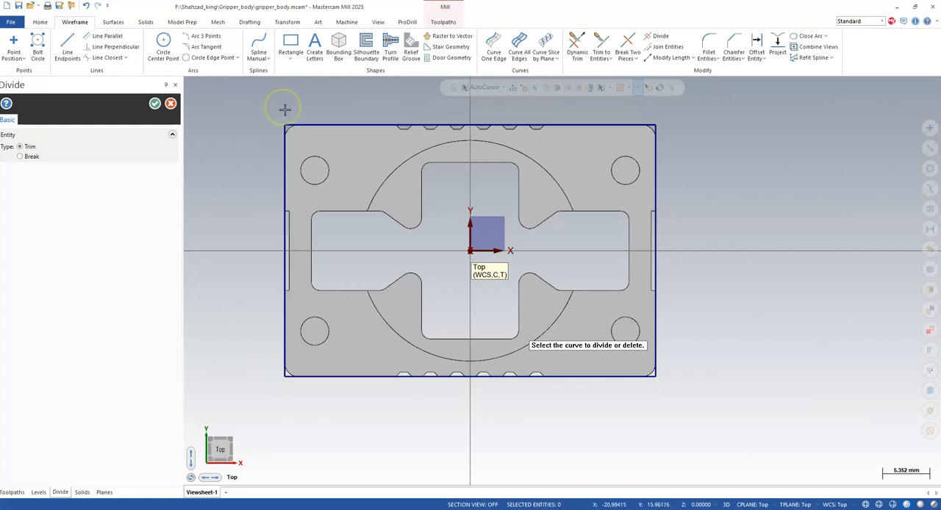
- Join the overlapping curve pairs on all four sides of the outline into single lines, with gaps filled
mouse_move(612, 369)
middle_down()
mouse_move(635, 365)
mouse_move(614, 369)
middle_up()
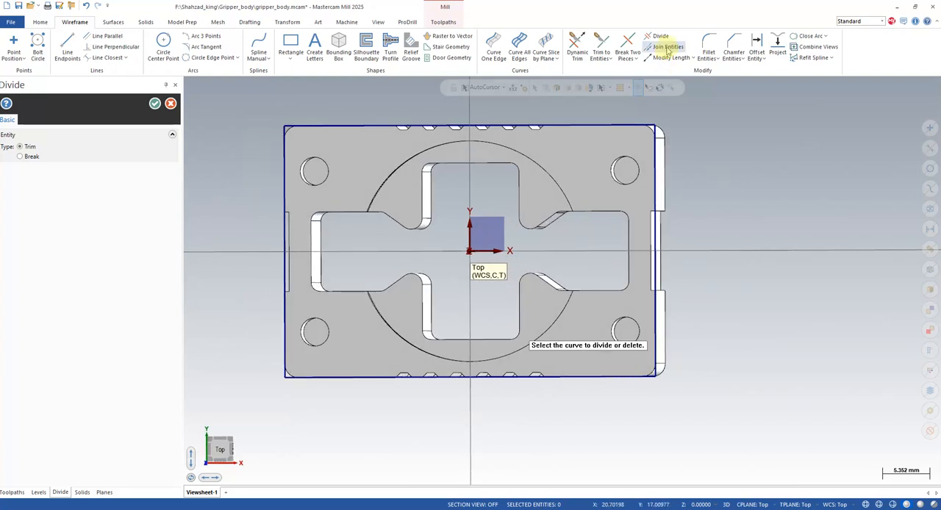
click(664, 46)
click(581, 125)
click(434, 134)
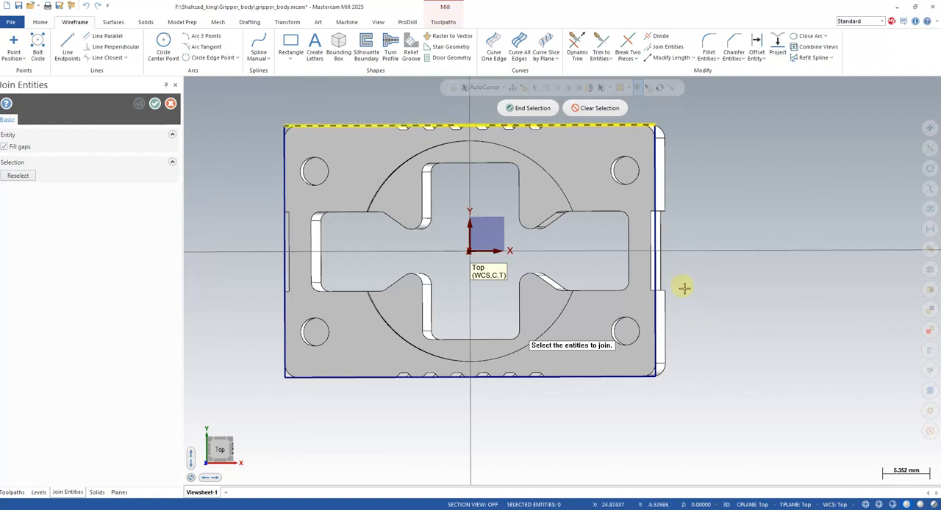
click(654, 189)
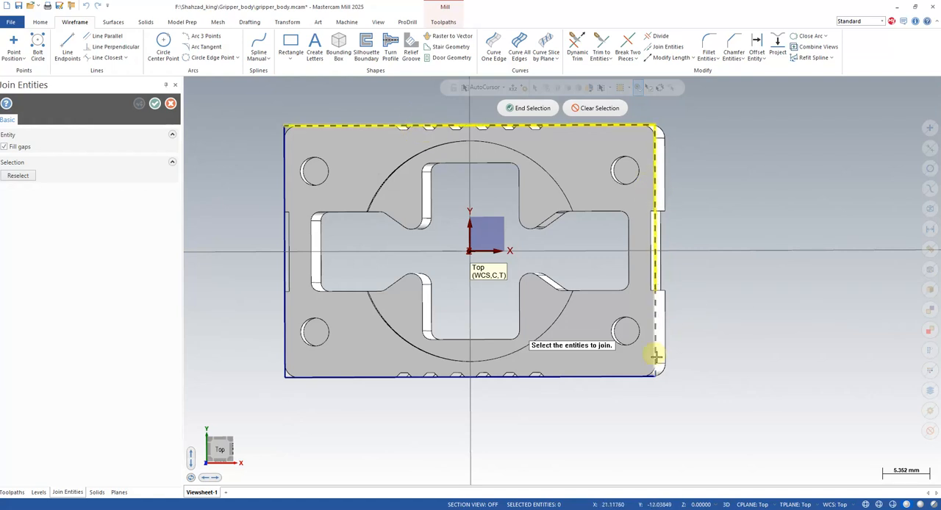
click(623, 377)
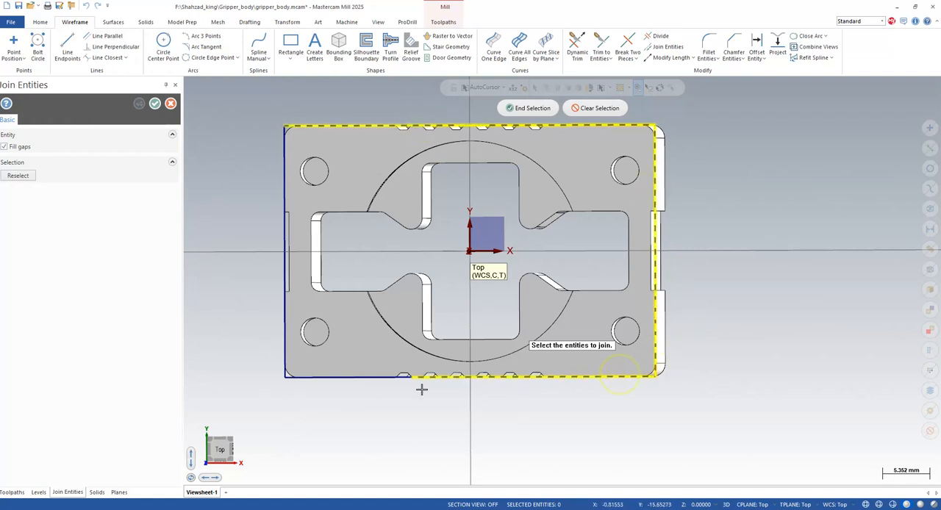
click(343, 378)
click(286, 254)
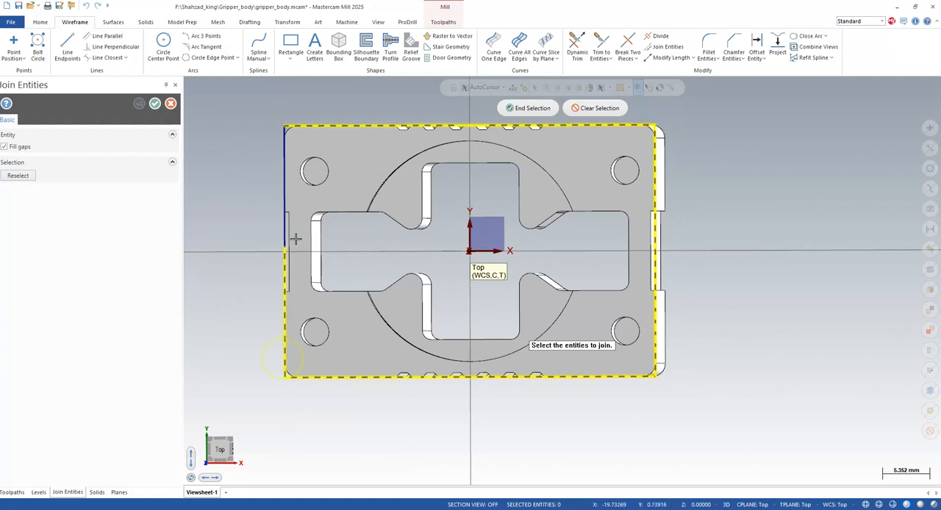
click(285, 220)
click(528, 108)
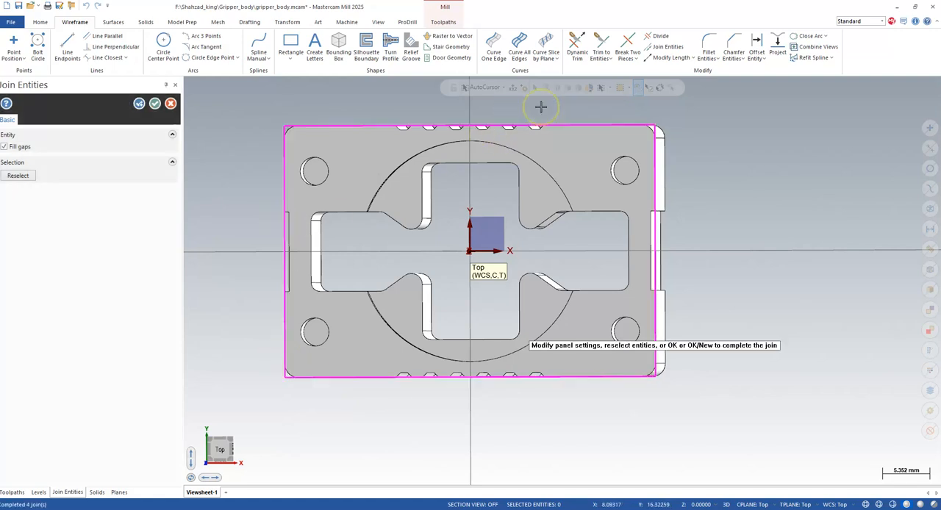
right_click(813, 203)
click(154, 103)
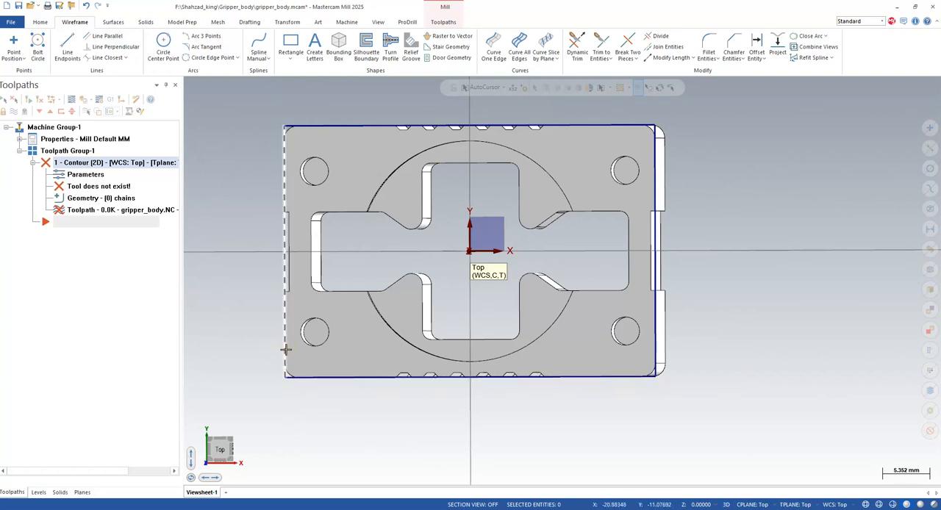
- In top view, chain the rectangular wireframe outline as the geometry of the 2D contour toolpath
click(219, 449)
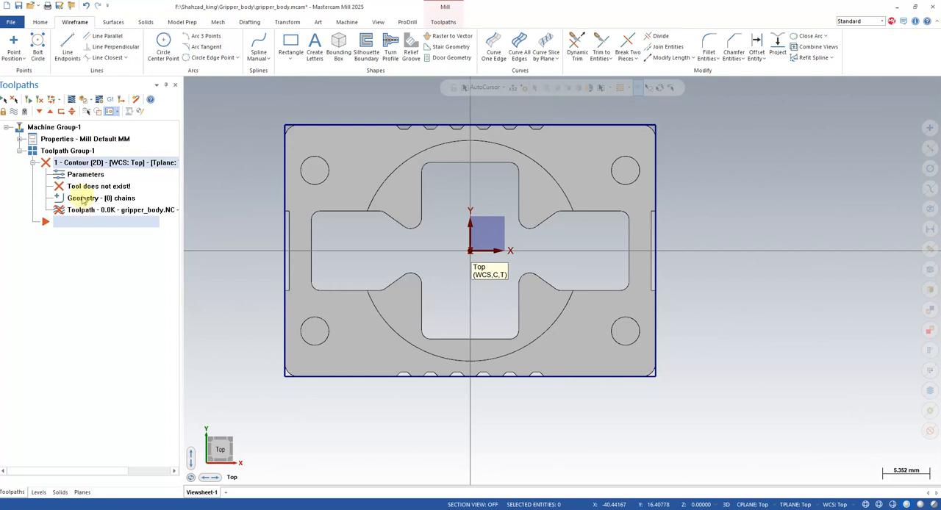
click(81, 198)
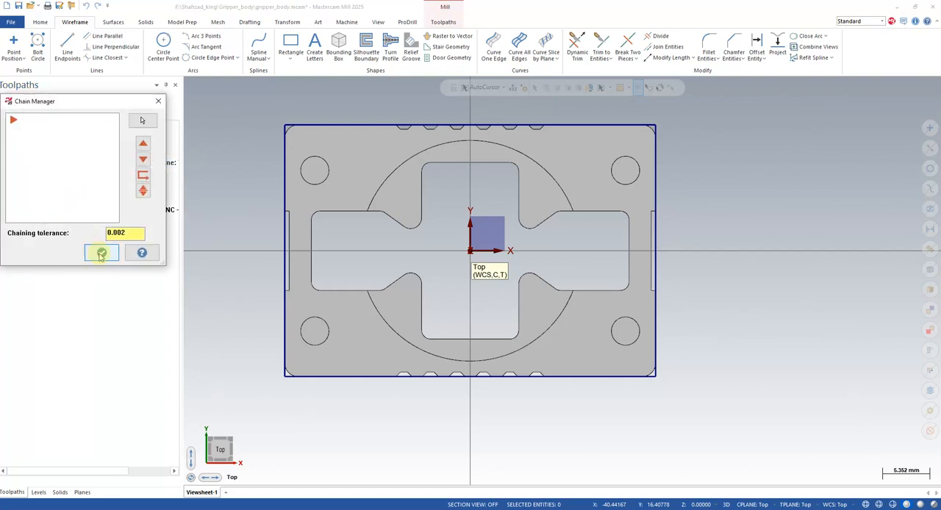
click(158, 101)
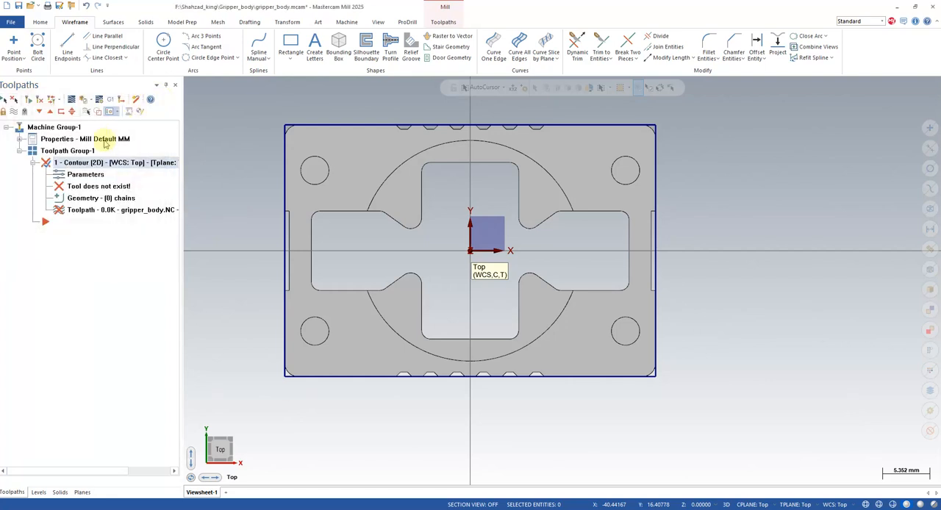
click(82, 176)
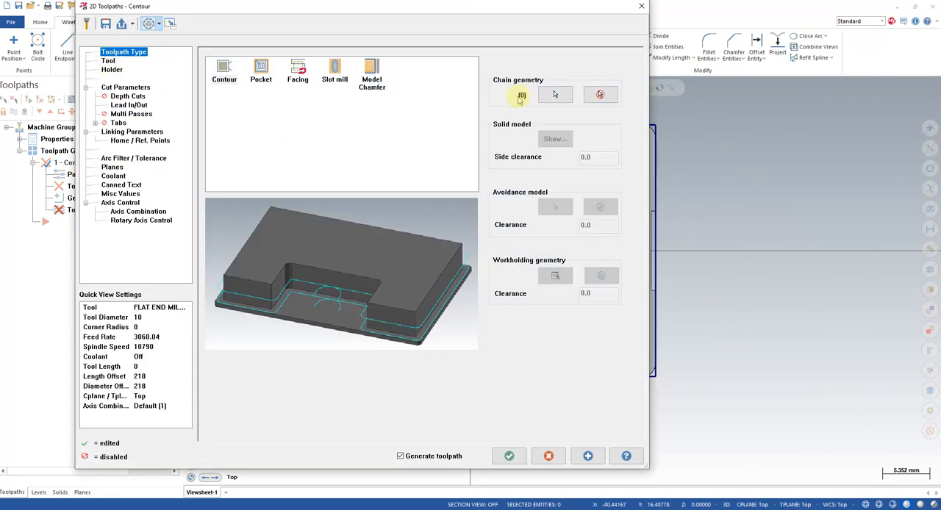
click(557, 93)
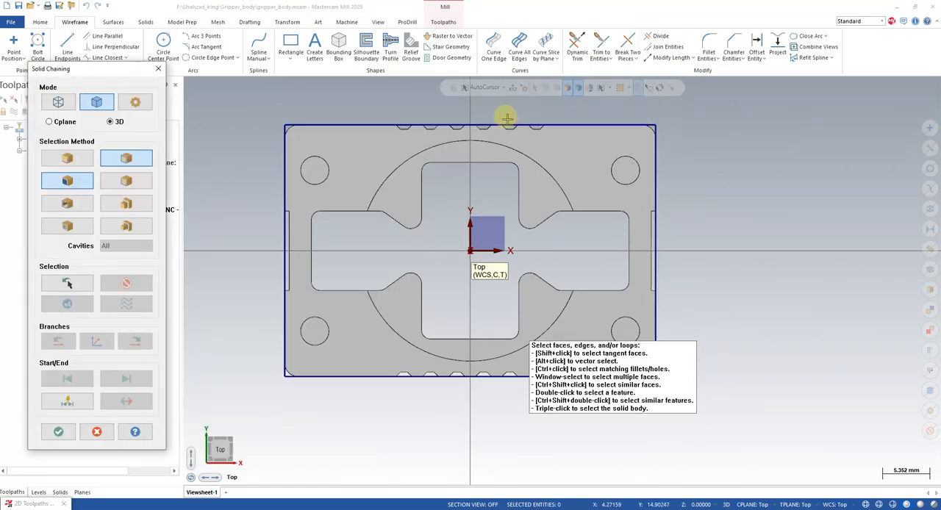
click(58, 101)
click(387, 129)
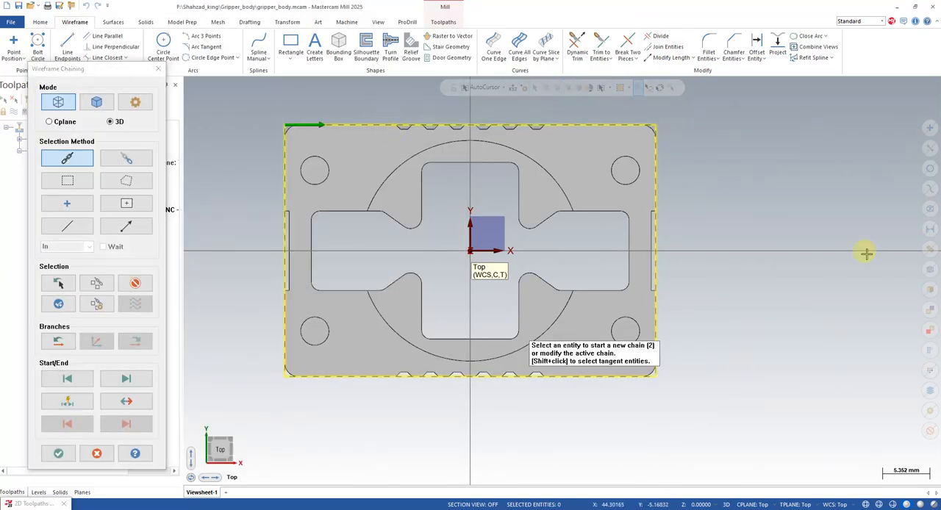
click(59, 453)
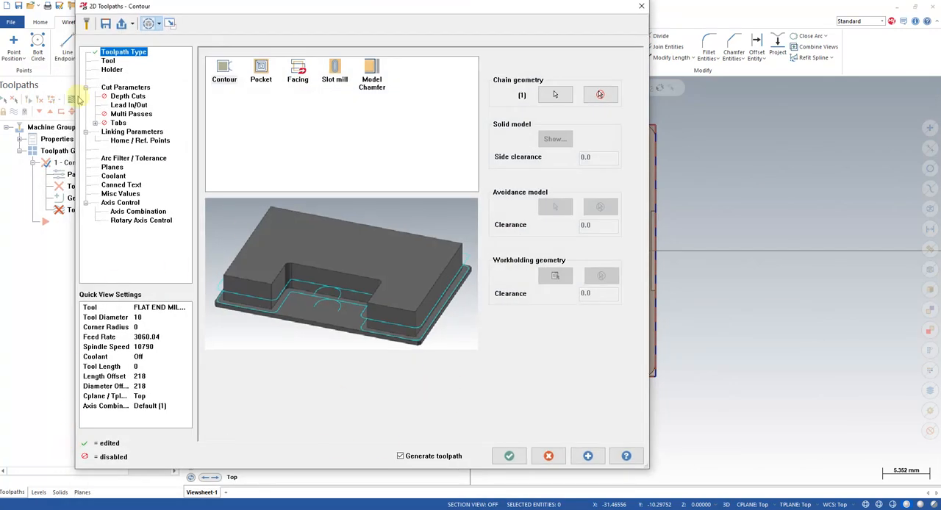
- Assign the FLAT END MILL - 8 from the Mill_mm tool library to the contour toolpath
click(108, 60)
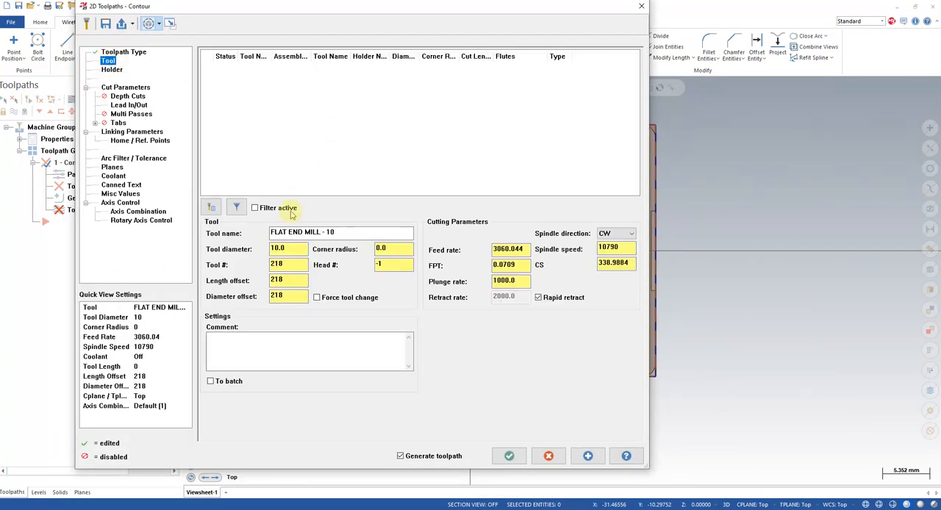
click(220, 208)
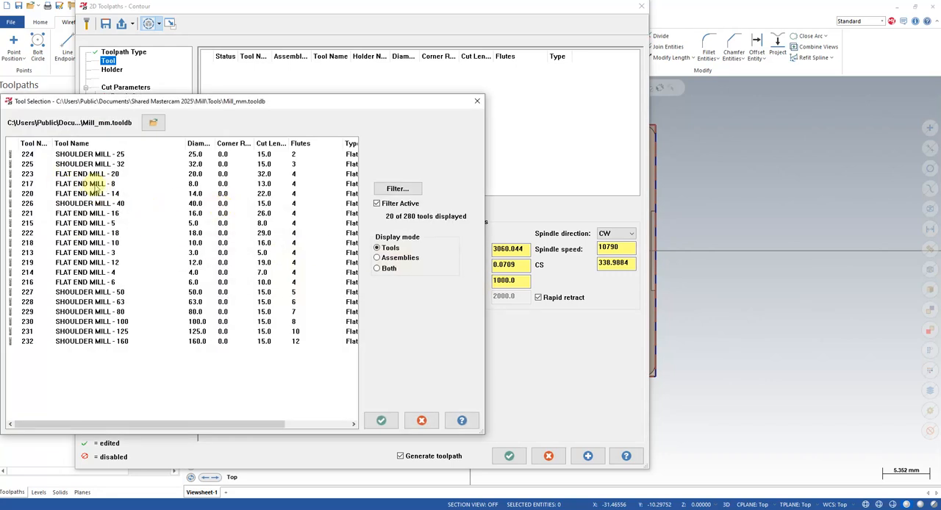
click(94, 184)
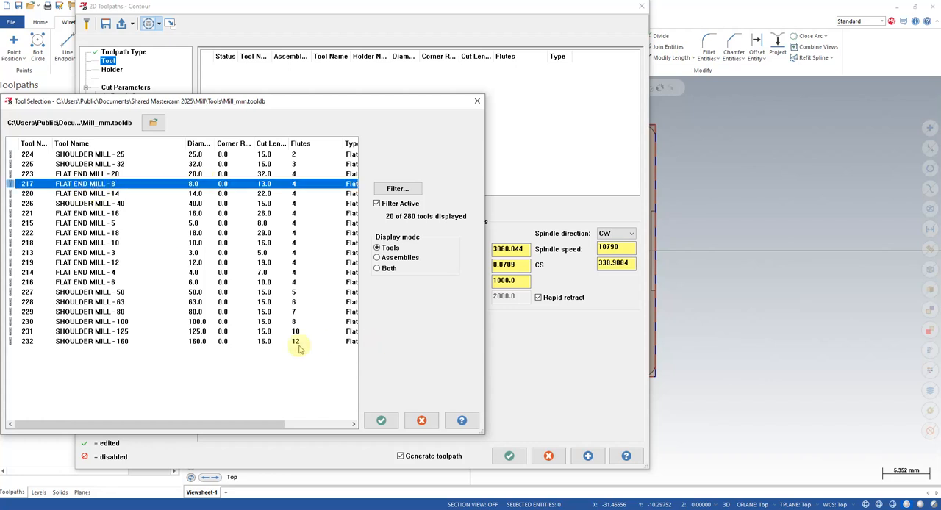
click(381, 421)
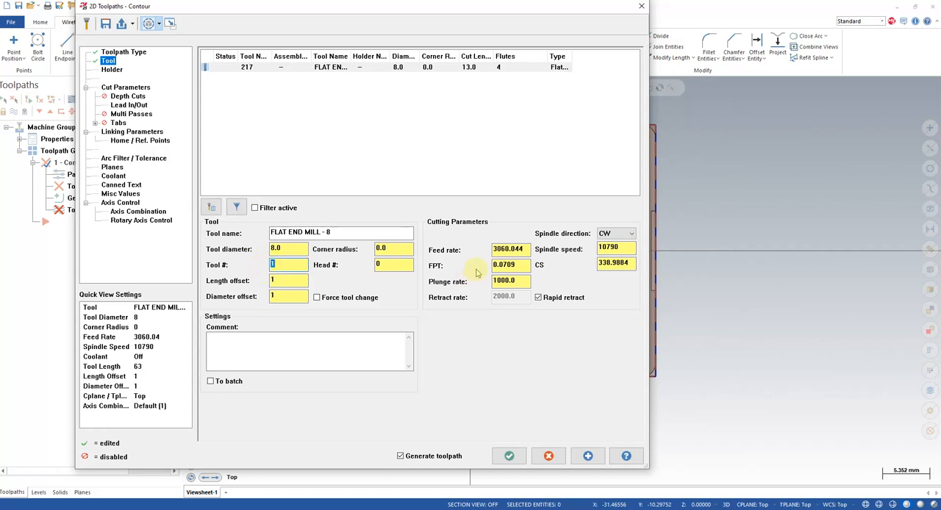
- Set the feed rate to 1500, spindle speed to 3000 and plunge rate to 500, and turn off rapid retract
drag(529, 249, 472, 253)
text(1500)
key(Return)
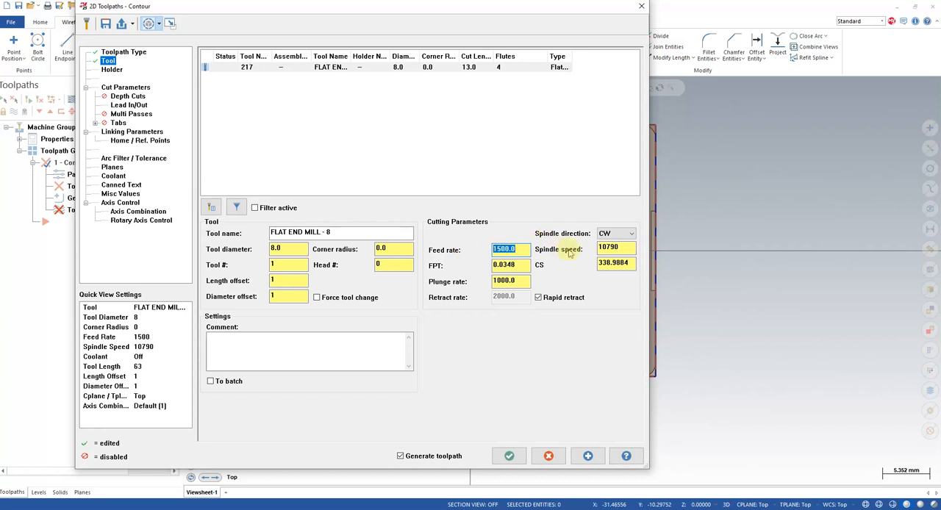
drag(621, 247, 581, 251)
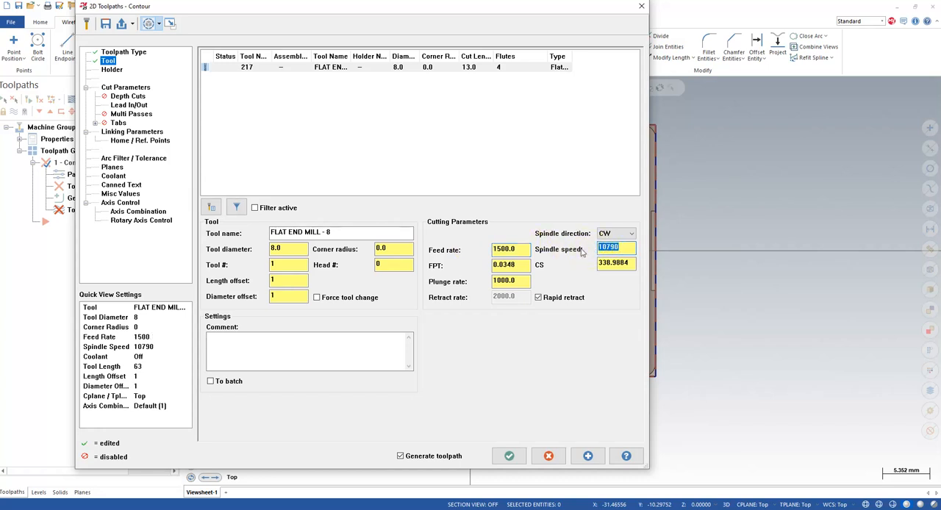
text(3000)
key(Return)
drag(511, 280, 476, 287)
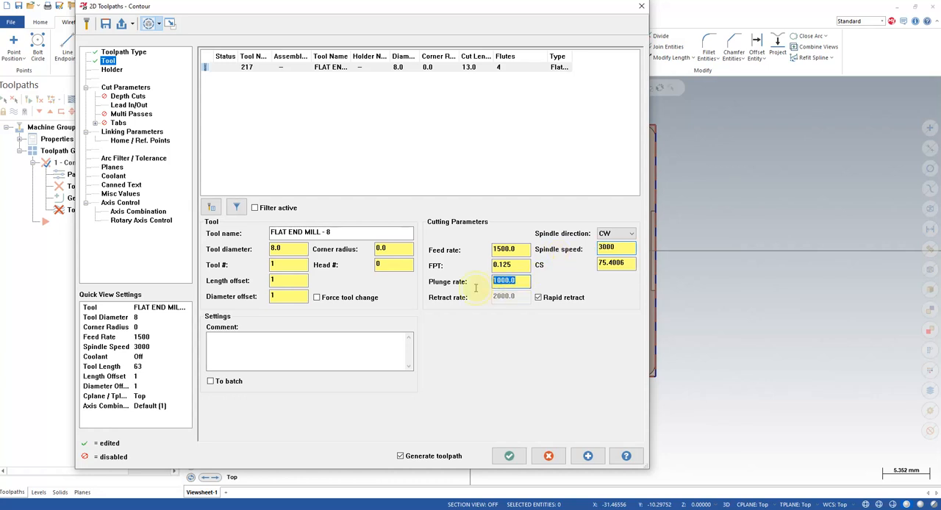
text(5)
click(538, 298)
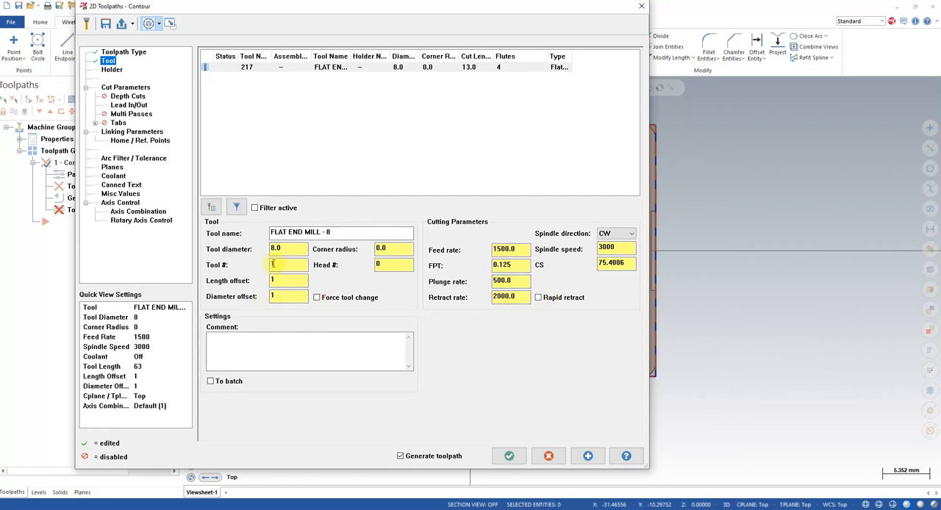
- Set the stock to leave to 0.2 on walls and 0.1 on floors
click(125, 86)
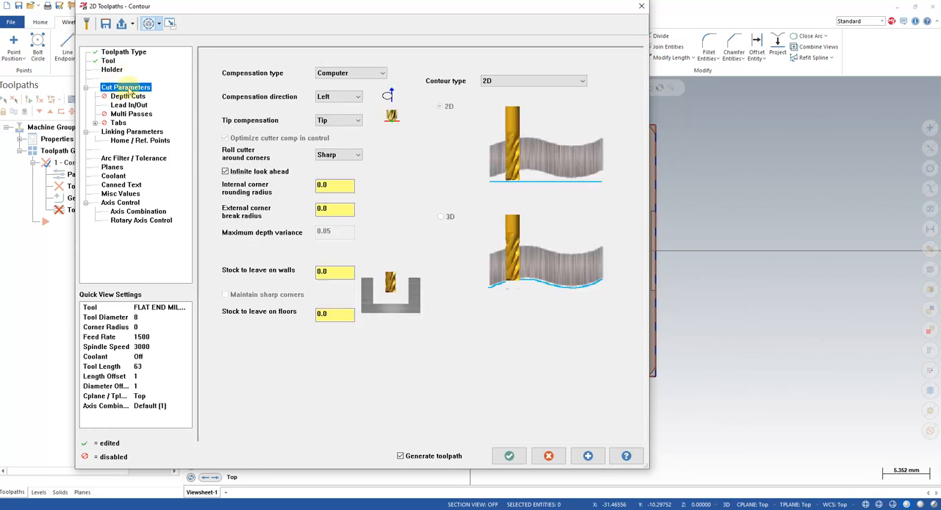
click(319, 272)
text(.2)
key(Return)
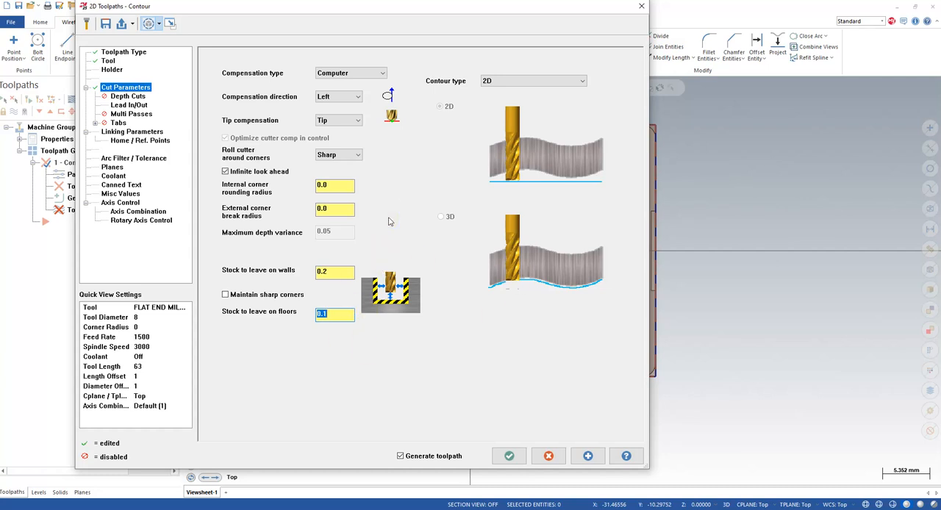
- Enable depth cuts with a 1.0 maximum rough step and keep tool down, and disable the lead in/out moves
click(128, 96)
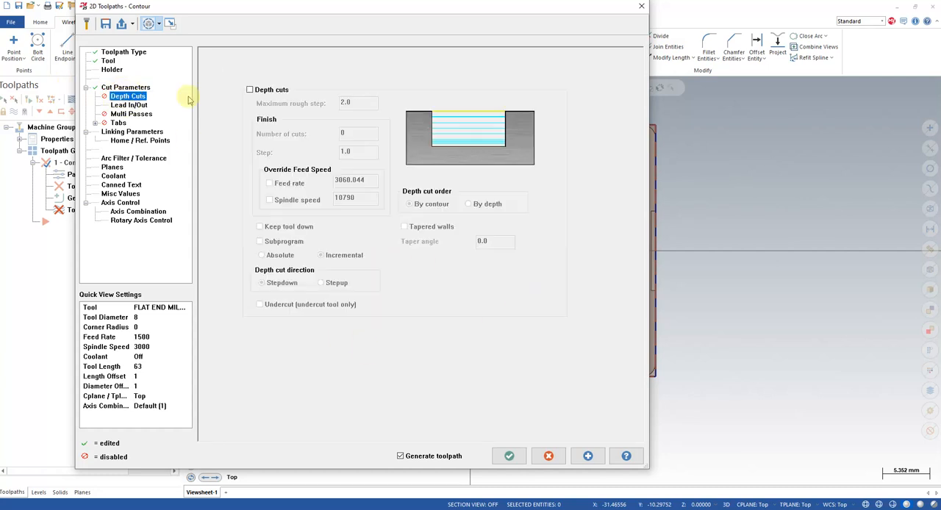
click(250, 90)
click(346, 103)
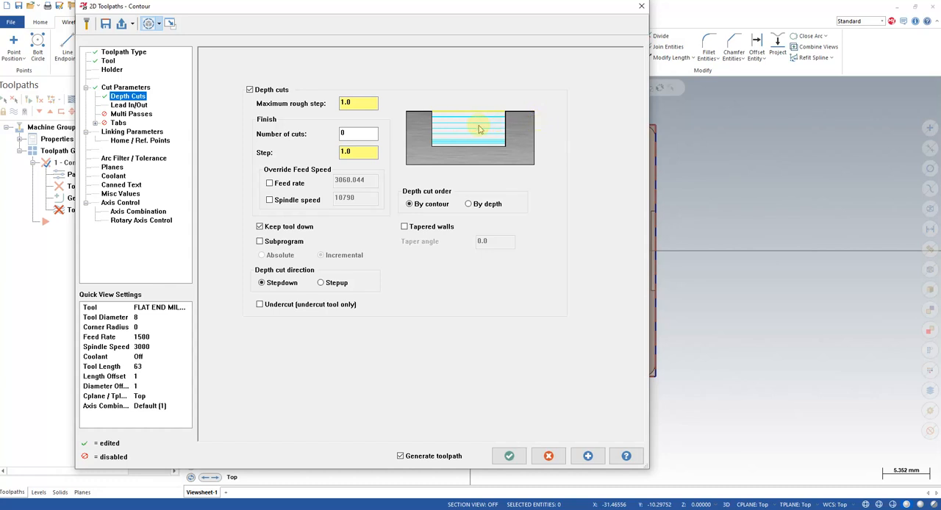
click(128, 105)
click(209, 55)
click(131, 114)
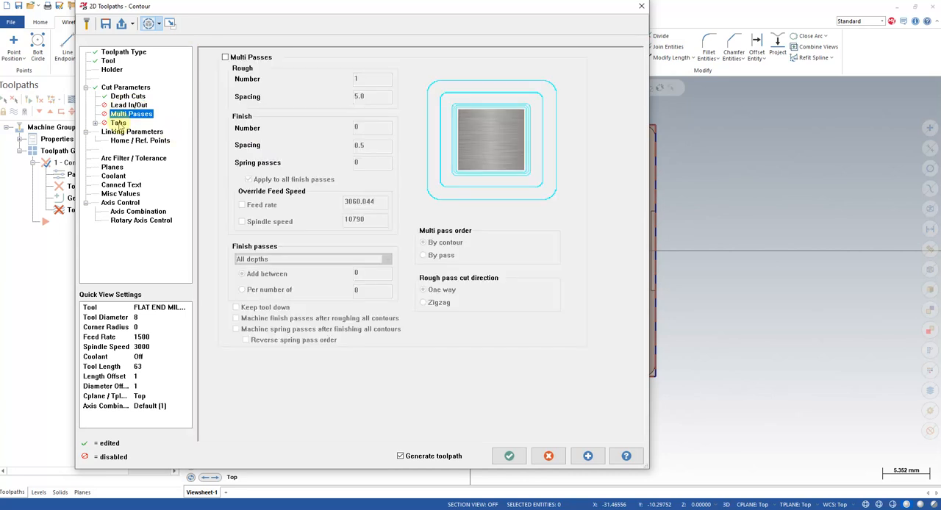
click(119, 122)
- In the linking parameters, switch the retract and feed plane heights to absolute
click(125, 132)
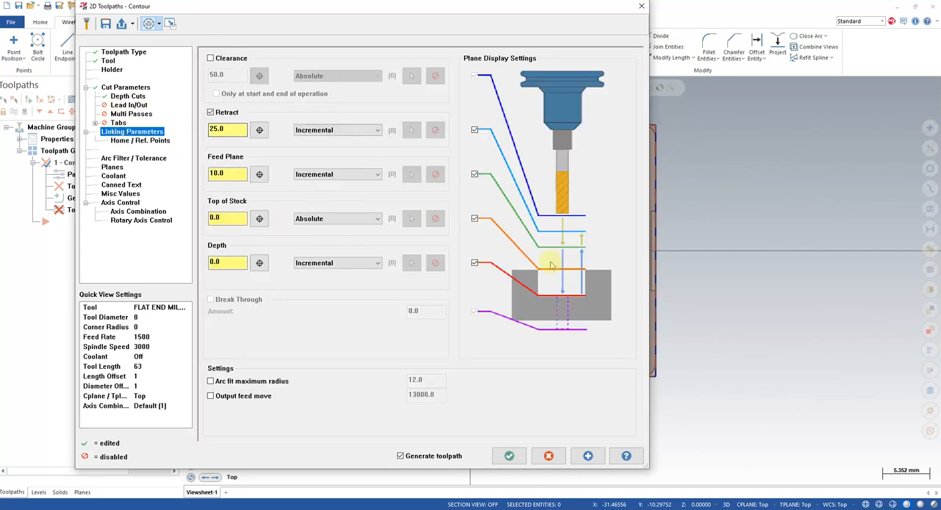
click(340, 130)
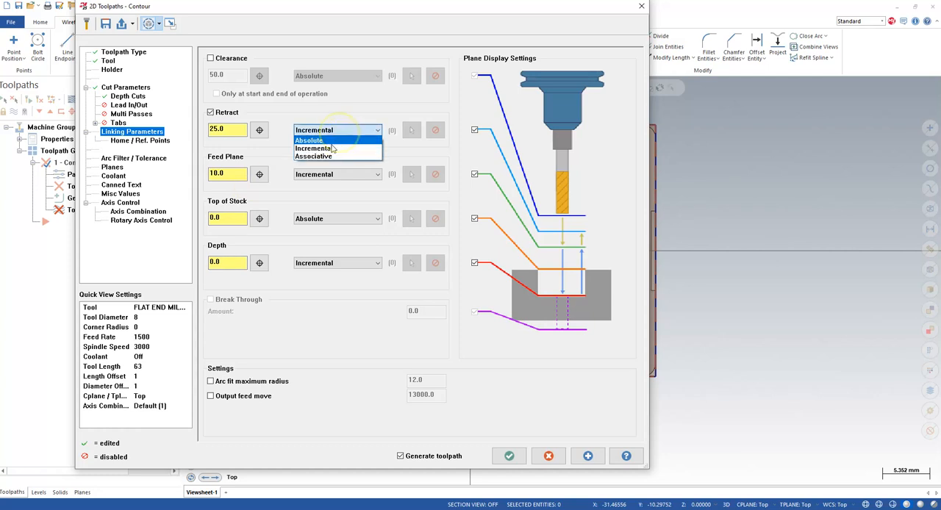
click(331, 147)
click(334, 174)
click(323, 187)
click(336, 263)
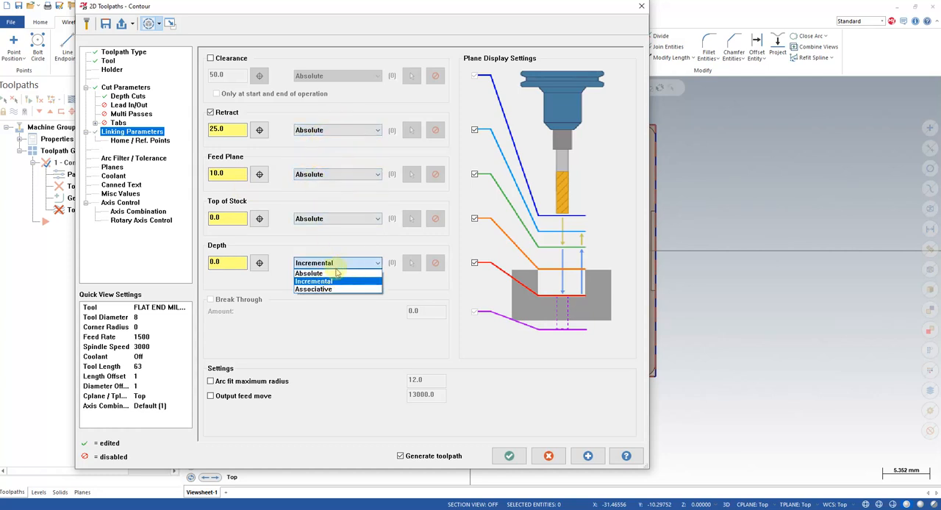
click(327, 280)
- Set the contour's absolute depth to -34.4 from a point on the body's lower front edge and generate the toolpath
click(259, 263)
middle_drag(497, 380, 478, 328)
scroll(478, 327, down, 5)
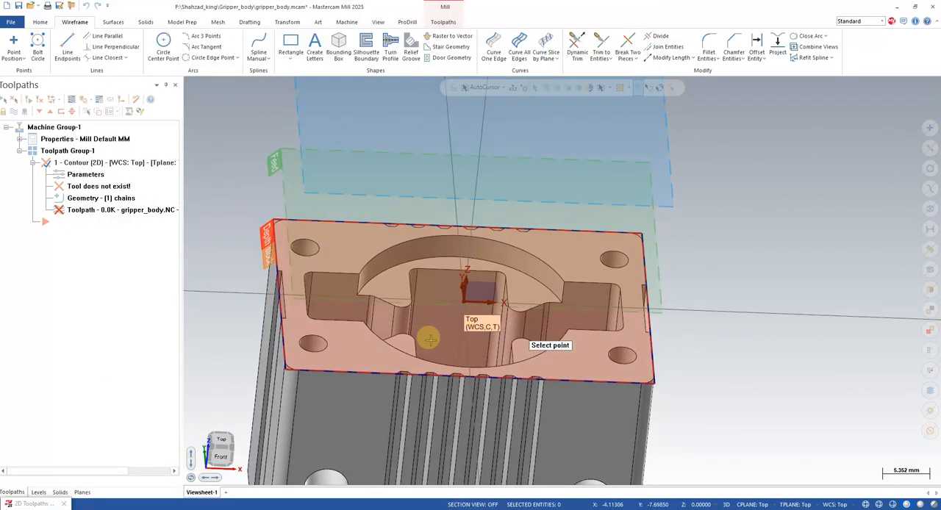
scroll(385, 447, up, 4)
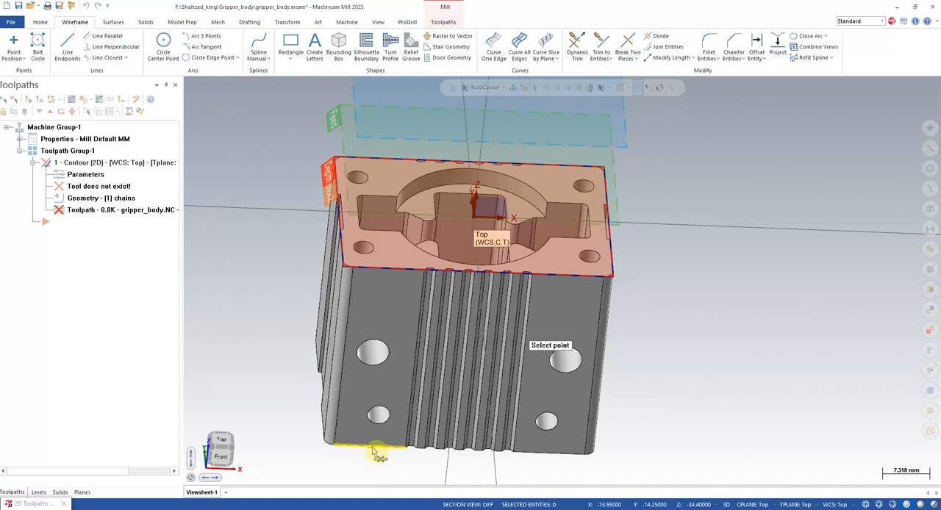
click(373, 449)
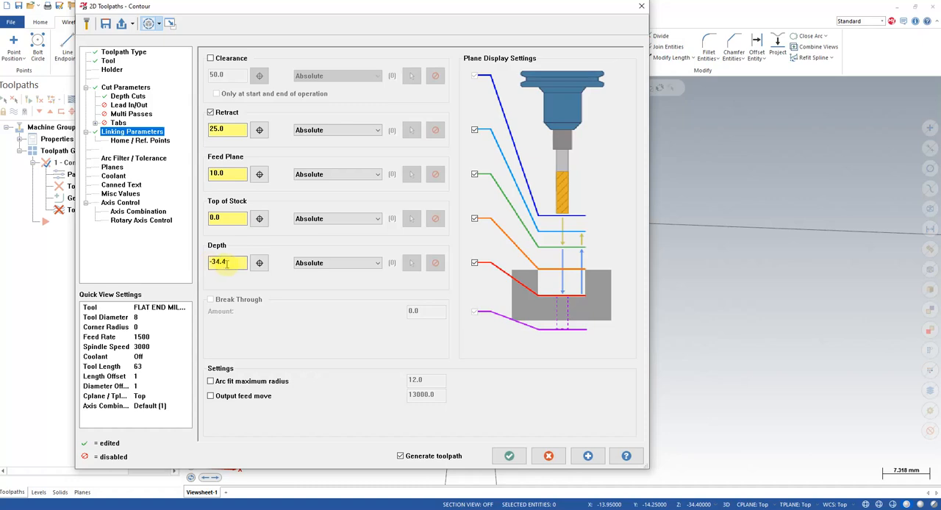
click(509, 456)
middle_drag(493, 379, 512, 388)
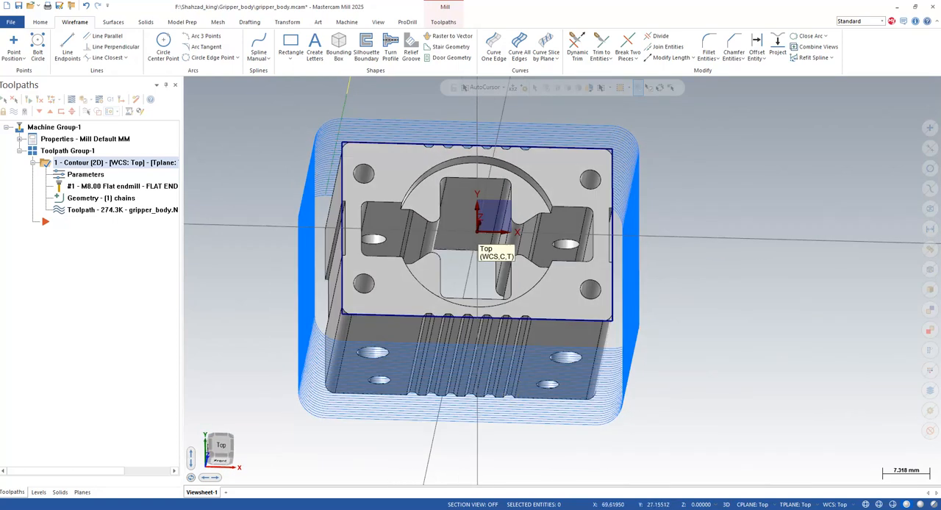
- Hide the contour toolpath display and define a rectangular stock bounding the gripper body solid in the machine group's stock setup
click(13, 111)
click(20, 139)
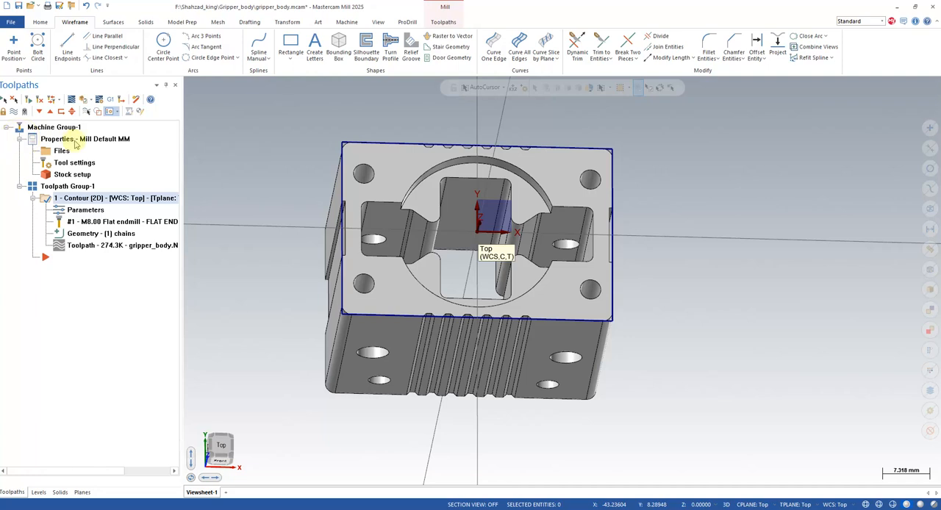
click(61, 177)
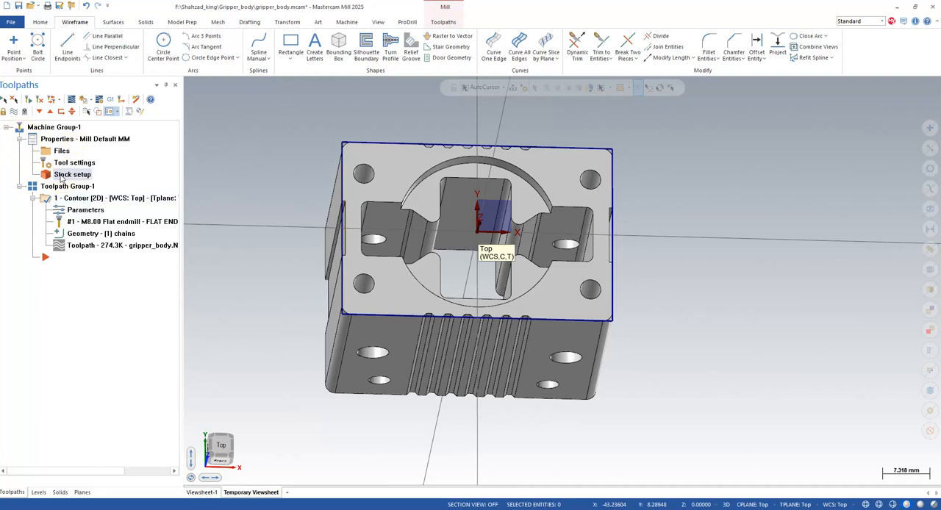
click(62, 177)
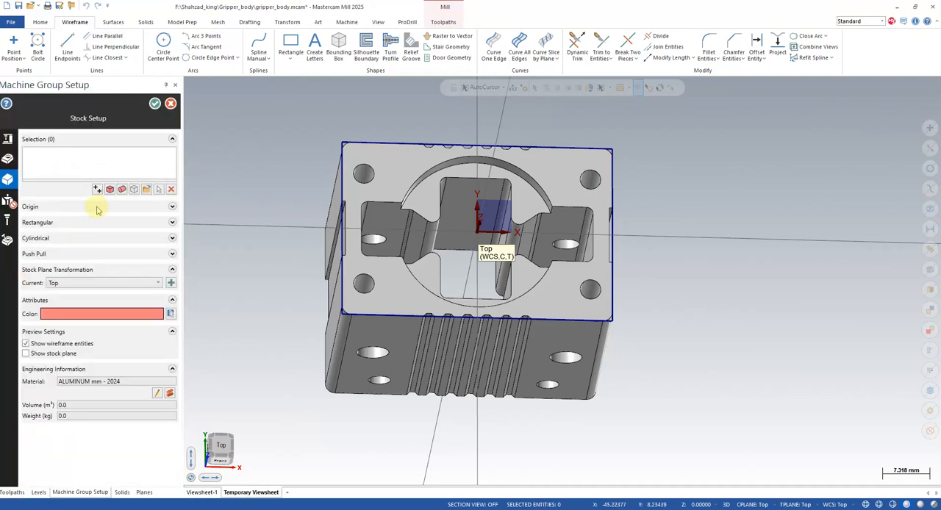
click(109, 190)
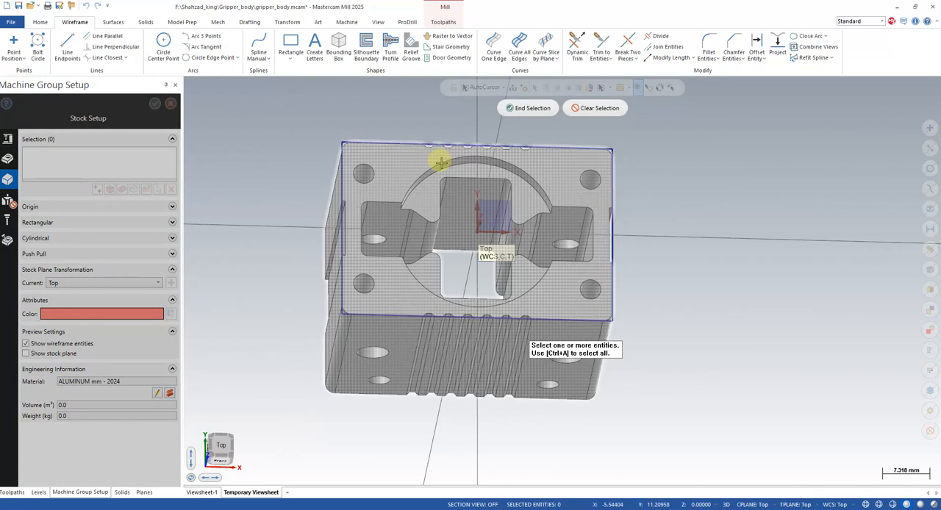
click(442, 158)
click(516, 108)
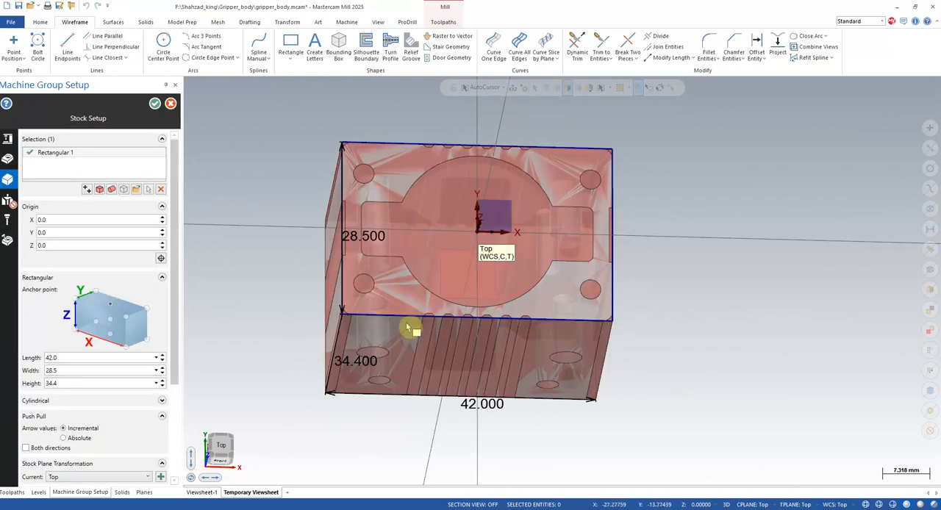
middle_drag(417, 259, 412, 294)
click(154, 103)
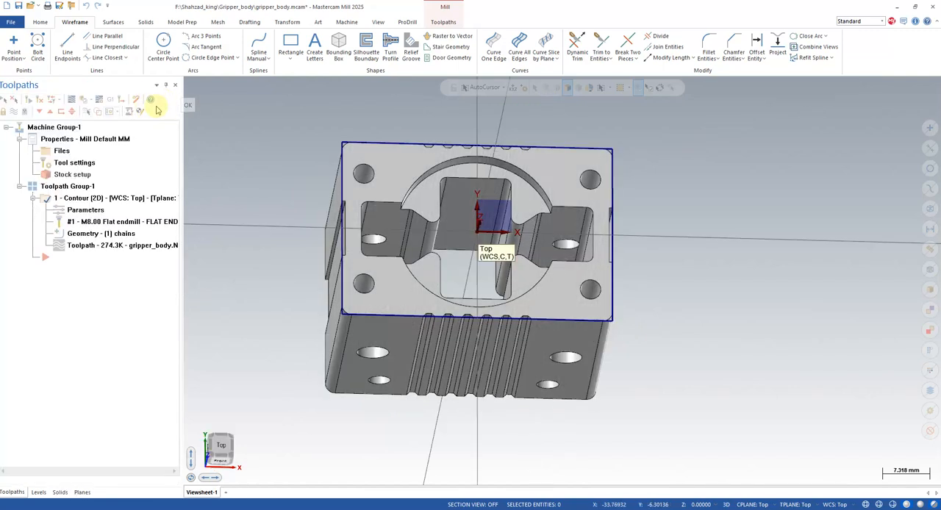
- Backplot the first contour toolpath and examine the tool's passes around the body in isometric view
middle_drag(502, 239, 258, 279)
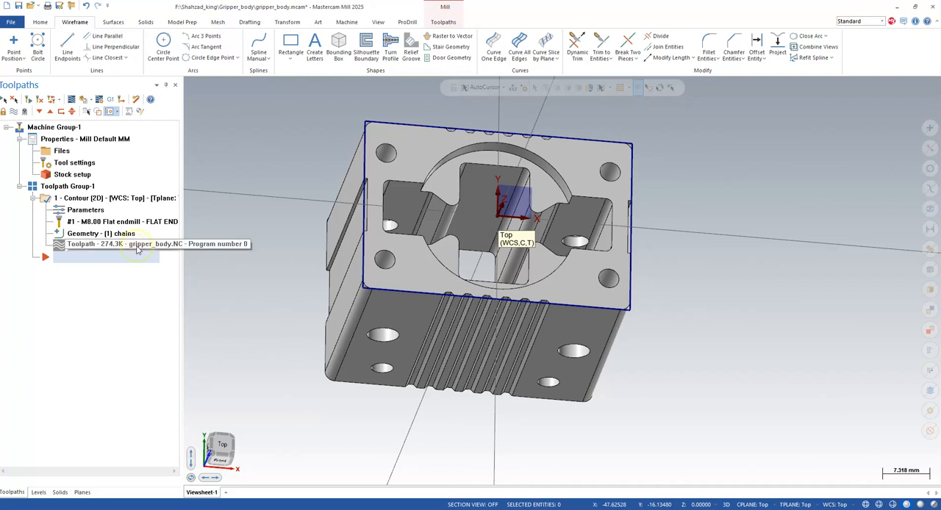
click(144, 246)
click(190, 83)
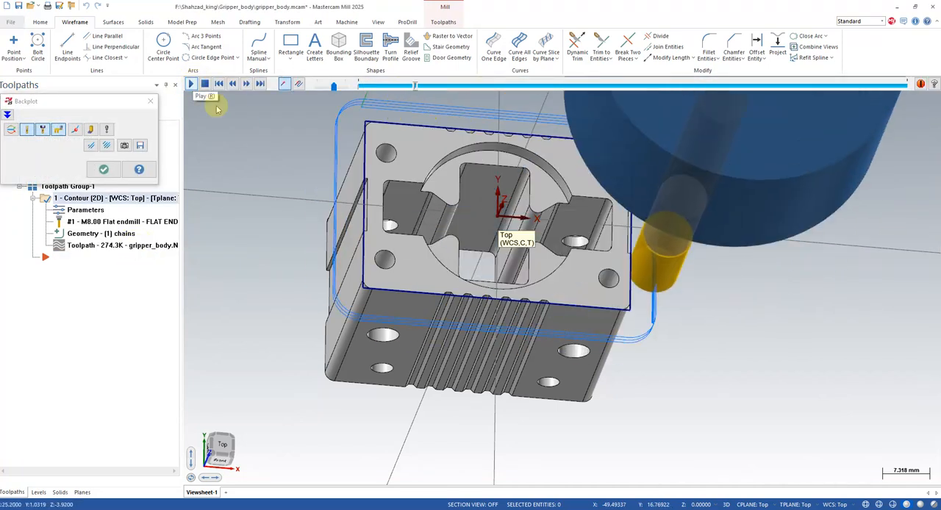
scroll(337, 323, down, 1)
right_click(711, 300)
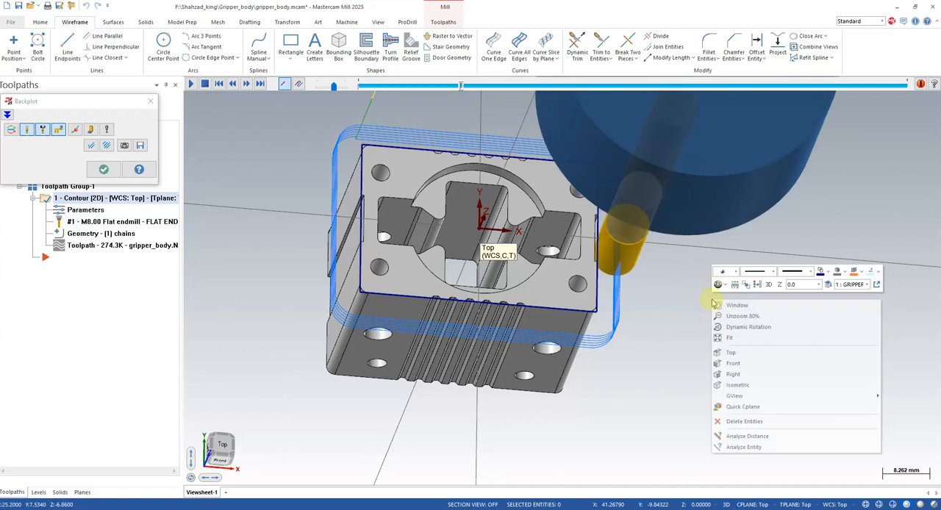
click(738, 384)
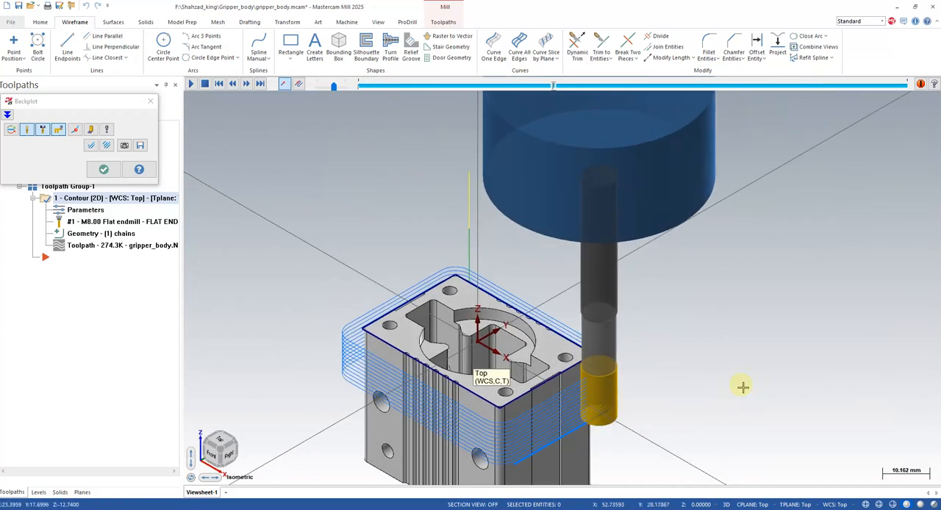
scroll(588, 434, up, 2)
scroll(579, 428, down, 2)
scroll(577, 425, down, 5)
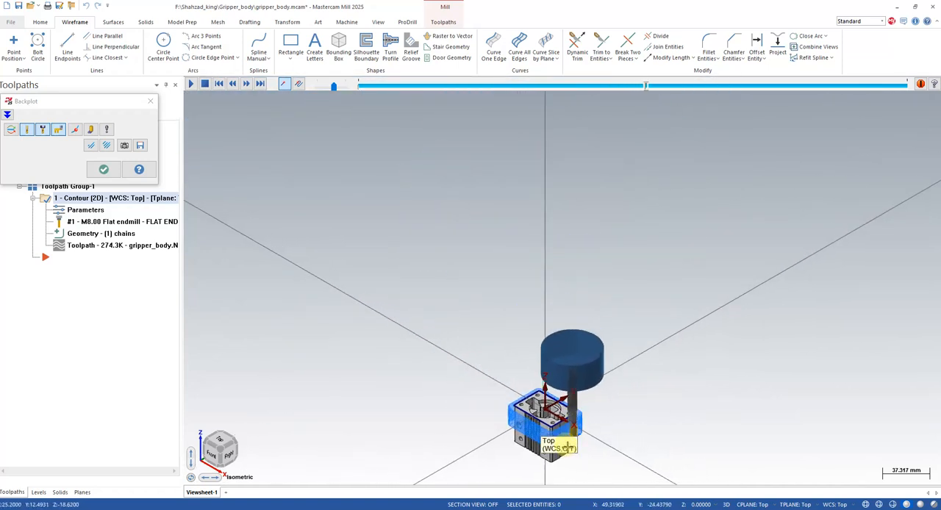
scroll(568, 469, up, 4)
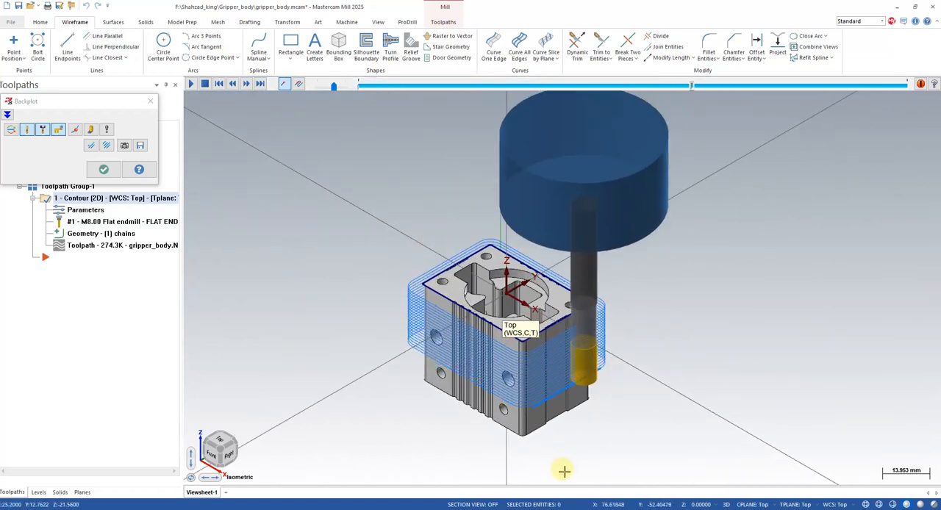
scroll(543, 441, up, 1)
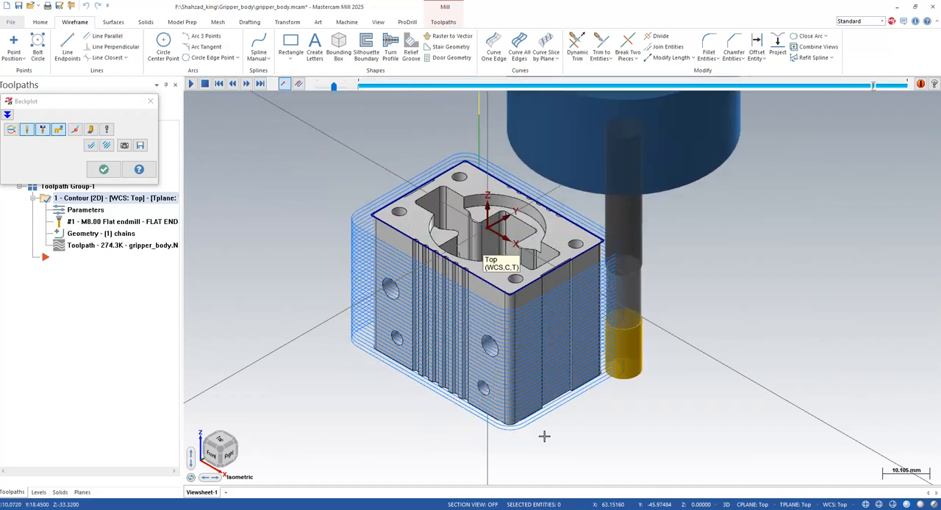
middle_drag(541, 409, 630, 428)
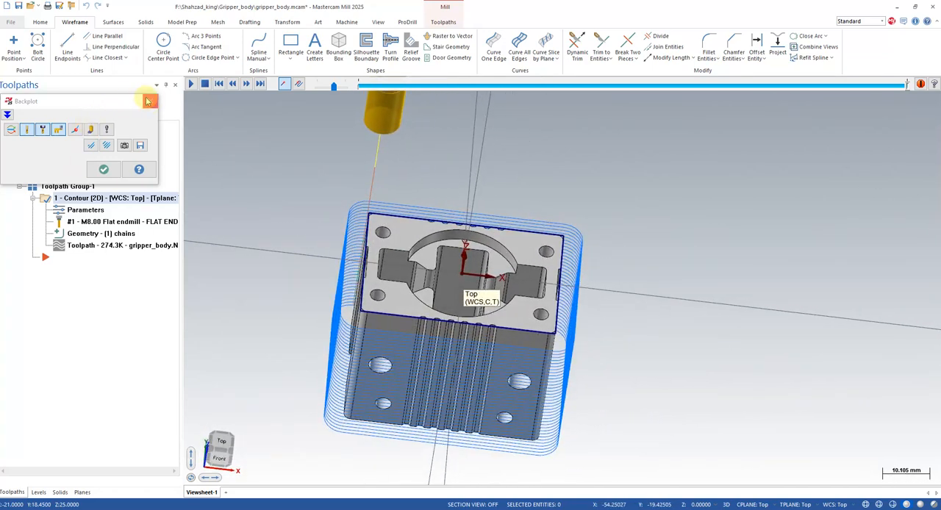
click(151, 100)
- Duplicate the 2D contour operation as a second operation in the same toolpath group
middle_drag(625, 317, 573, 388)
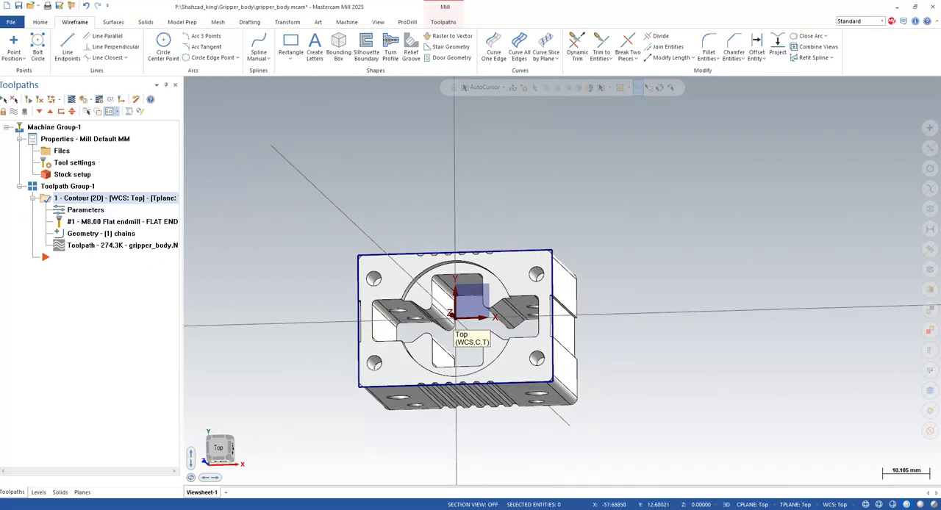
click(104, 204)
click(215, 203)
drag(73, 472, 39, 470)
right_click(102, 199)
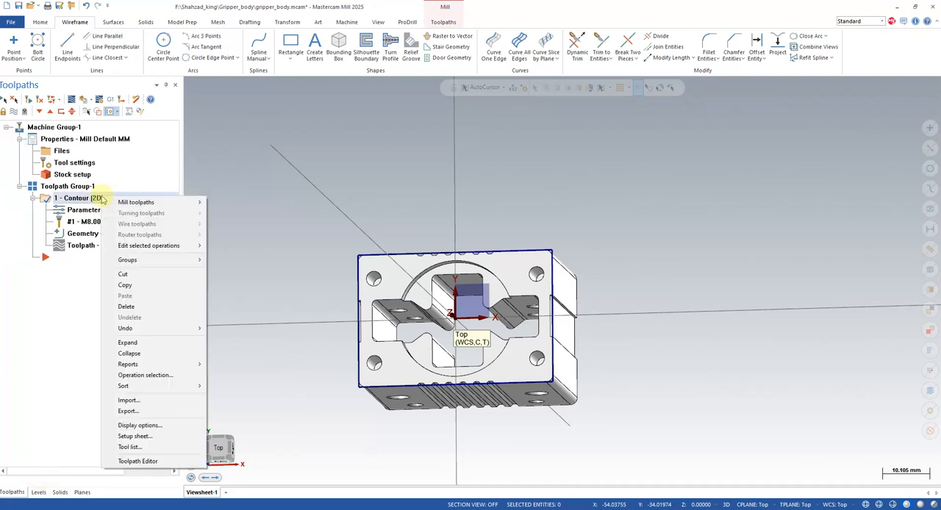
click(127, 285)
right_click(95, 278)
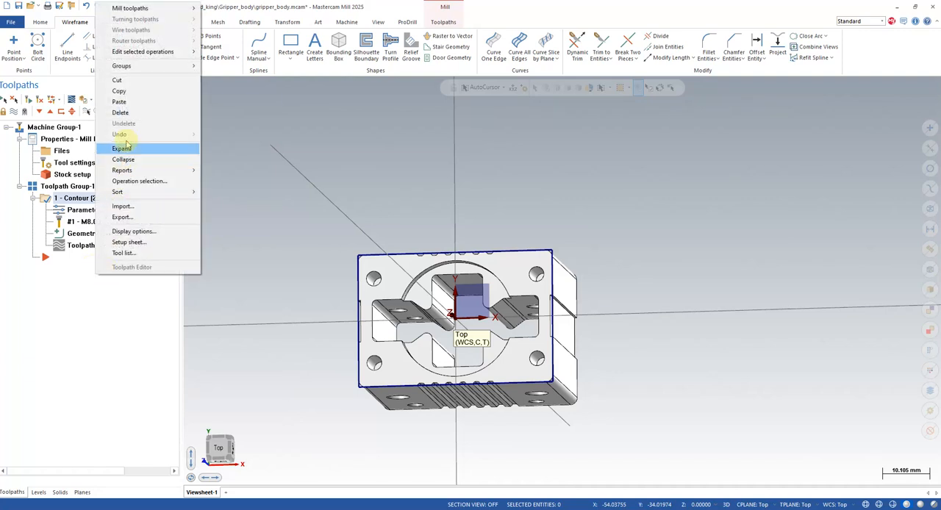
click(128, 107)
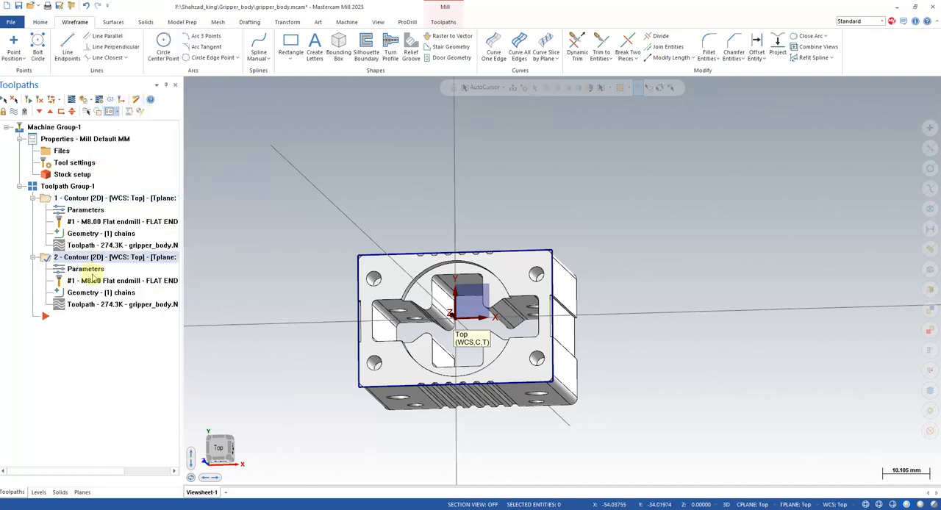
- Set the second contour's stock to leave to 0.0 on both walls and floors
click(85, 270)
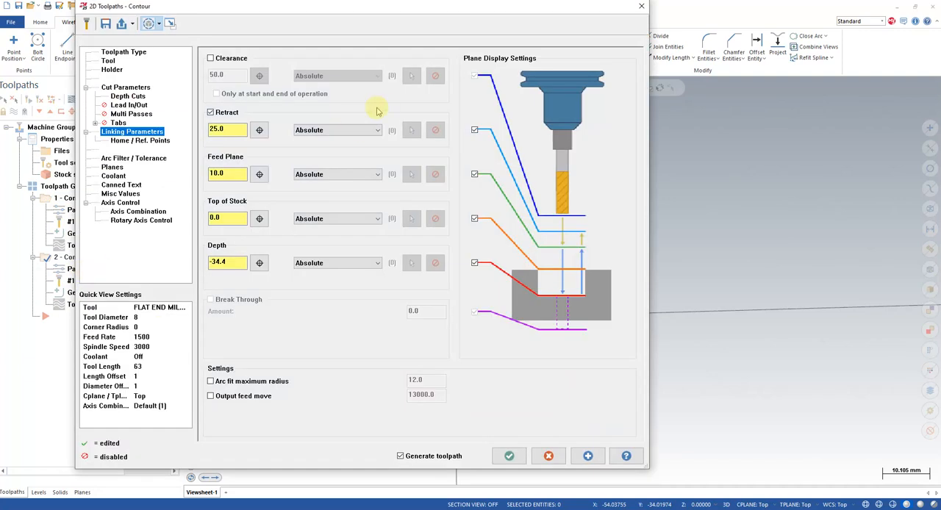
click(108, 61)
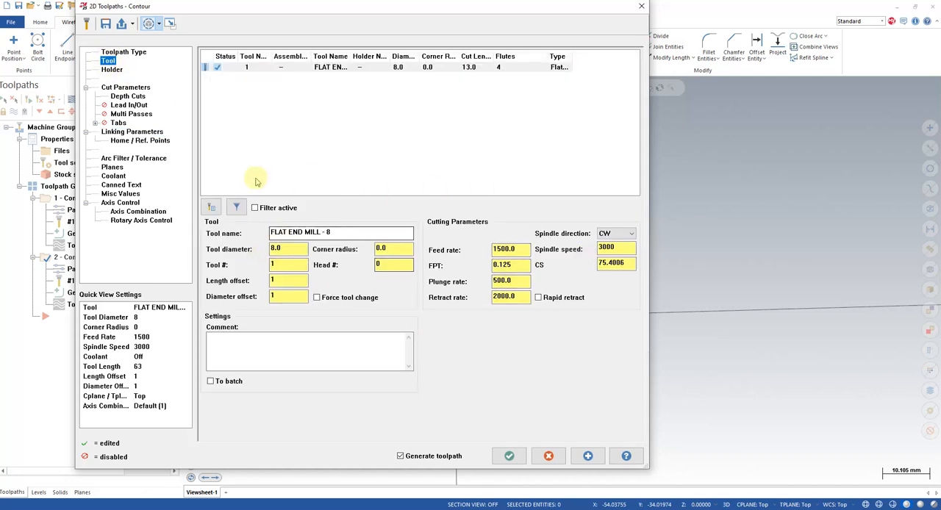
click(124, 88)
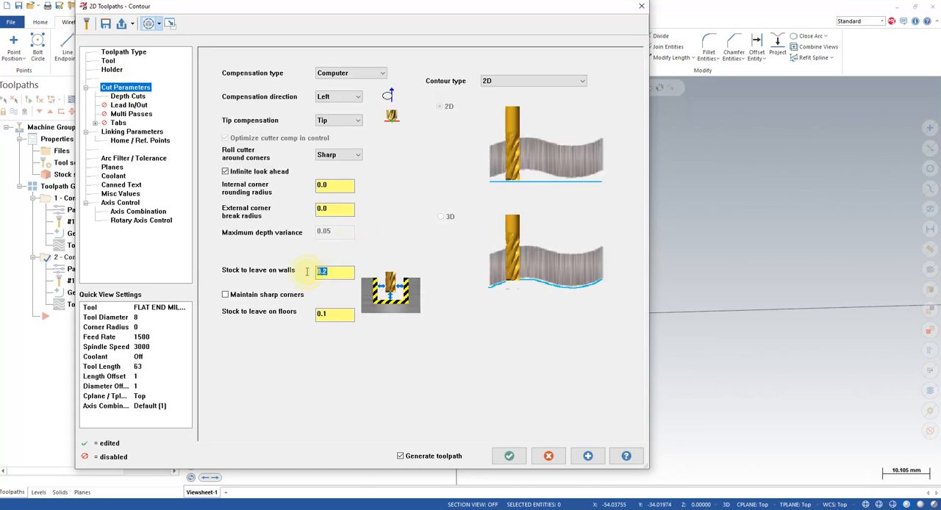
key(Return)
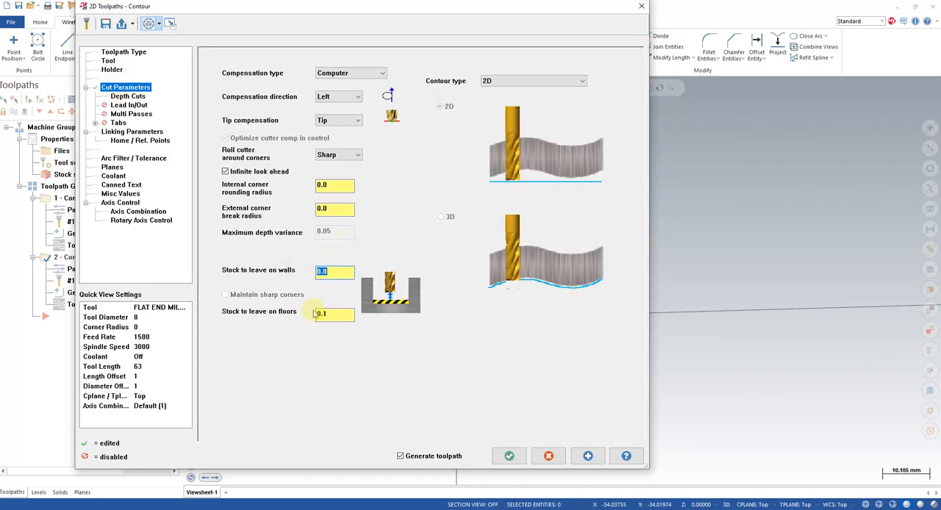
key(Return)
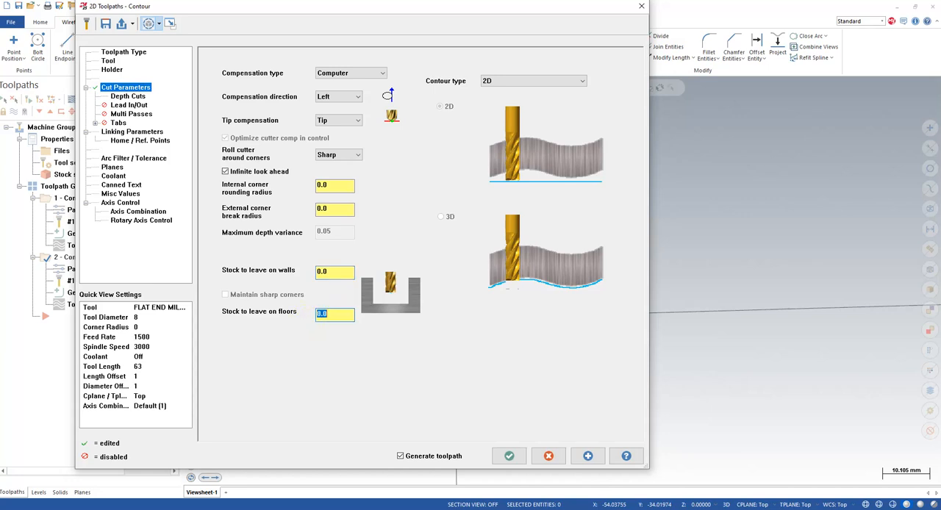
- Set the second contour's maximum rough step to 0.5 in its depth cuts and regenerate its toolpath
click(124, 96)
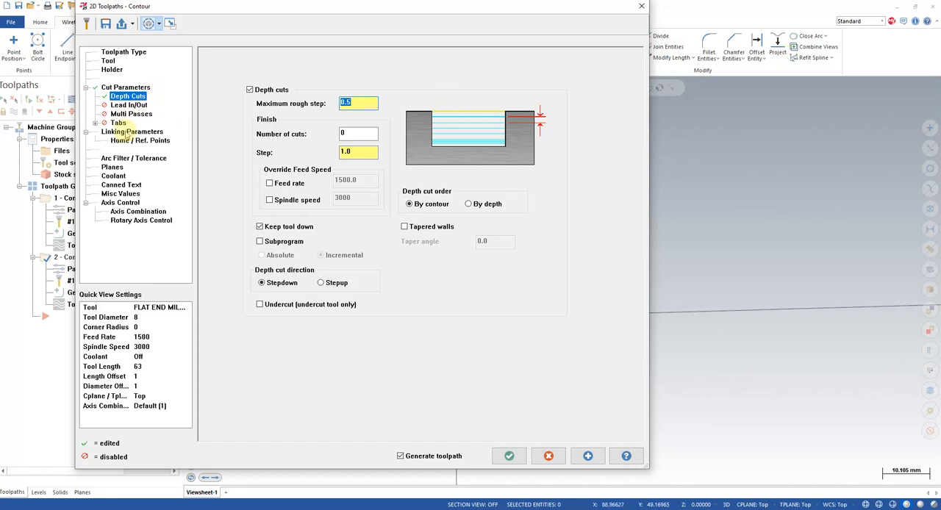
click(126, 132)
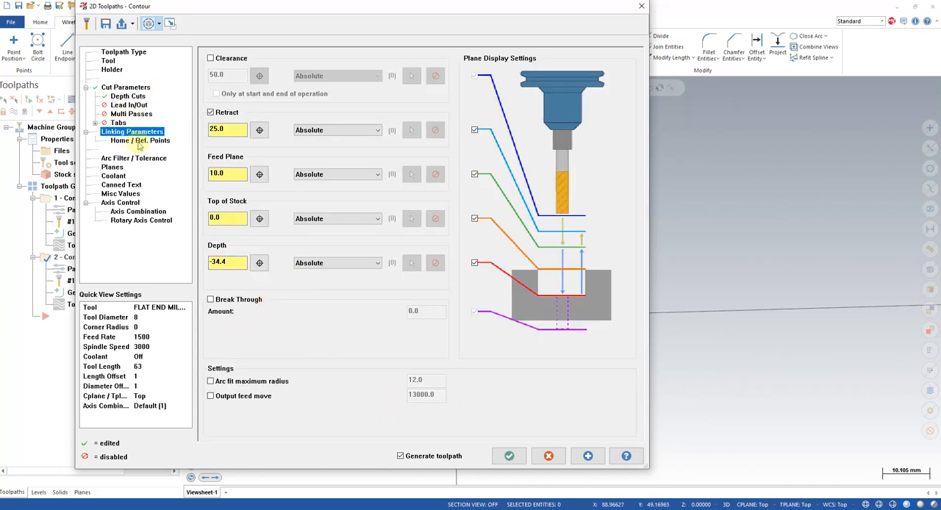
click(509, 455)
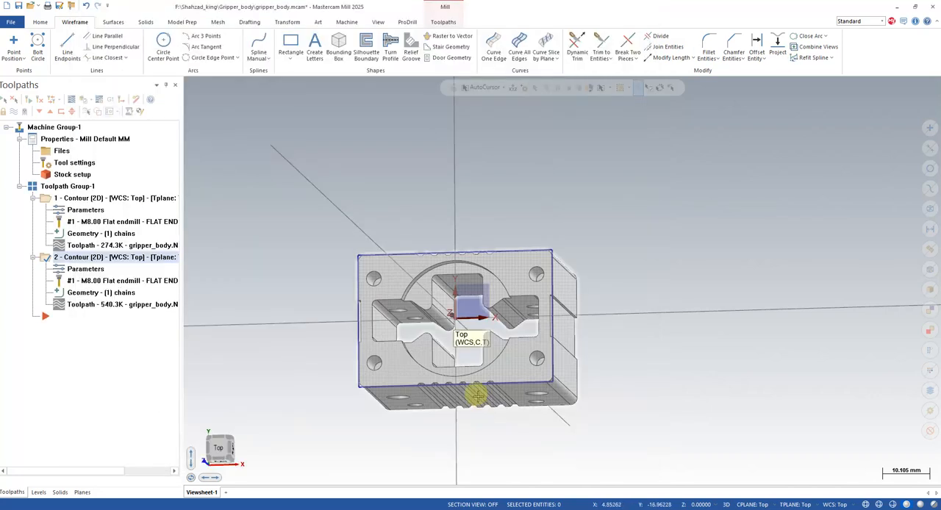
- Backplot the second contour toolpath in isometric view and examine its finer depth passes around the body
middle_drag(478, 397, 498, 351)
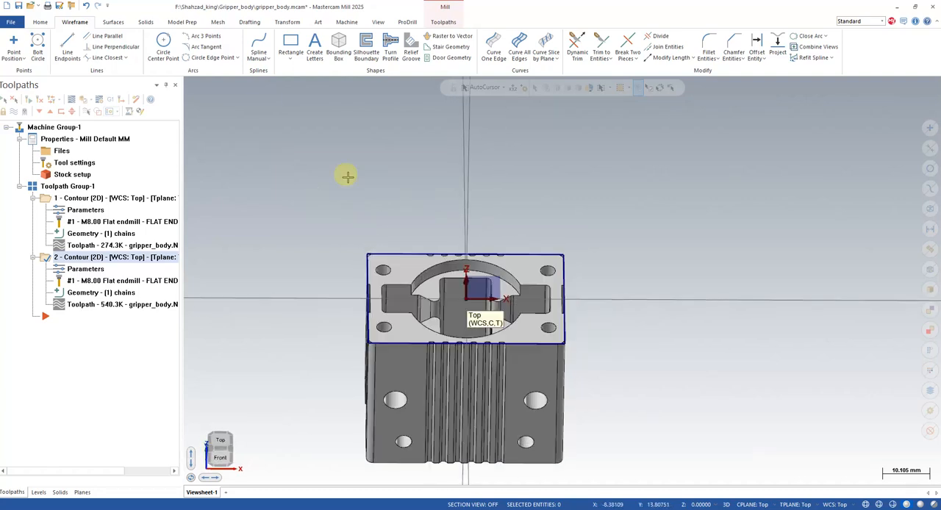
click(114, 304)
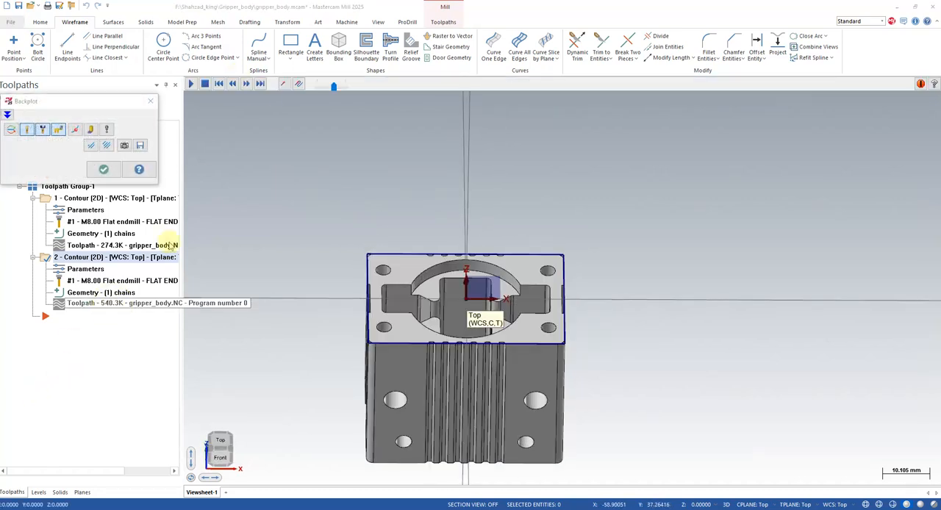
click(190, 84)
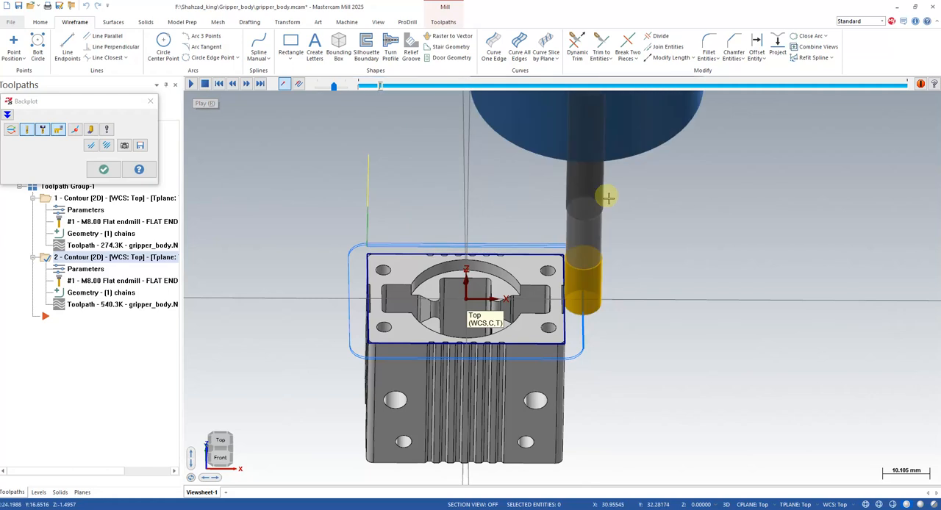
right_click(610, 197)
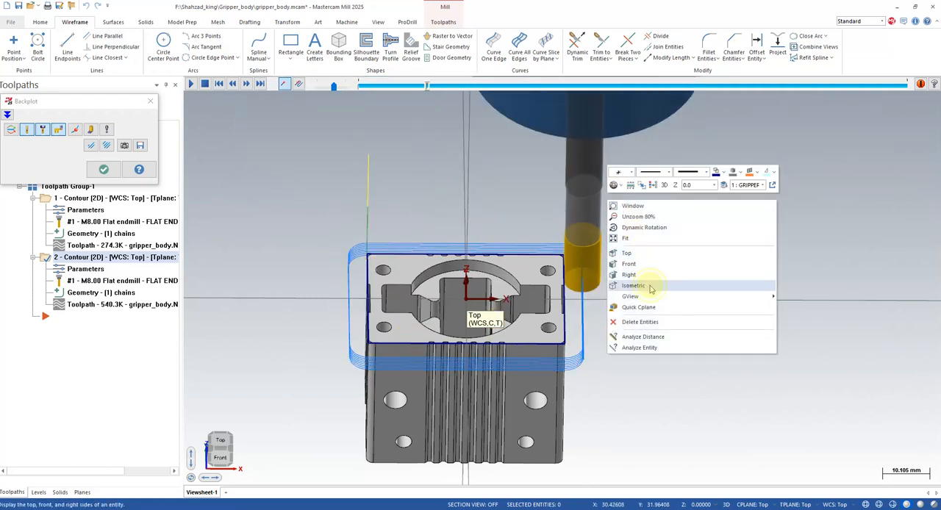
click(646, 285)
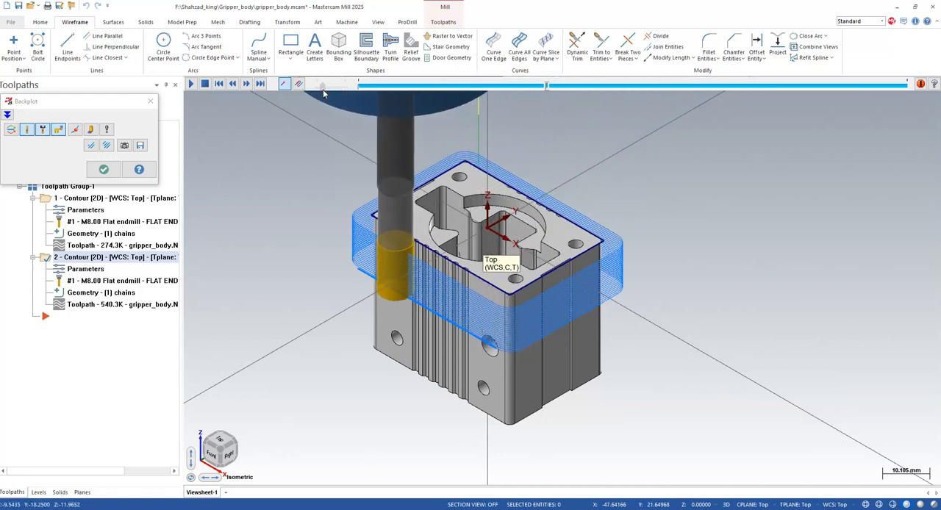
drag(324, 90, 346, 89)
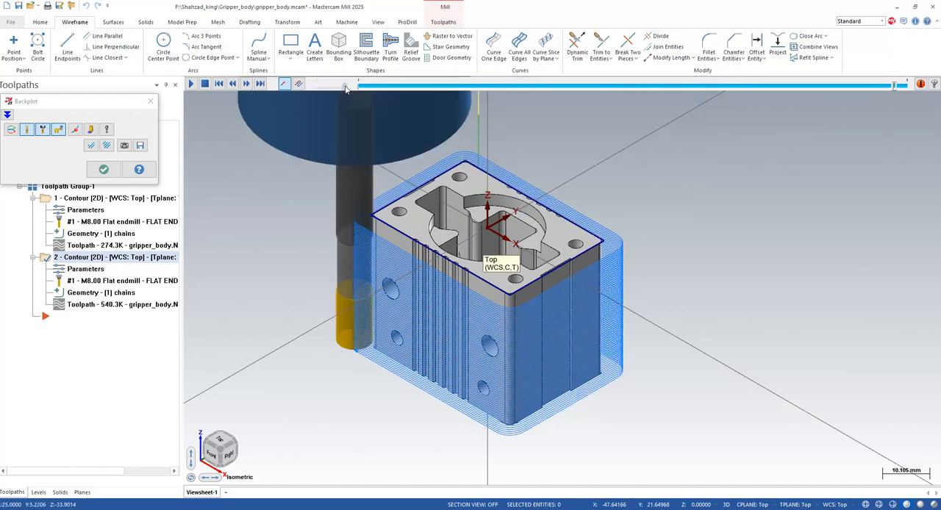
click(460, 331)
middle_drag(460, 331, 500, 370)
click(150, 100)
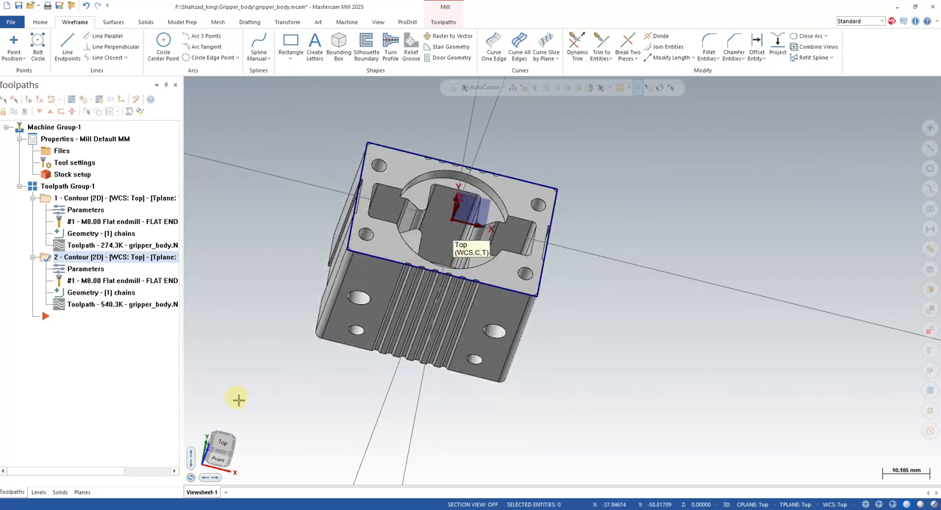
- Try a 3D surface rough pocket toolpath on the whole solid body without a containment boundary, using the existing 8 mm flat end mill
scroll(390, 374, down, 6)
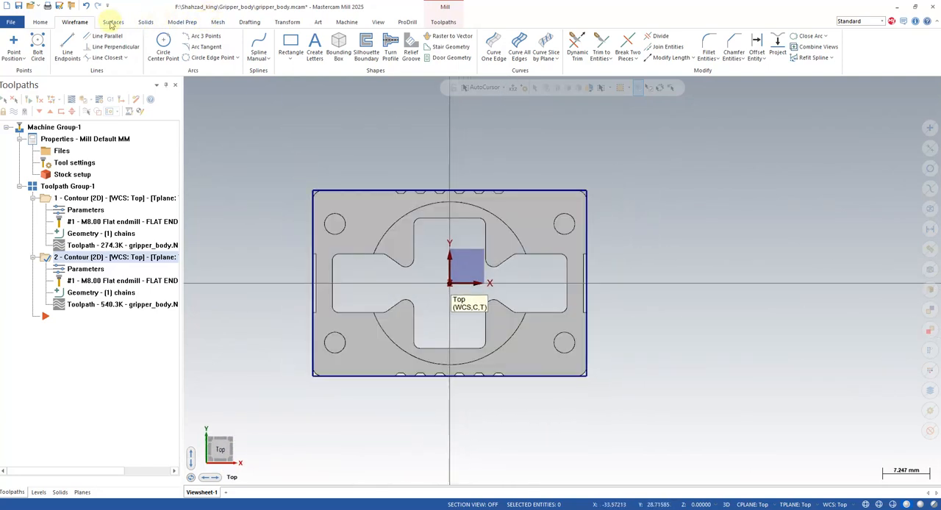
click(433, 23)
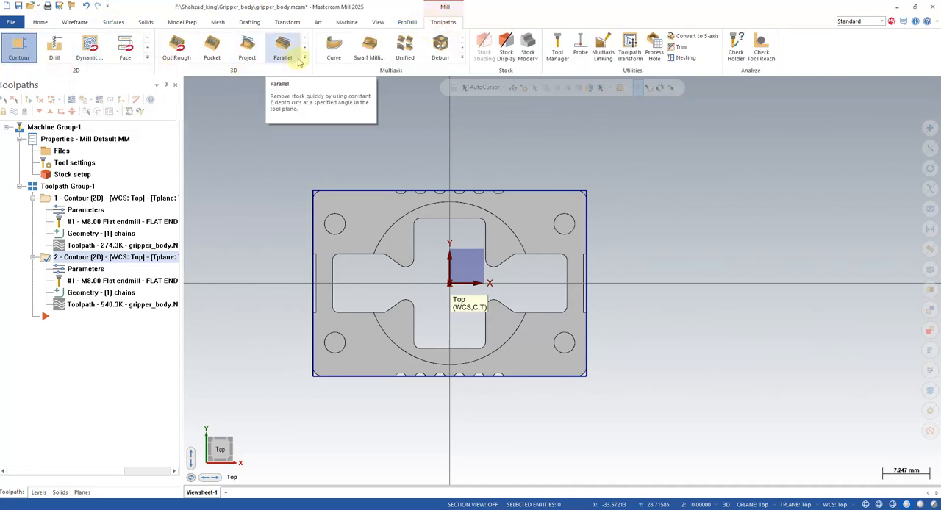
click(211, 49)
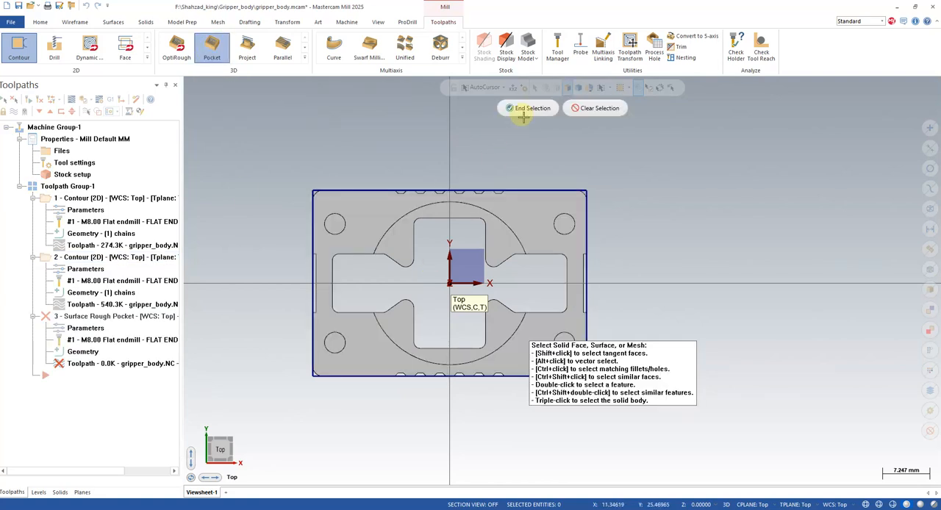
click(579, 90)
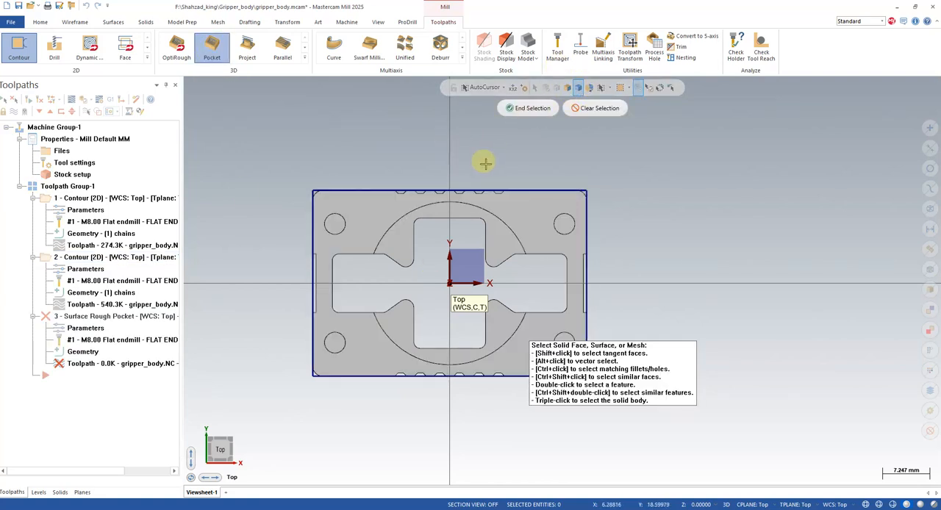
click(393, 214)
click(528, 108)
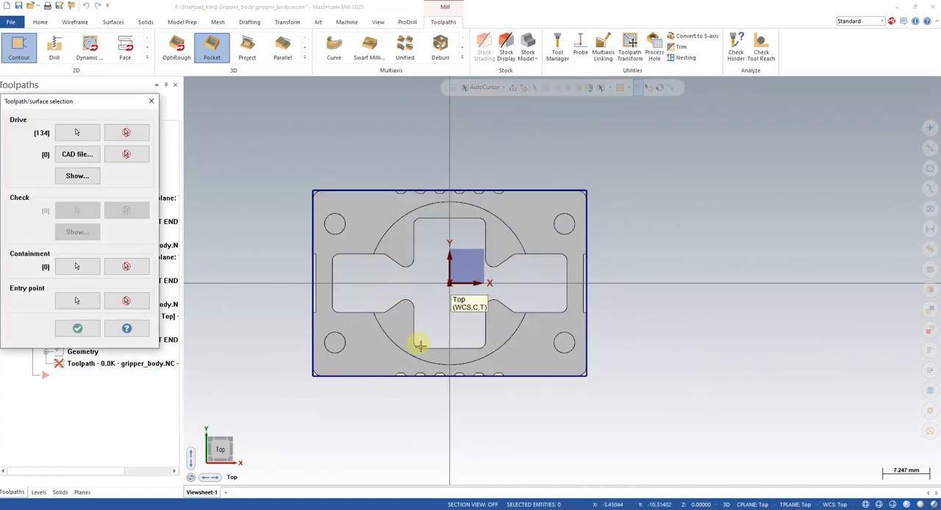
click(151, 101)
click(335, 101)
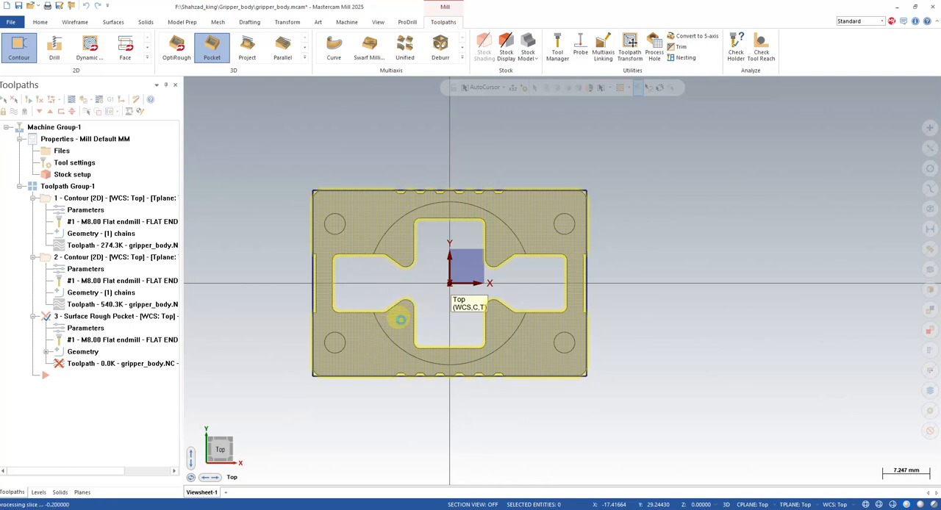
mouse_move(400, 319)
middle_down()
mouse_move(506, 354)
mouse_move(529, 330)
mouse_move(539, 341)
mouse_move(437, 380)
mouse_move(536, 369)
mouse_move(552, 348)
mouse_move(590, 346)
mouse_move(493, 366)
middle_up()
- Delete the surface rough pocket operation from the toolpath group
click(111, 317)
right_click(110, 316)
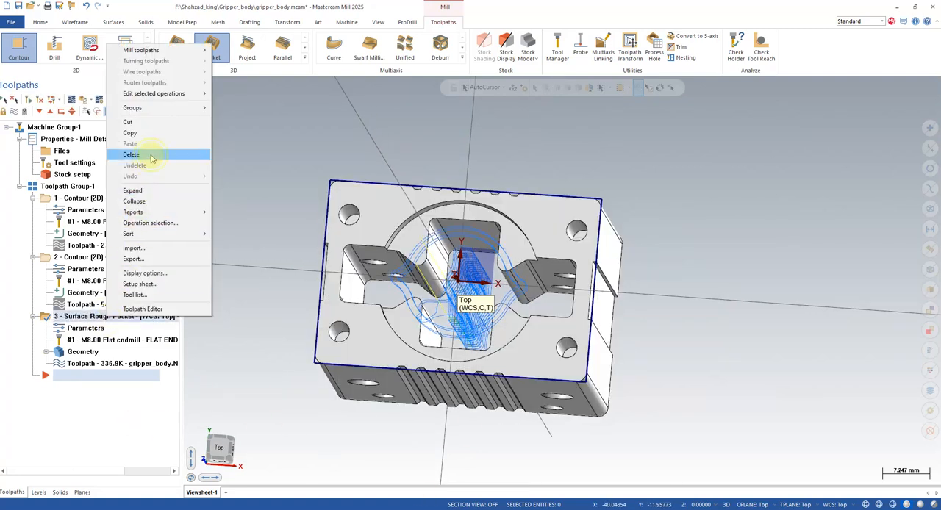
click(132, 154)
- Create edge curves on the body's top face along the cavity's +Y arc and the edges of its +X side recess
click(497, 297)
middle_drag(467, 305, 489, 316)
click(72, 22)
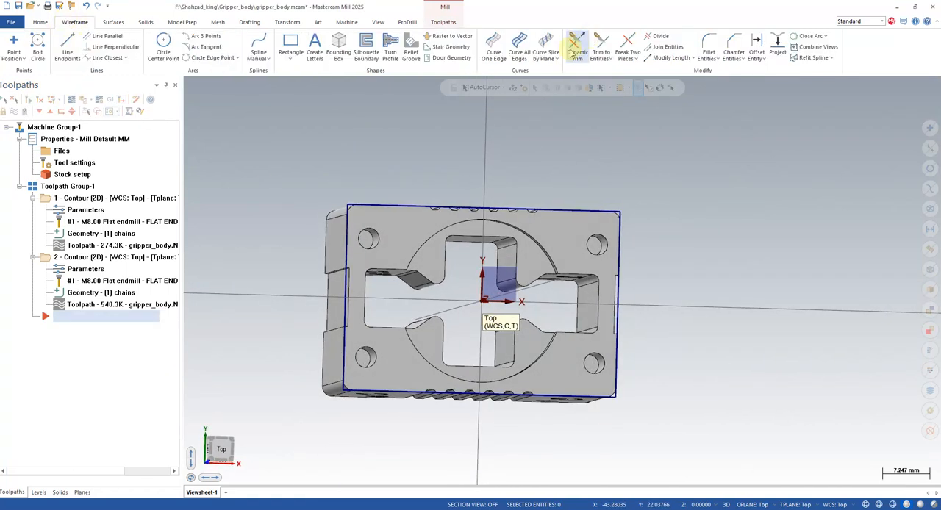
click(494, 49)
click(447, 219)
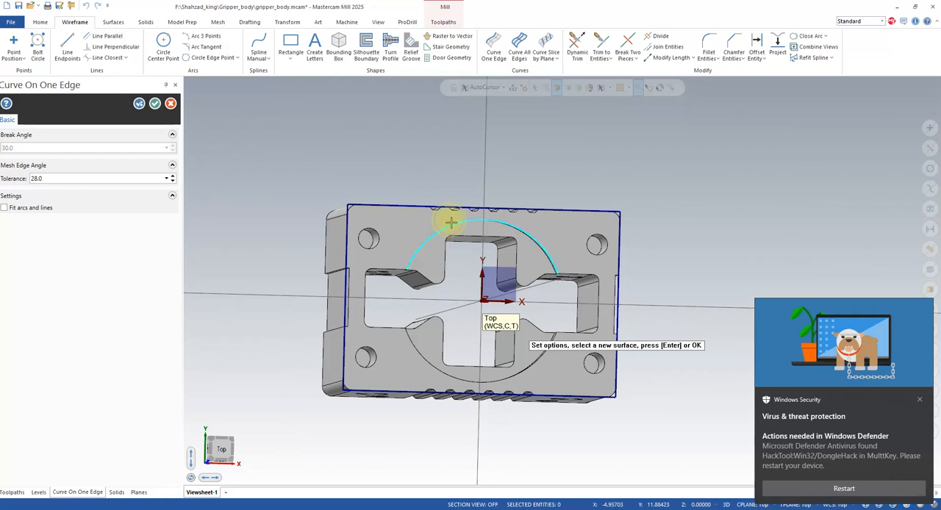
click(581, 280)
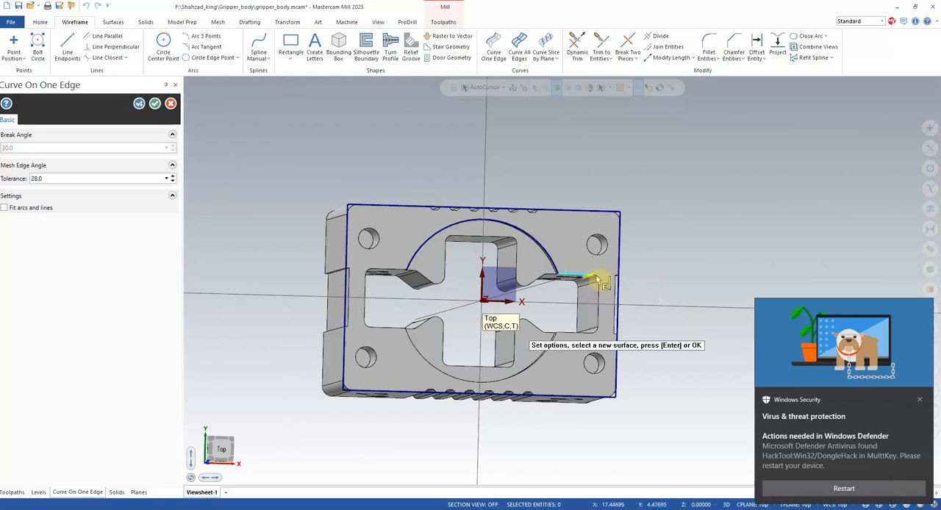
click(601, 298)
click(596, 332)
click(582, 336)
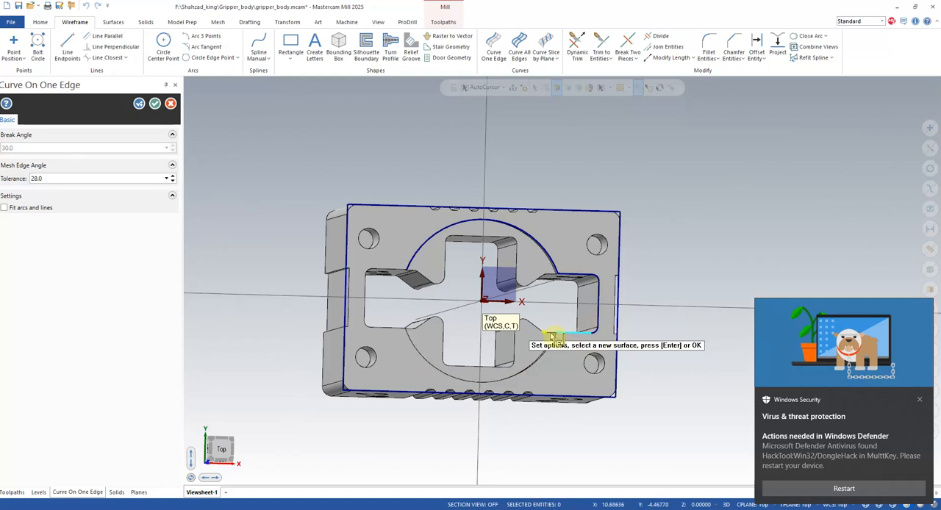
- Complete the cavity outline with edge curves along its -Y arc and the edges of its -X side recess
click(560, 348)
click(400, 335)
click(375, 277)
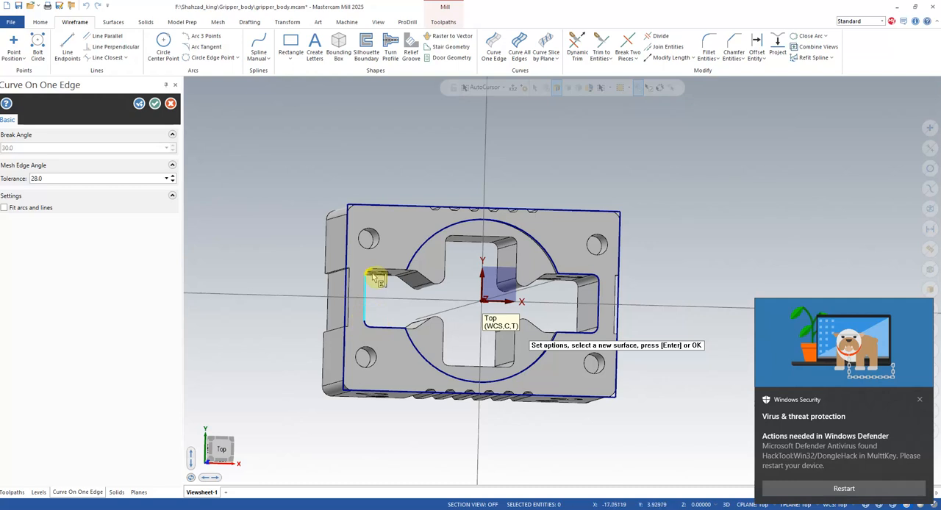
middle_drag(491, 294, 487, 262)
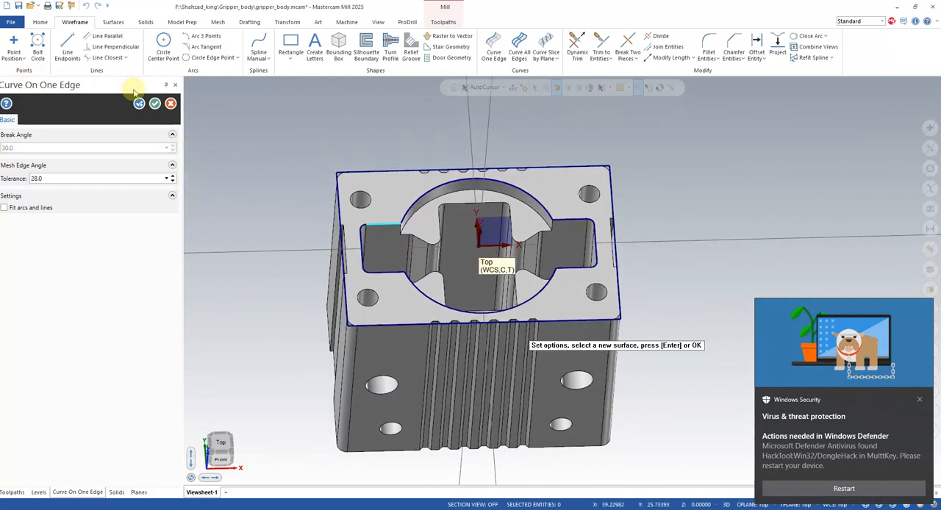
click(154, 103)
mouse_move(286, 427)
middle_down()
mouse_move(300, 410)
mouse_move(281, 418)
middle_up()
click(920, 402)
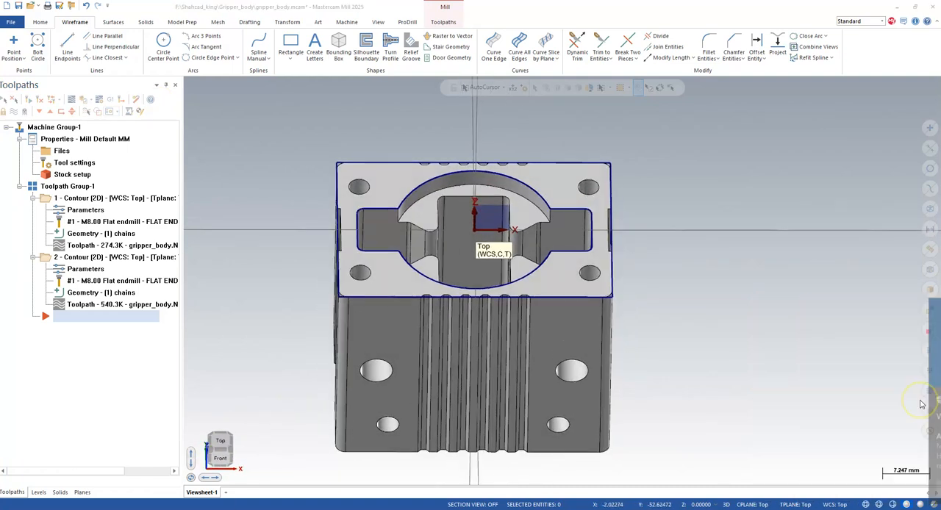
- Start a new 3D surface rough pocket toolpath in top view with the whole solid body as drive geometry
middle_drag(437, 273, 433, 330)
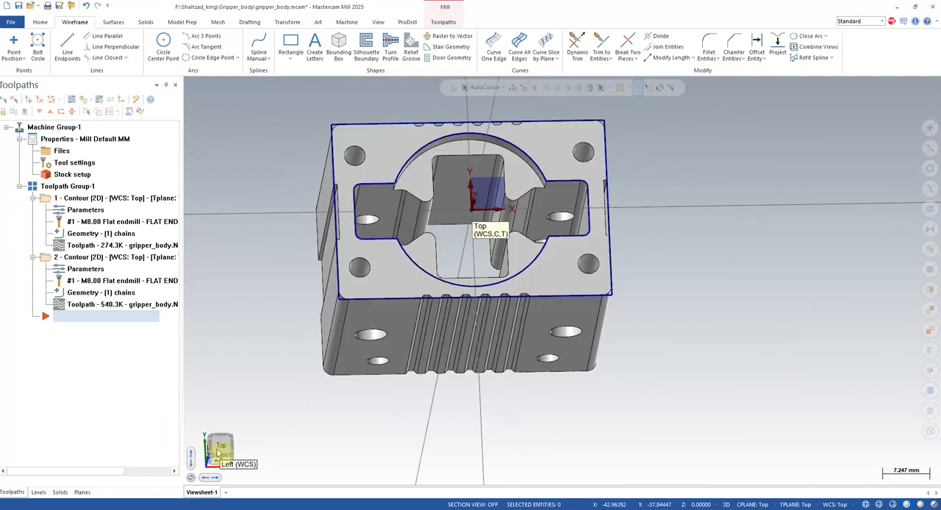
click(218, 445)
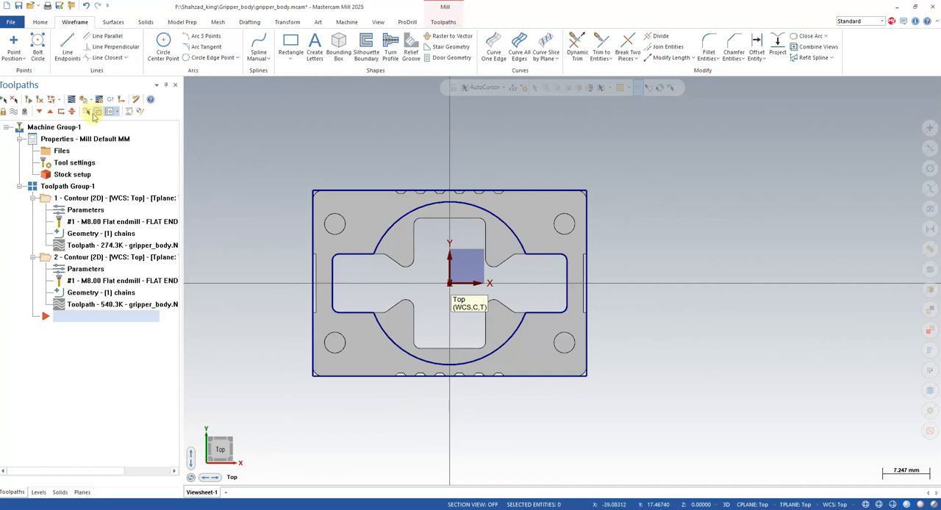
click(444, 23)
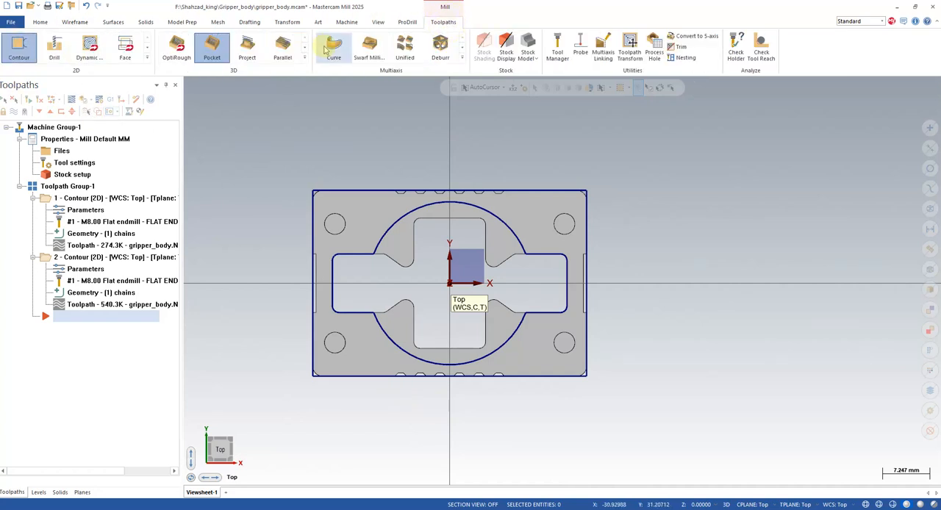
click(215, 49)
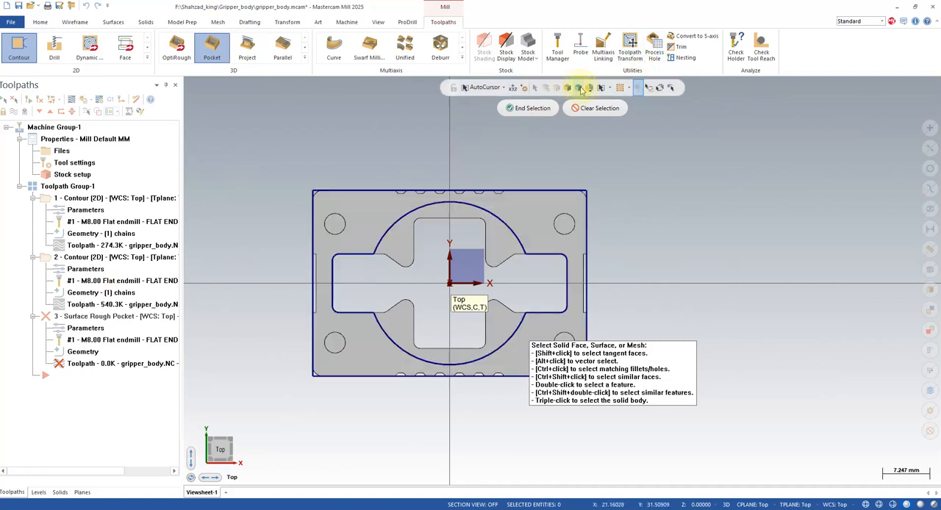
click(393, 213)
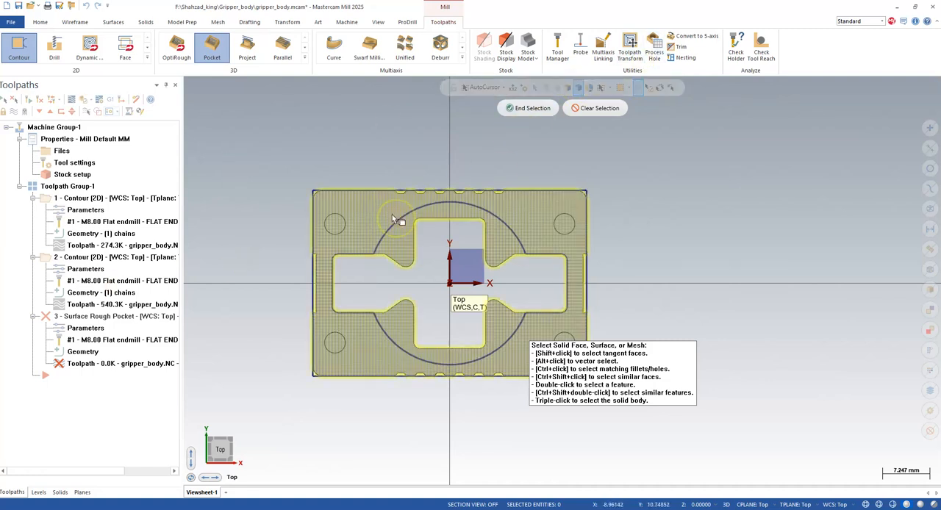
click(531, 108)
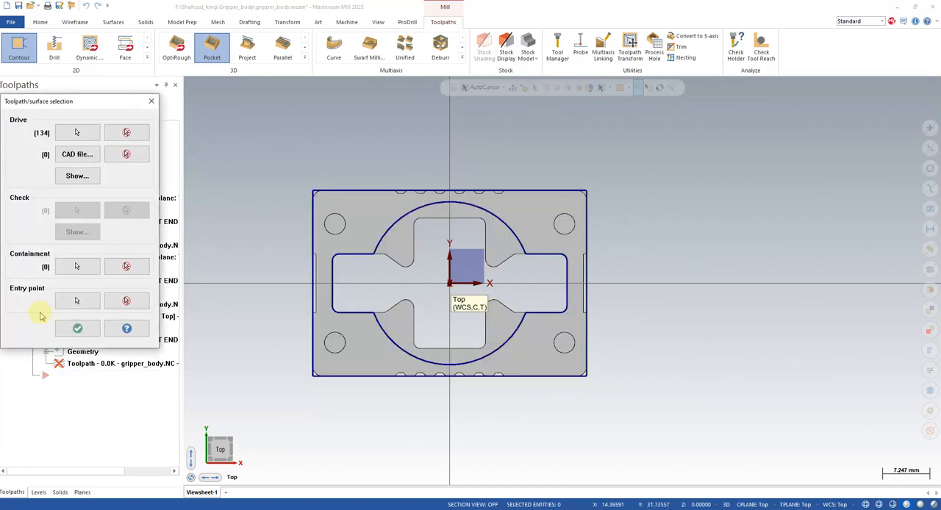
- Chain the closed cavity outline as the pocket toolpath's containment boundary and accept the geometry selection
click(92, 269)
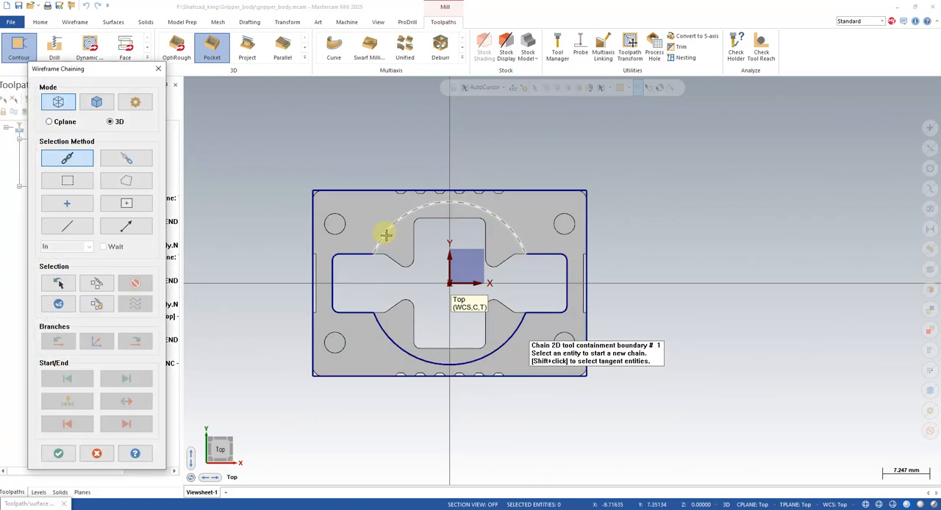
click(387, 234)
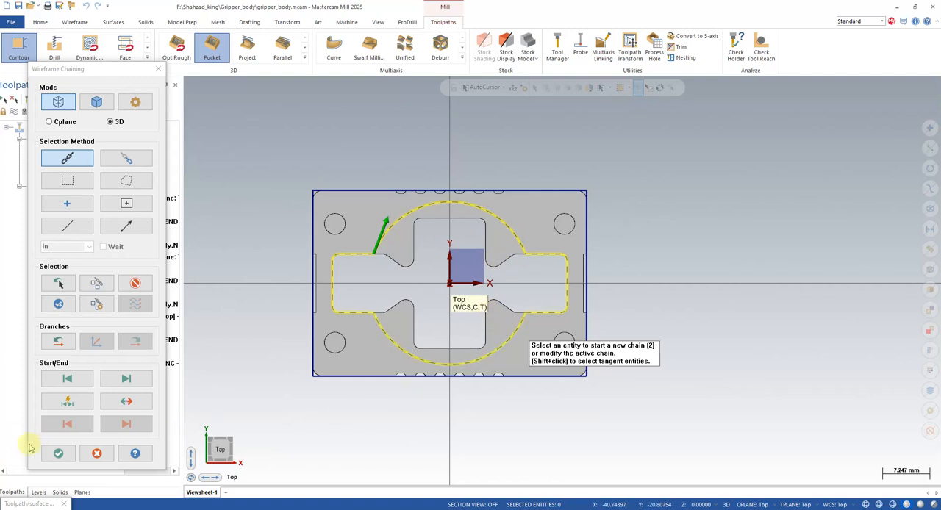
click(59, 453)
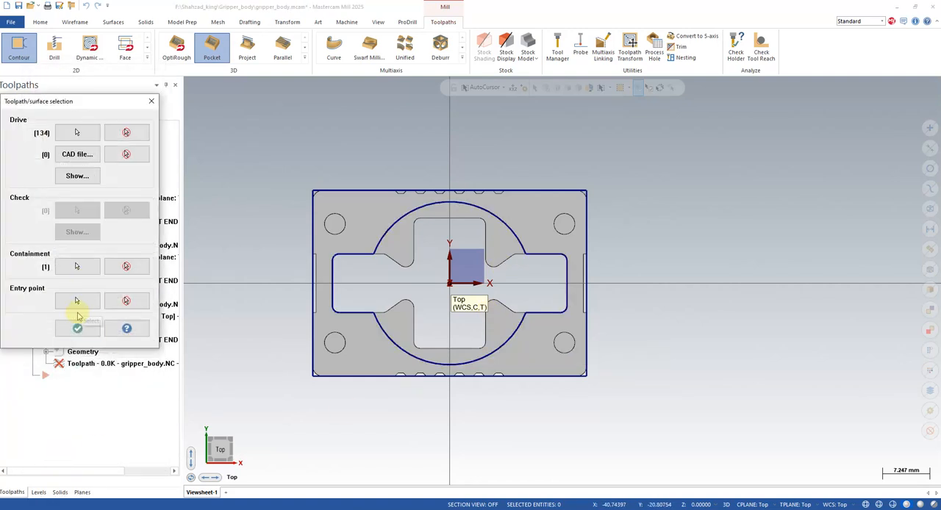
click(77, 327)
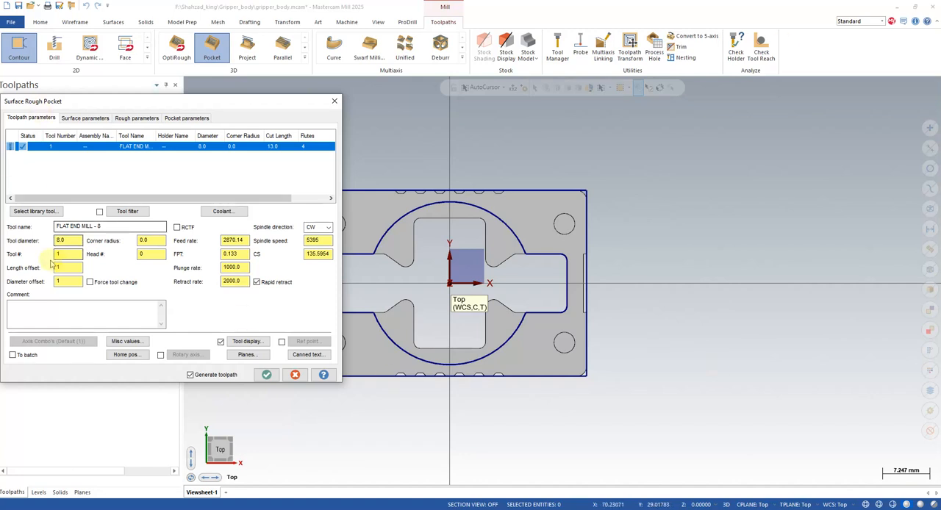
- Choose FLAT END MILL - 6 from the tool library for the rough pocket and set its tool number to 2
click(36, 211)
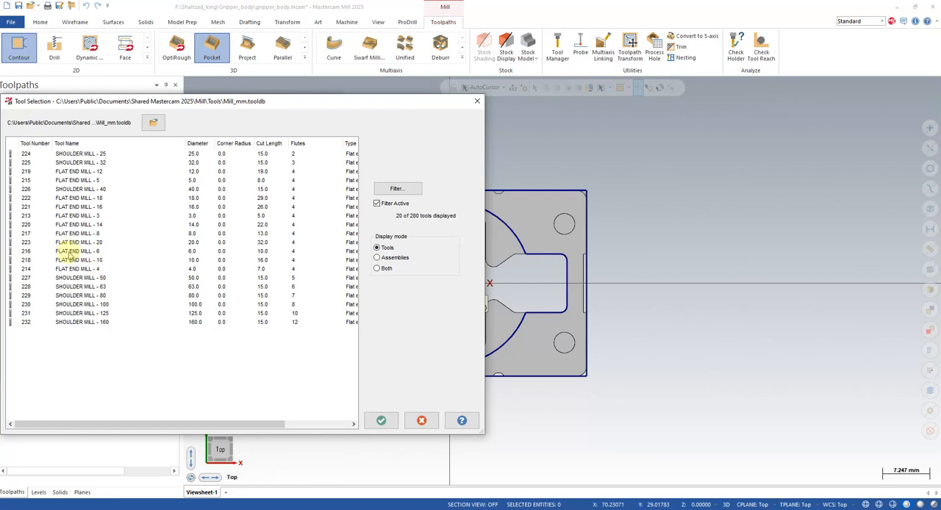
click(70, 252)
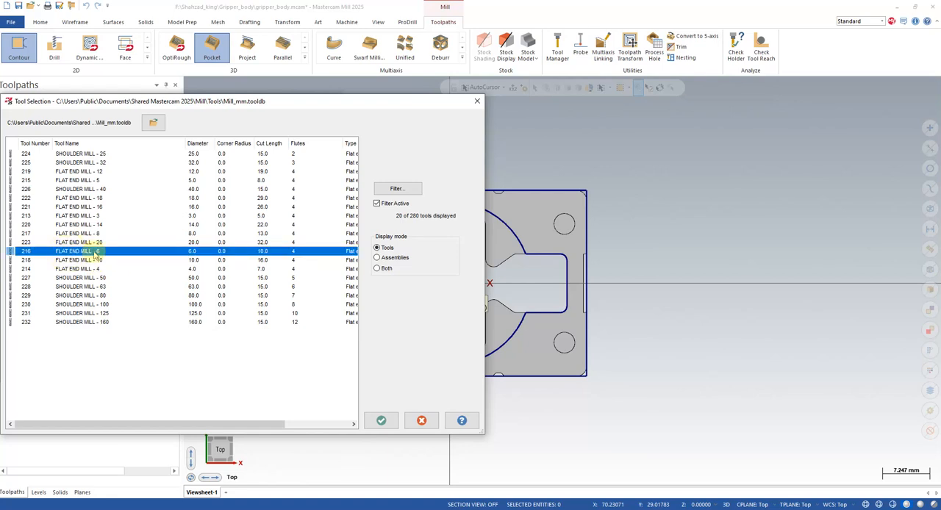
click(381, 420)
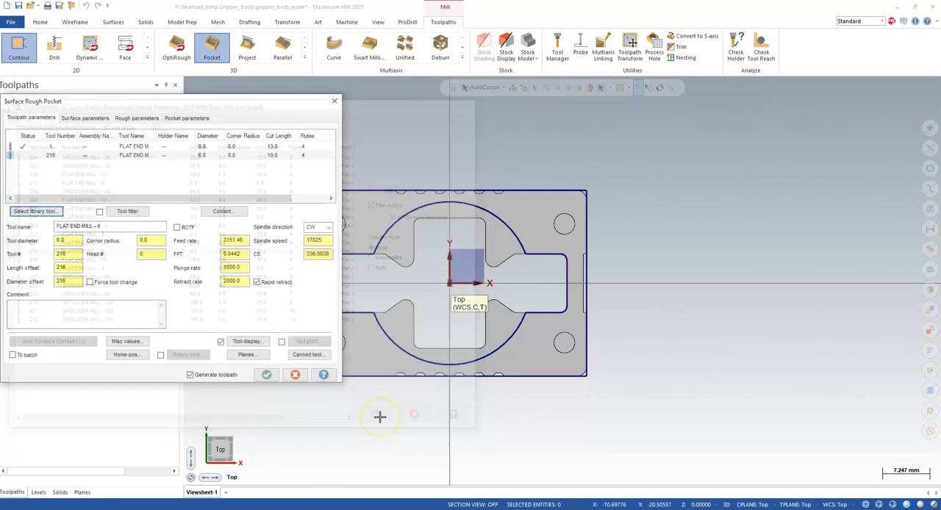
double_click(78, 255)
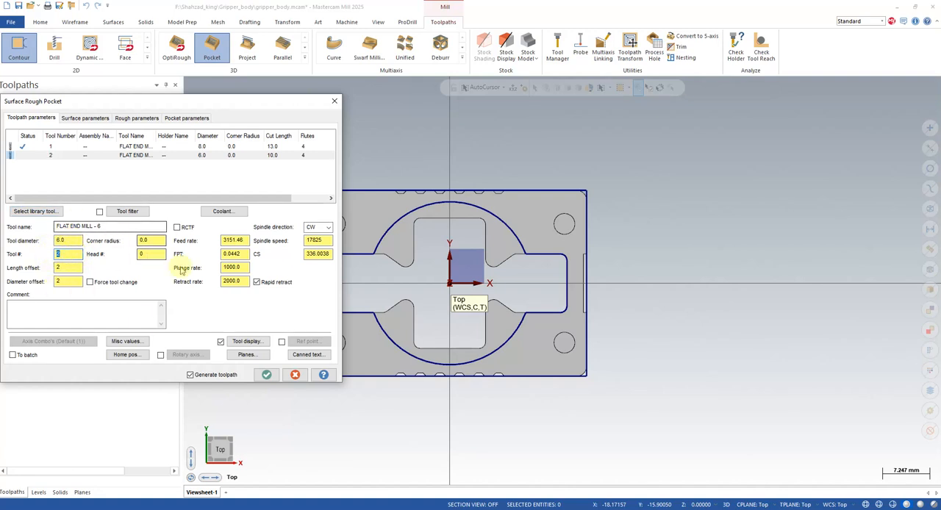
- Set the pocket tool's feed rate to 1200, spindle speed to 3000 and plunge rate to 500, with 50 clearance and 0.2 drive stock
double_click(241, 239)
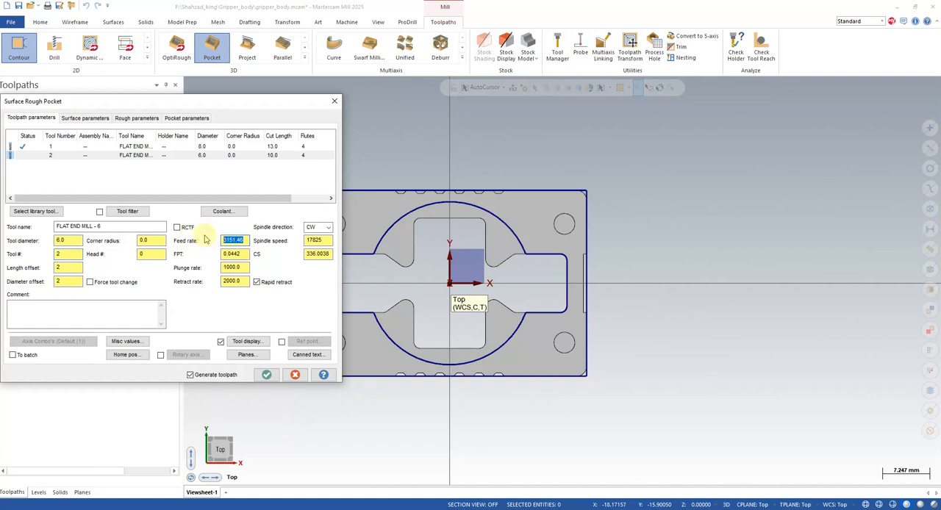
double_click(314, 241)
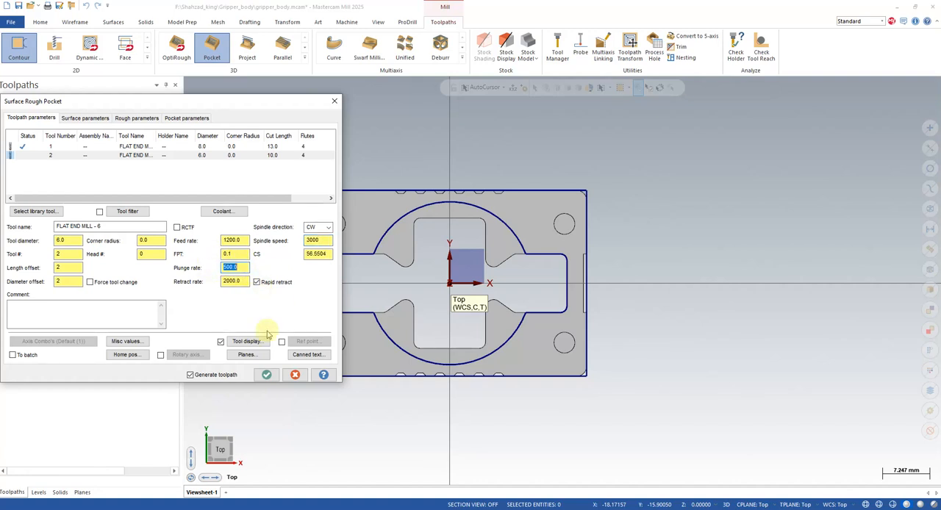
click(79, 119)
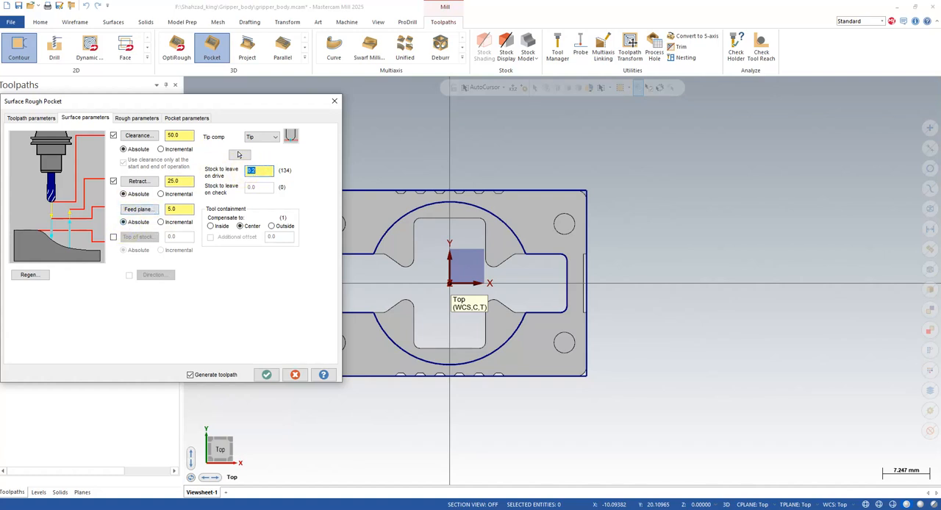
- Set the rough pocket's maximum stepdown to 2.0 and use absolute cut depths with a maximum depth of -34.4
click(129, 118)
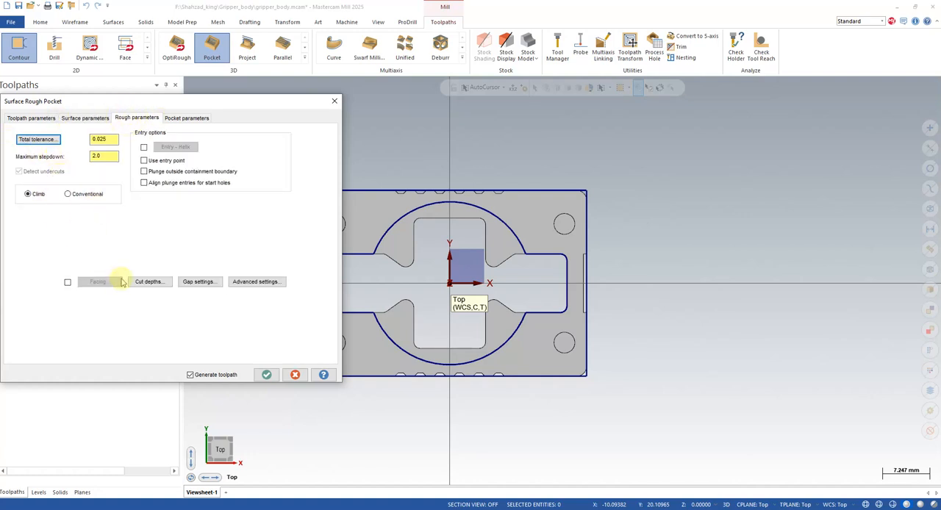
click(145, 282)
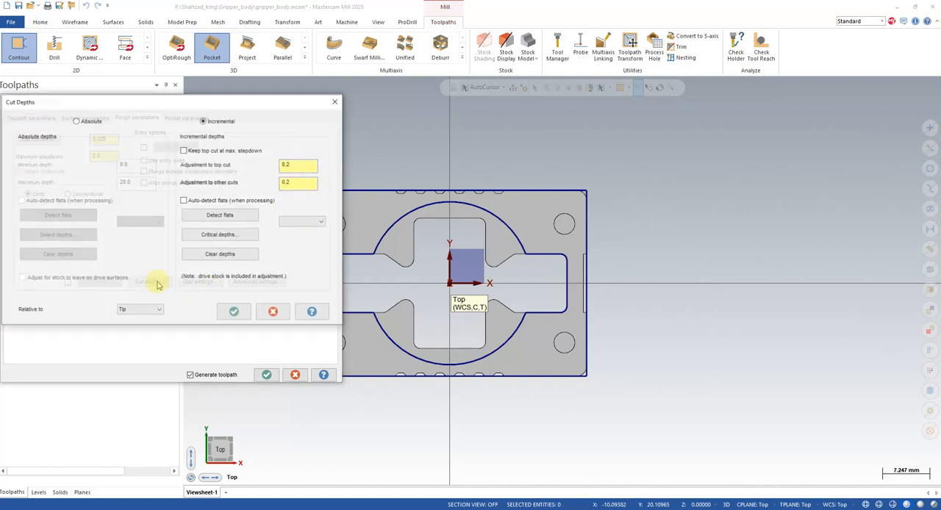
click(75, 121)
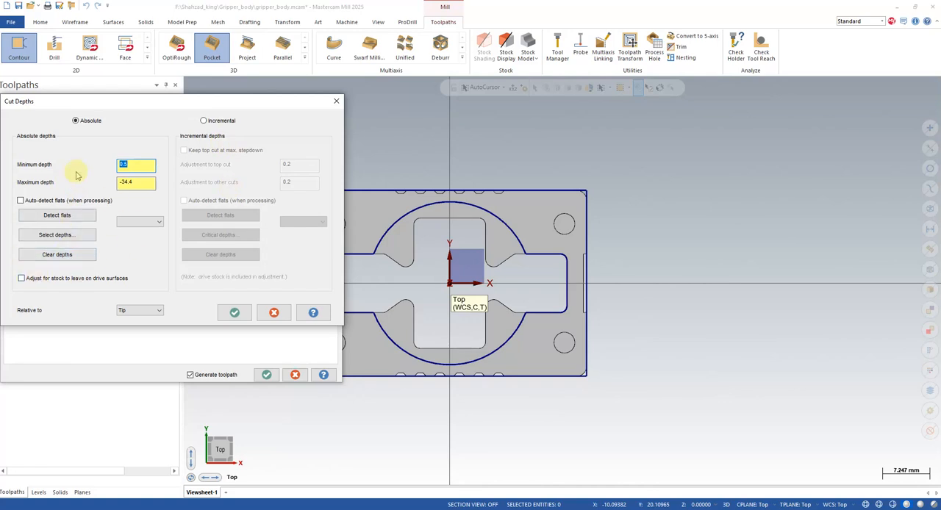
click(232, 312)
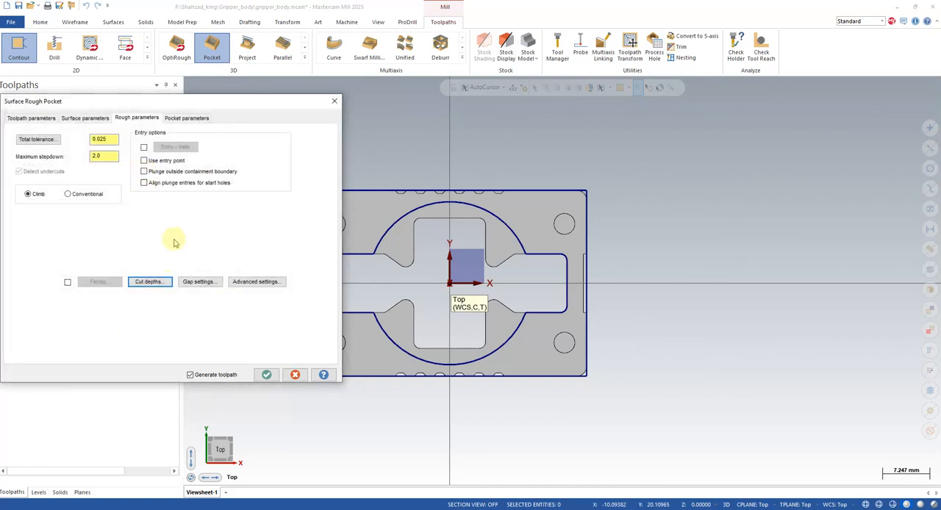
- Optimize the cut order in the gap settings and enable helix entry with plunging outside the containment boundary
click(199, 282)
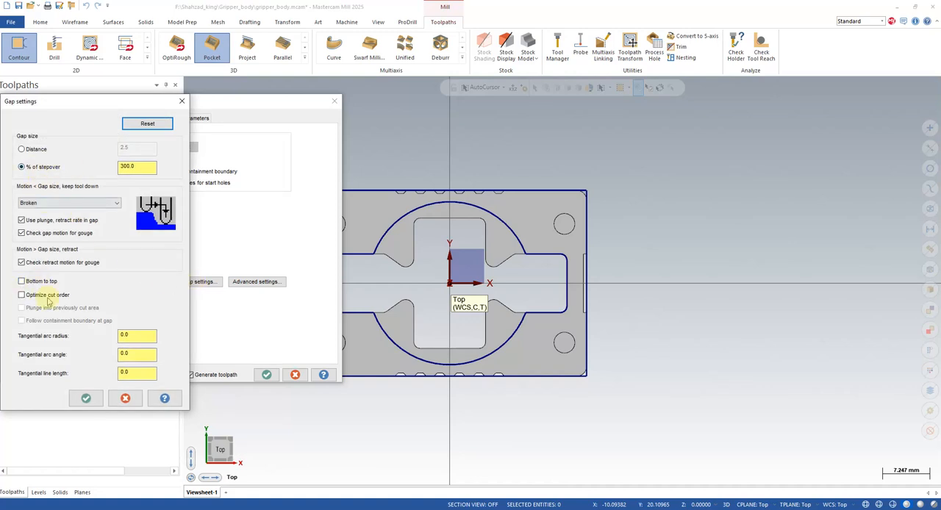
click(85, 398)
click(144, 147)
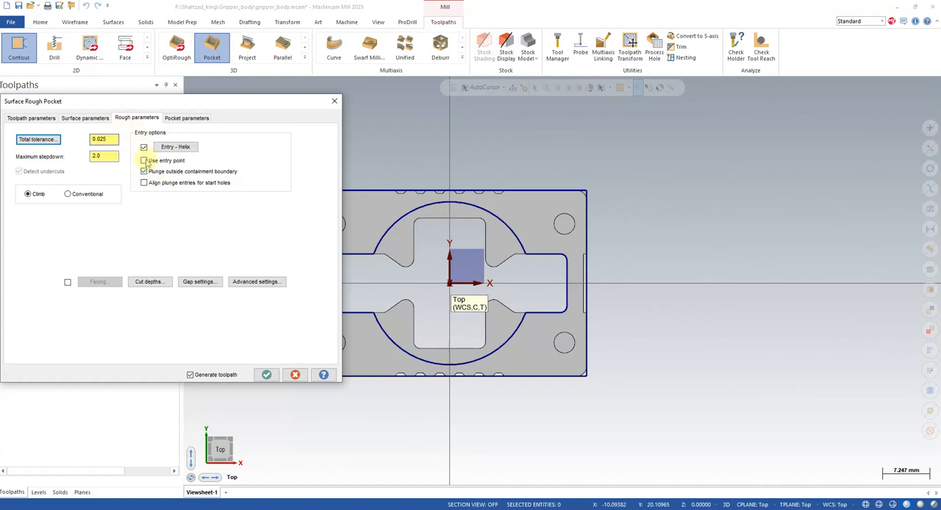
- Use High Speed cutting with a 50% stepover, disable the finish pass and generate the rough pocket toolpath
click(186, 117)
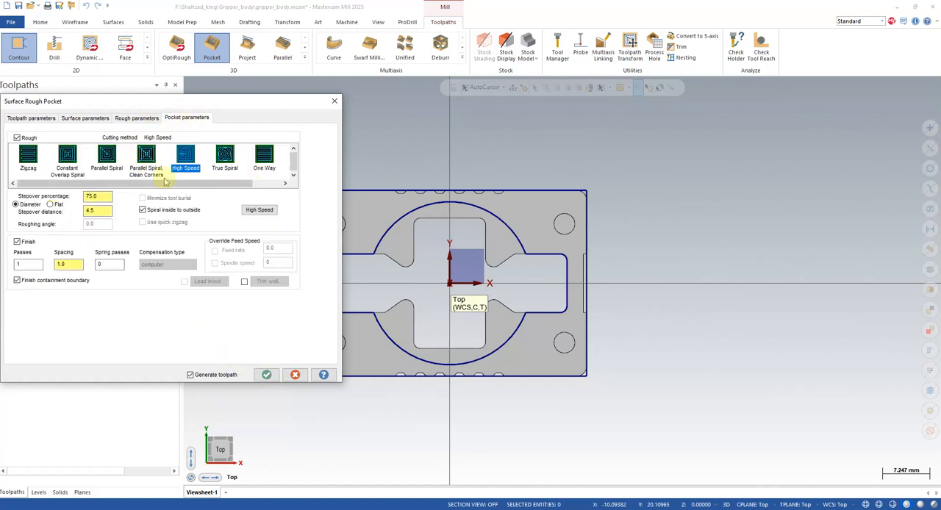
drag(106, 196, 63, 195)
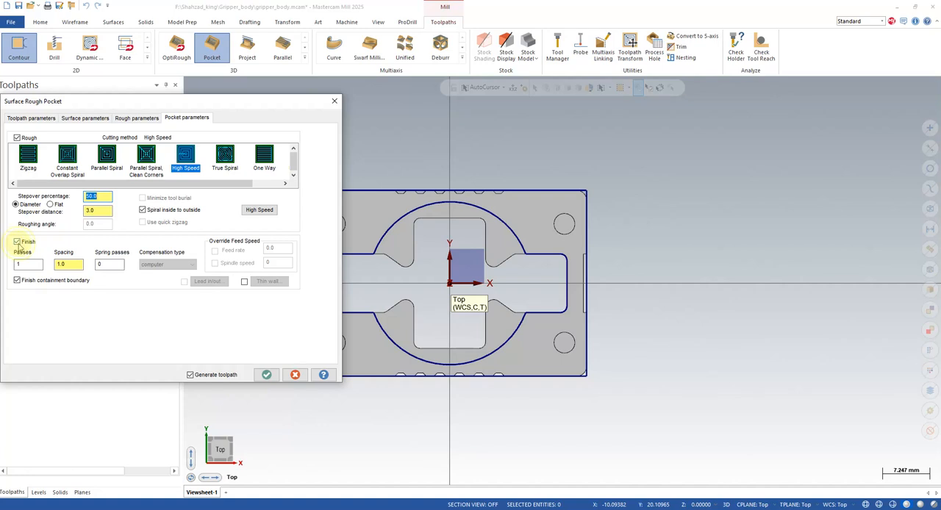
click(130, 119)
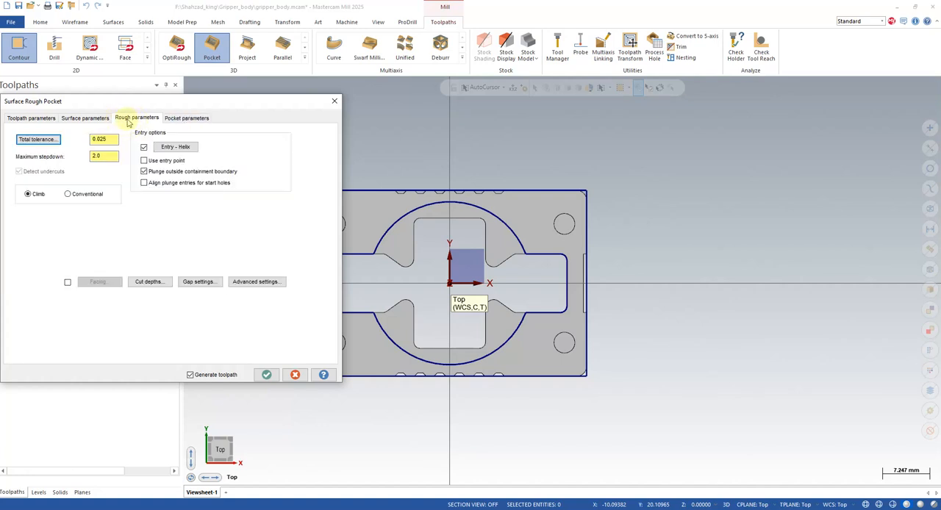
click(180, 118)
click(266, 375)
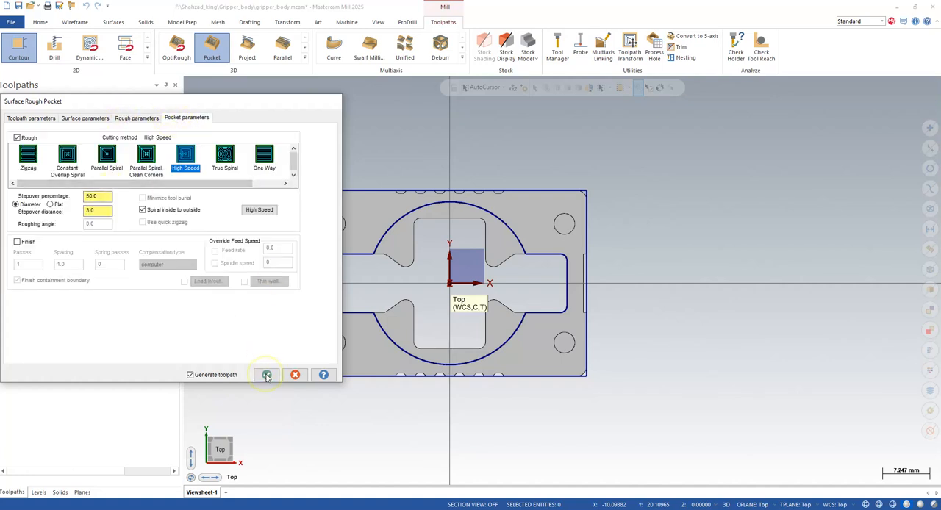
click(550, 278)
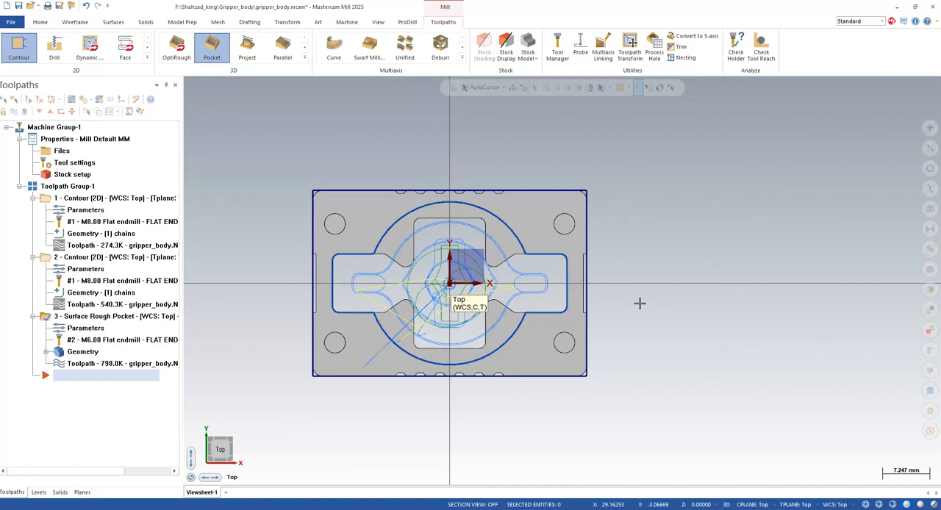
- Backplot the surface rough pocket toolpath and examine the tool motion in isometric view
middle_drag(434, 412, 480, 399)
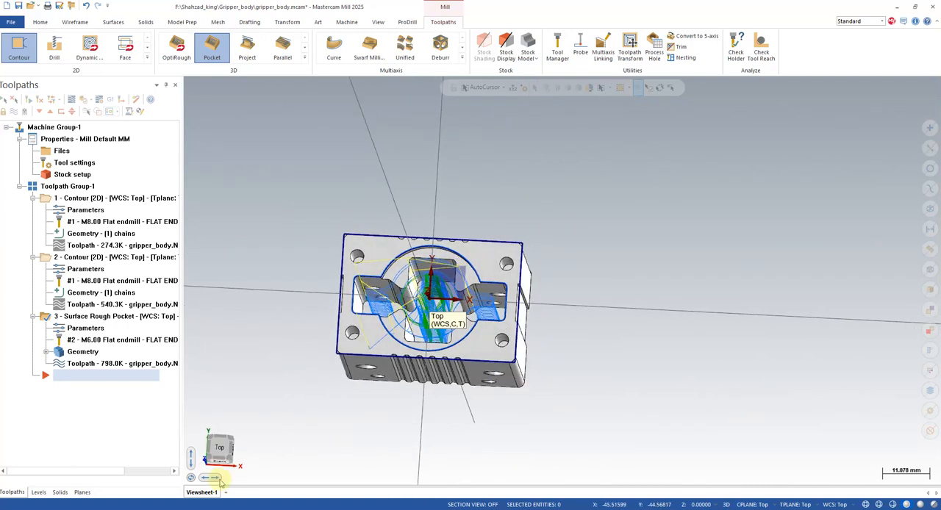
click(96, 363)
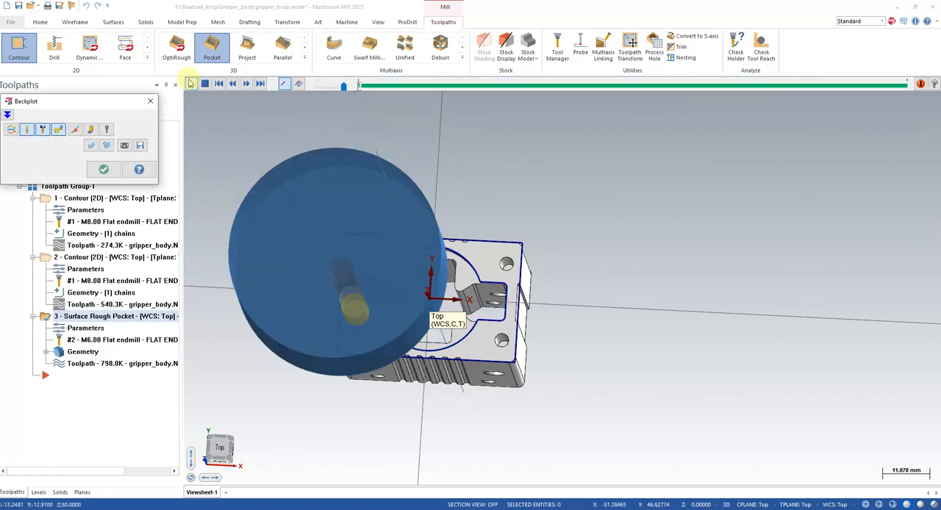
click(191, 83)
middle_drag(534, 338, 541, 305)
right_click(556, 309)
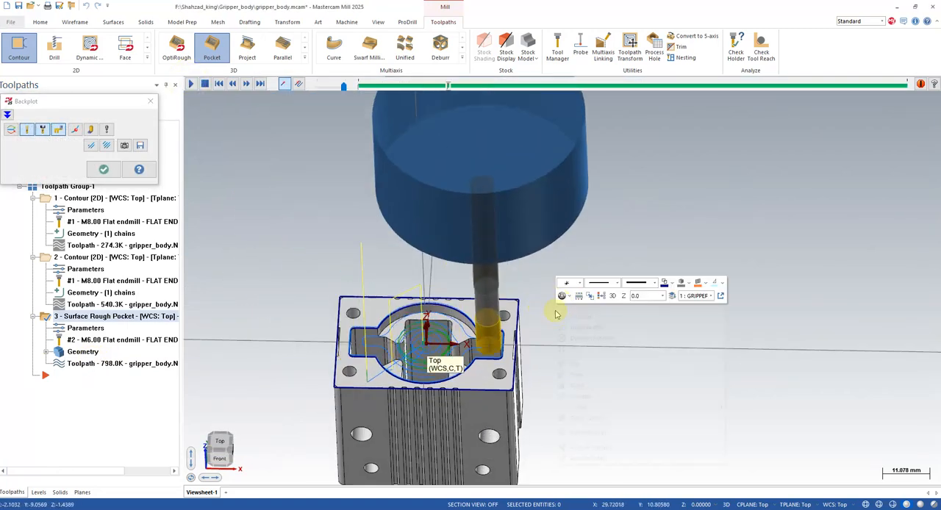
click(582, 396)
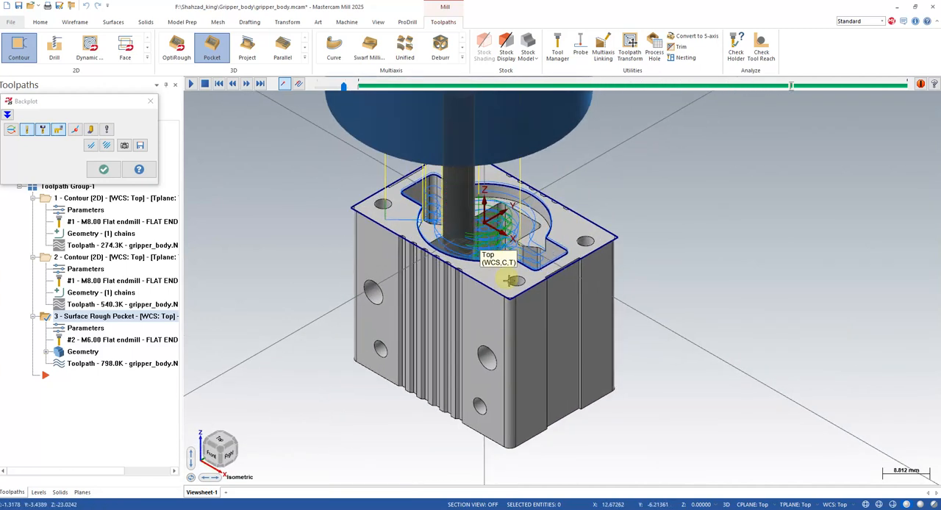
scroll(510, 265, up, 1)
- Replay the pocket backplot with the part in wireframe display to examine the passes inside the cavity
click(865, 504)
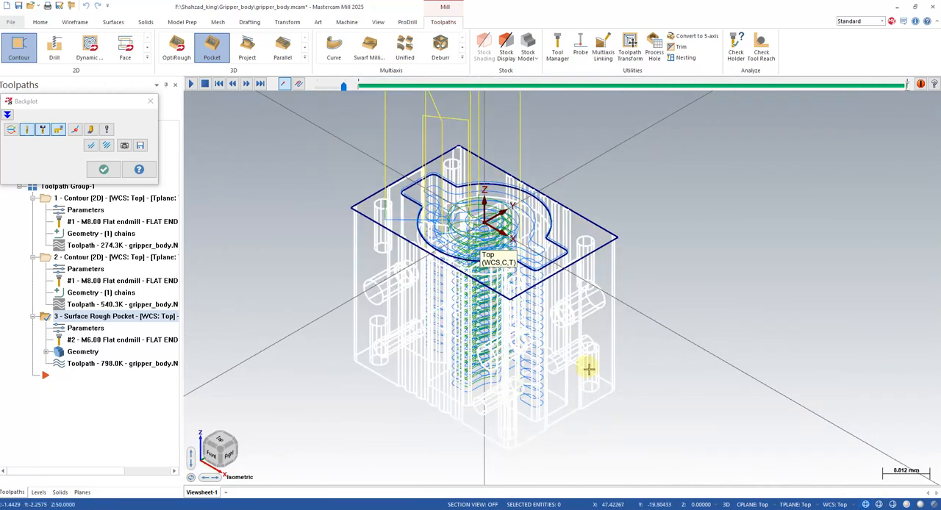
click(906, 504)
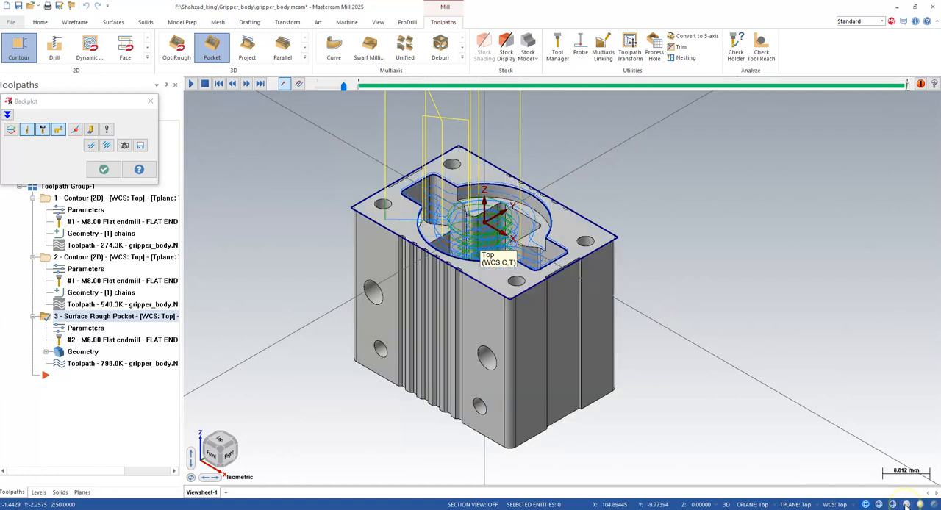
click(865, 504)
click(190, 83)
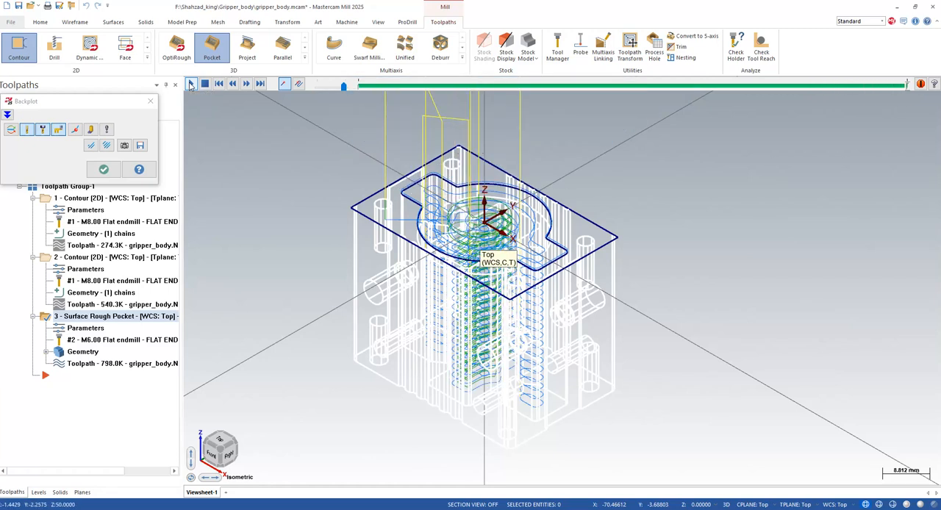
- Close the backplot with the part shaded again, and hide the rough pocket toolpath's display in top view
click(909, 504)
mouse_move(745, 418)
middle_down()
mouse_move(590, 330)
mouse_move(601, 357)
mouse_move(470, 250)
mouse_move(511, 305)
mouse_move(479, 339)
mouse_move(463, 327)
mouse_move(489, 302)
middle_up()
click(150, 101)
click(14, 114)
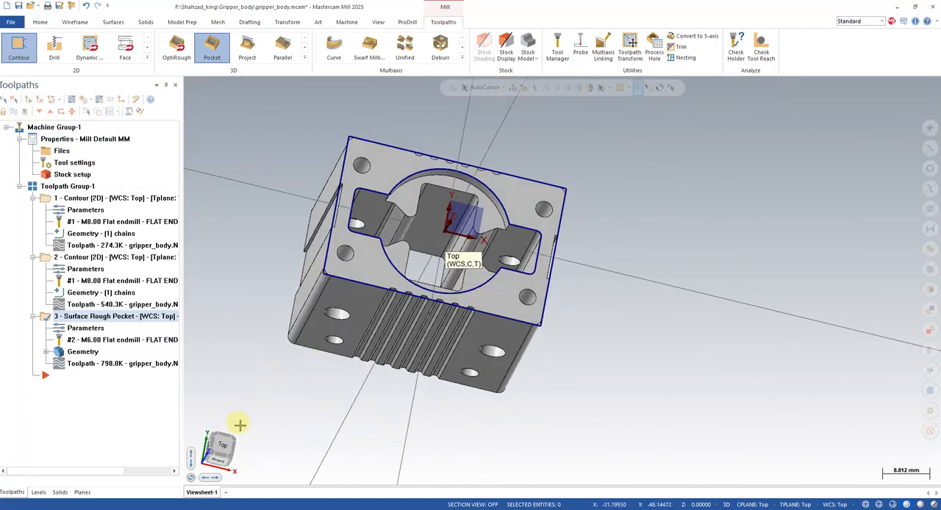
click(225, 446)
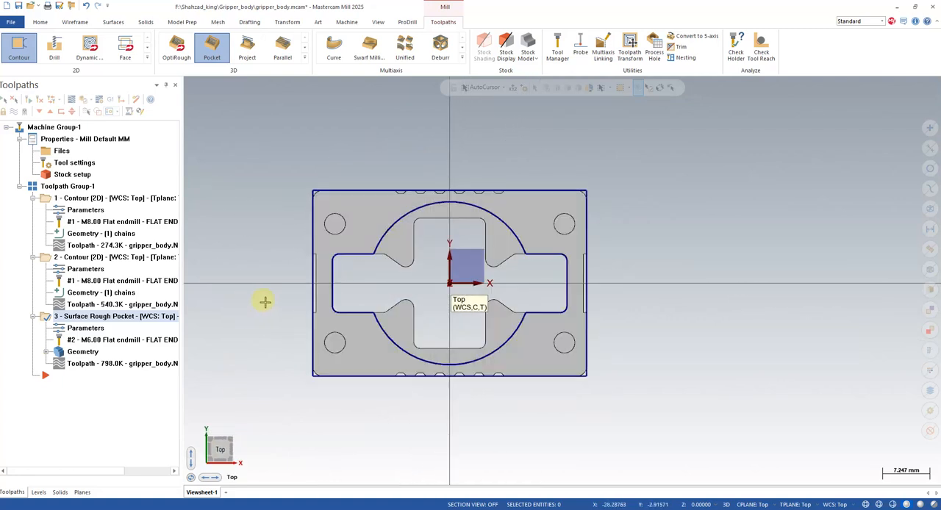
- Duplicate the Surface Rough Pocket operation at the end of the toolpath group
right_click(97, 318)
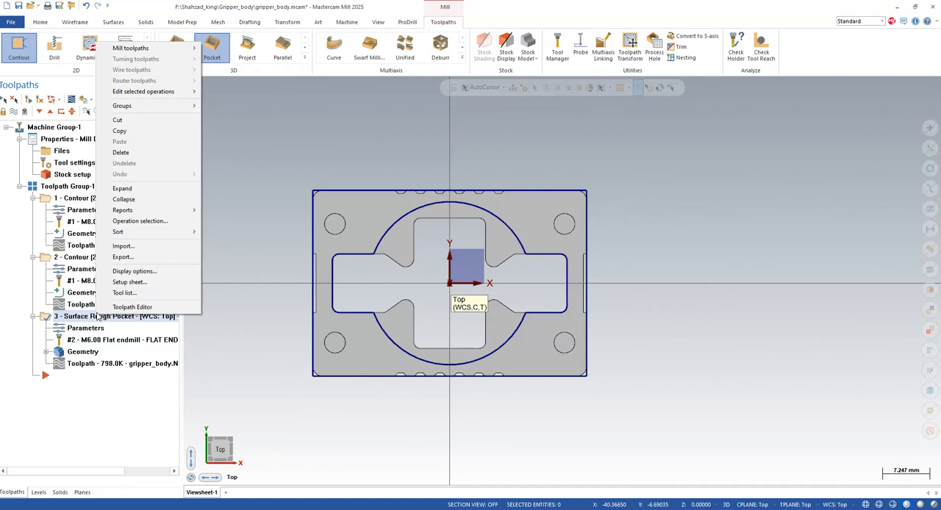
click(134, 139)
right_click(94, 388)
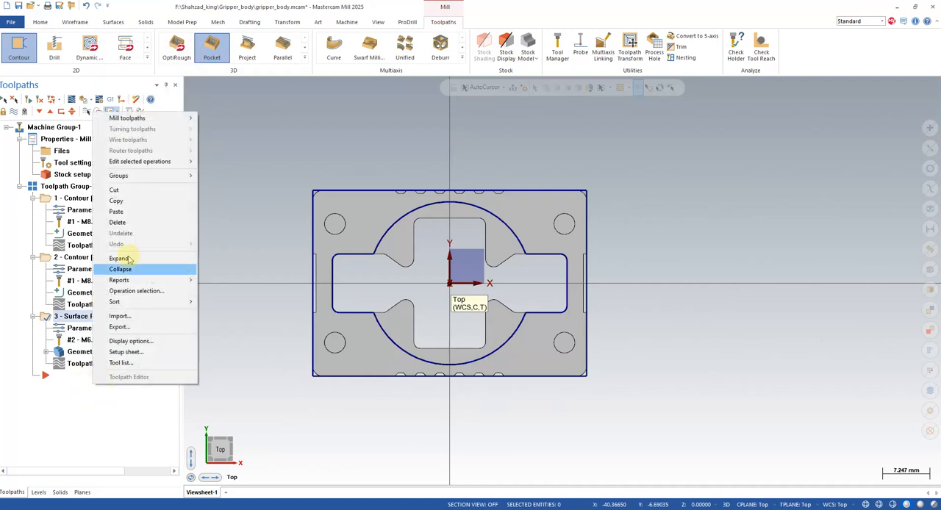
click(133, 212)
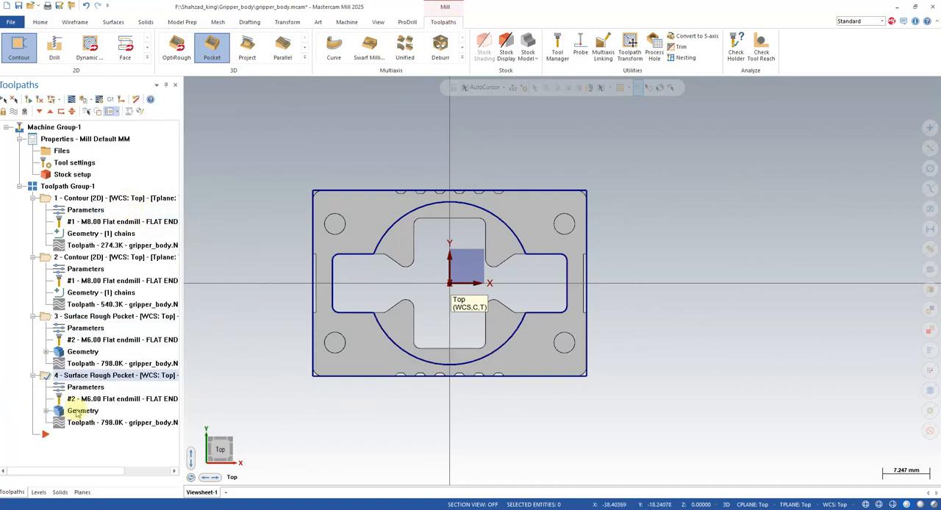
- Change the copied pocket operation's tool to FLAT END MILL - 4 from the library and set its tool number to 2
click(87, 388)
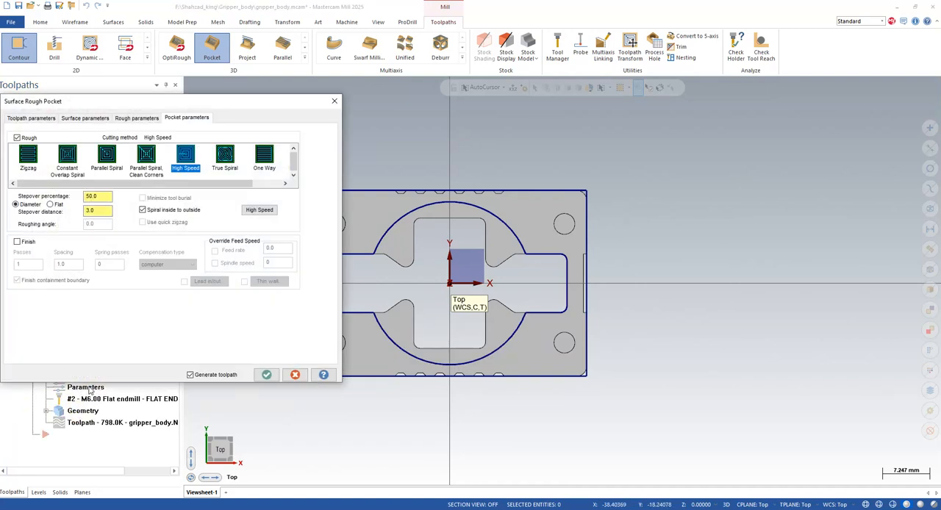
click(31, 118)
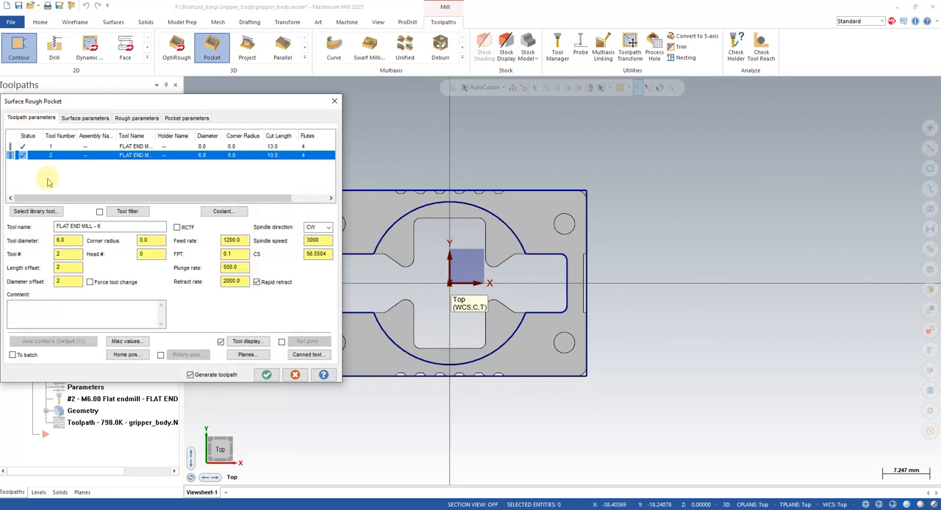
click(43, 212)
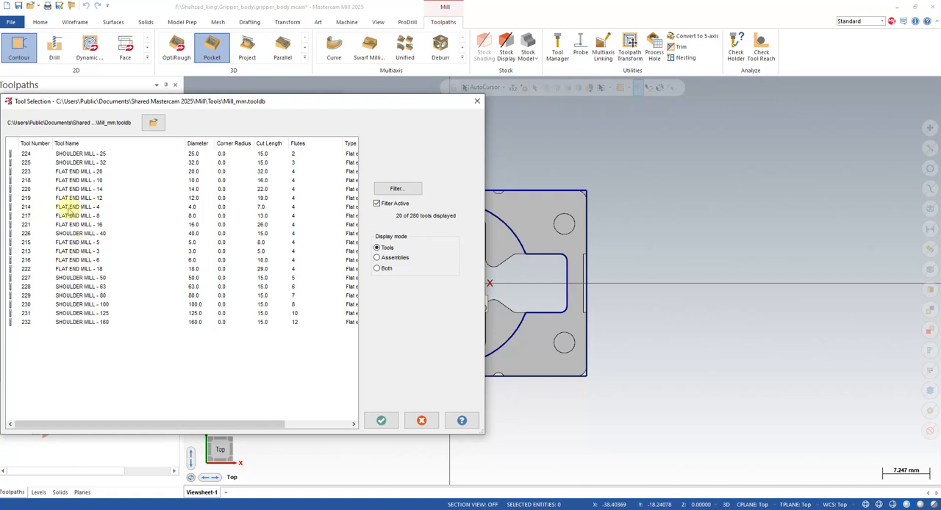
click(67, 208)
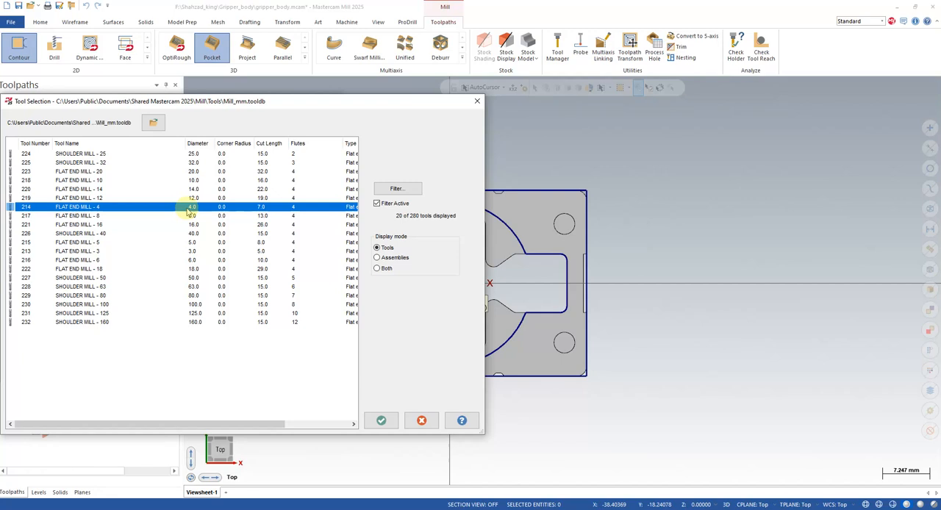
click(381, 421)
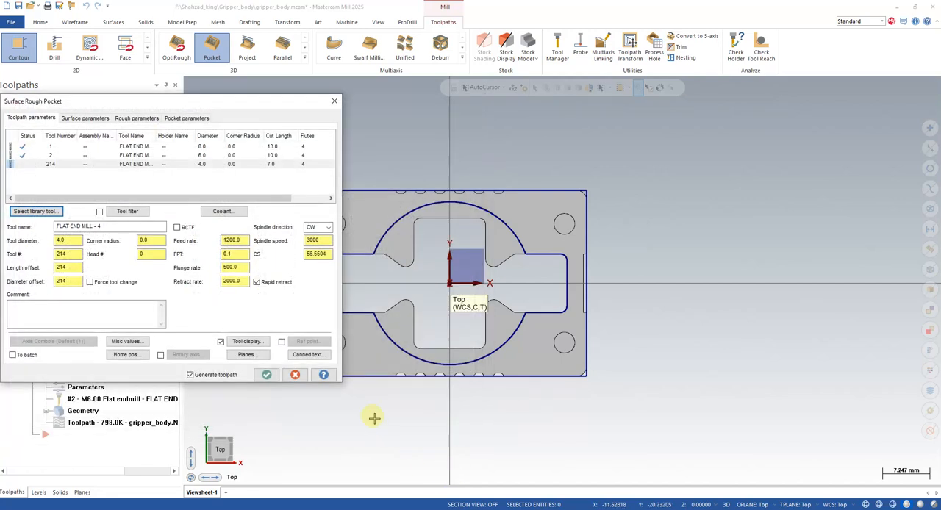
drag(71, 254, 49, 254)
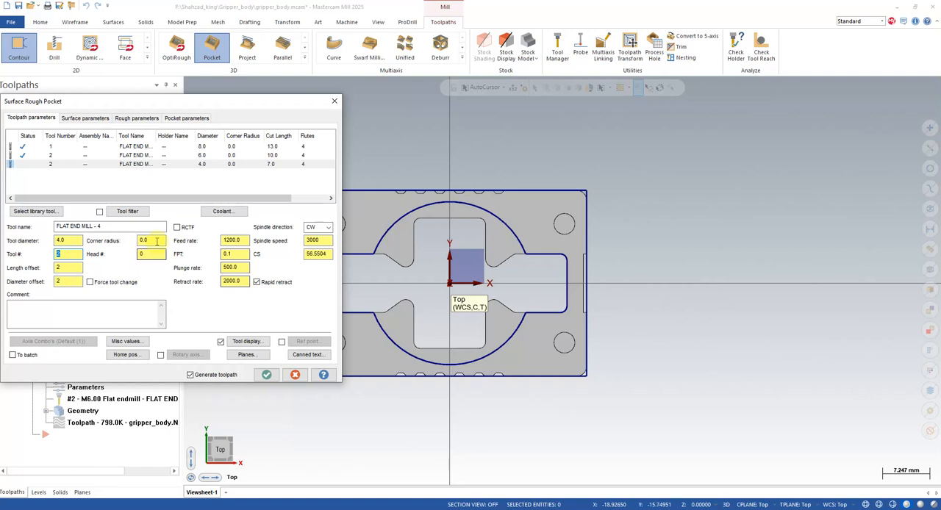
- Check the copied pocket operation's surface parameters and absolute cut depths, keeping the depth limits as they are
click(84, 118)
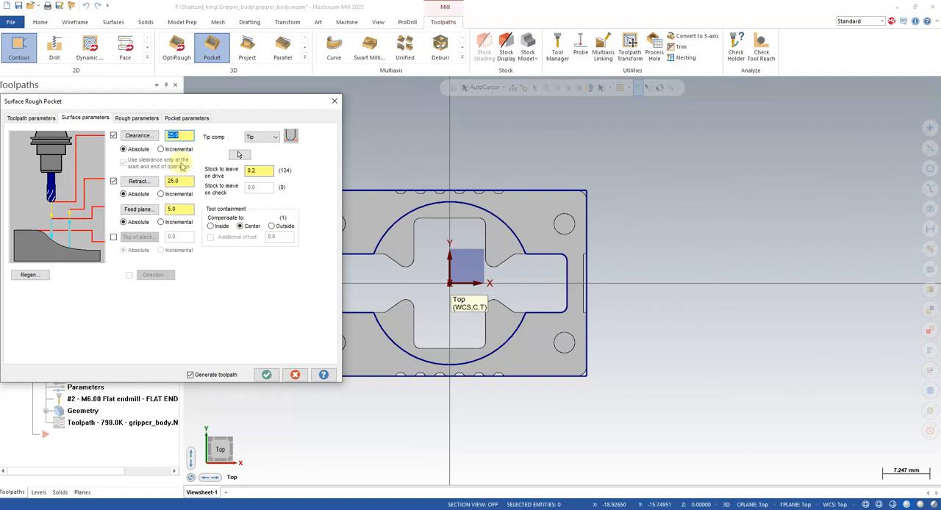
click(132, 118)
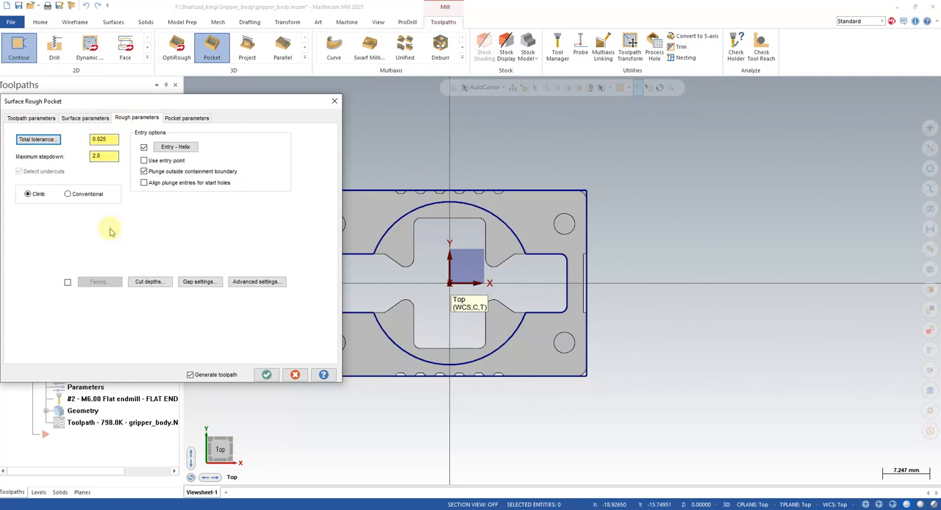
click(143, 282)
double_click(137, 181)
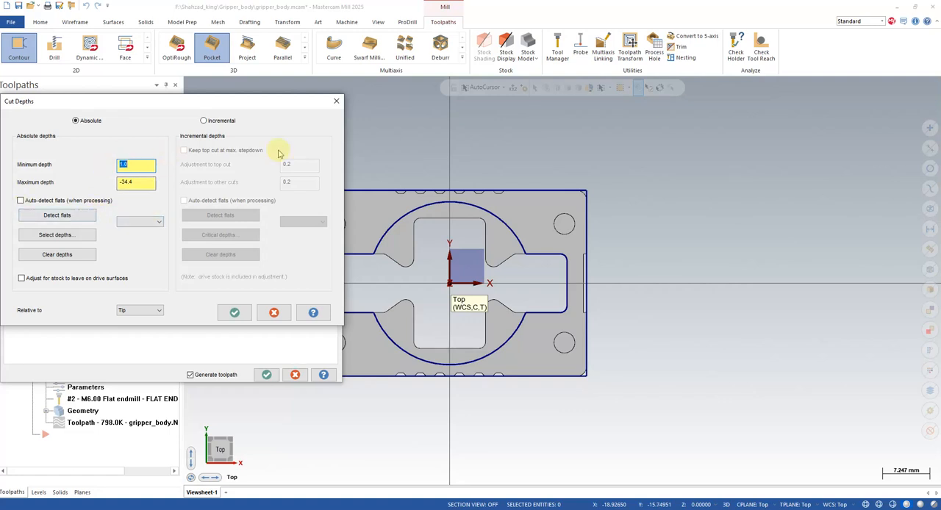
click(233, 312)
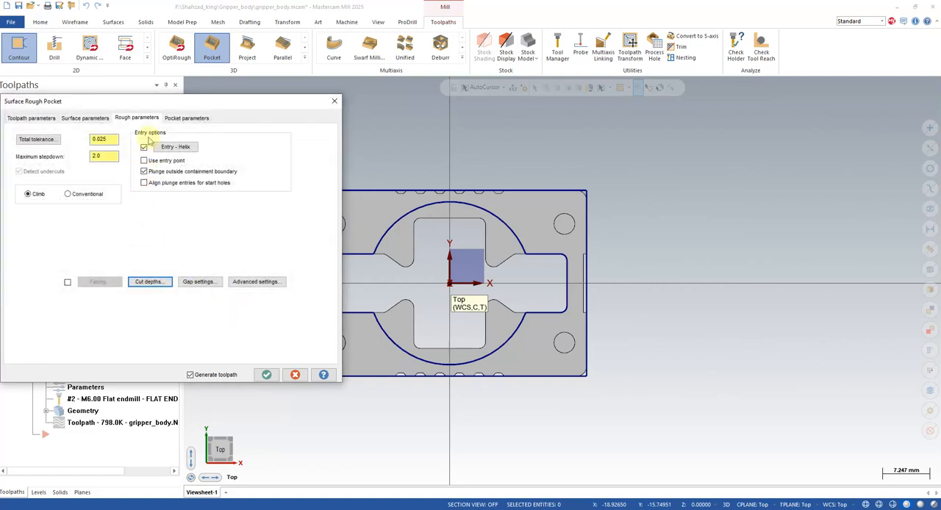
- Turn off the helix entry for the copied pocket operation, keep the High Speed cutting method, and regenerate its toolpath
click(144, 148)
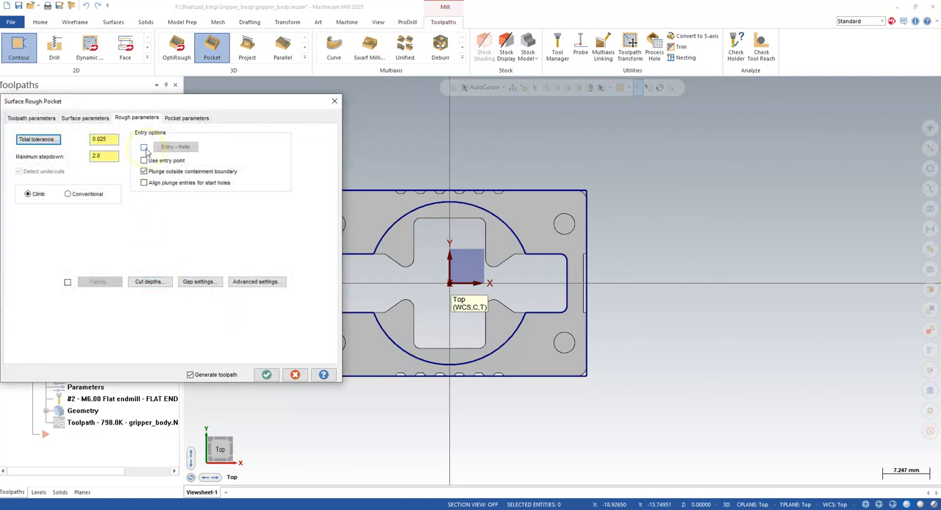
click(183, 118)
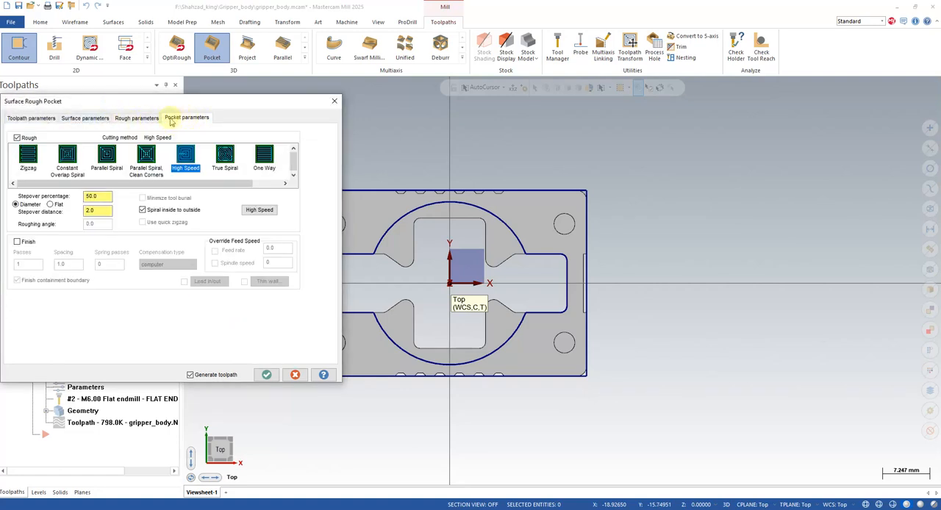
click(265, 375)
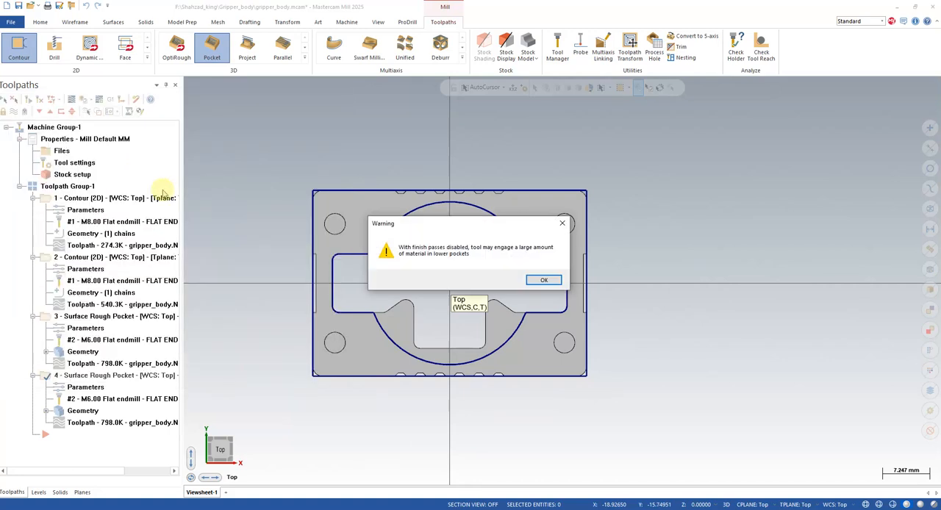
click(549, 285)
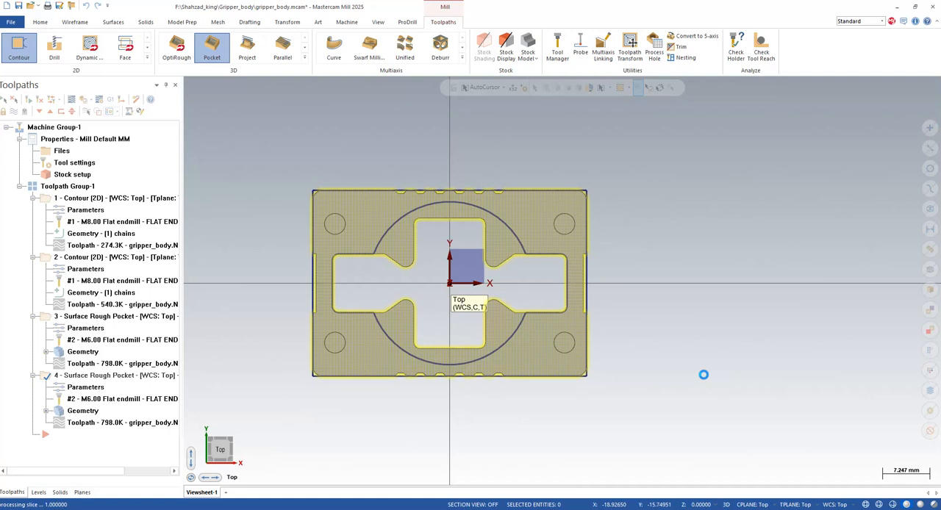
- Backplot the 4 mm pocket toolpath in a tilted view to examine its passes in the cavity, and close the backplot
middle_drag(631, 373, 644, 345)
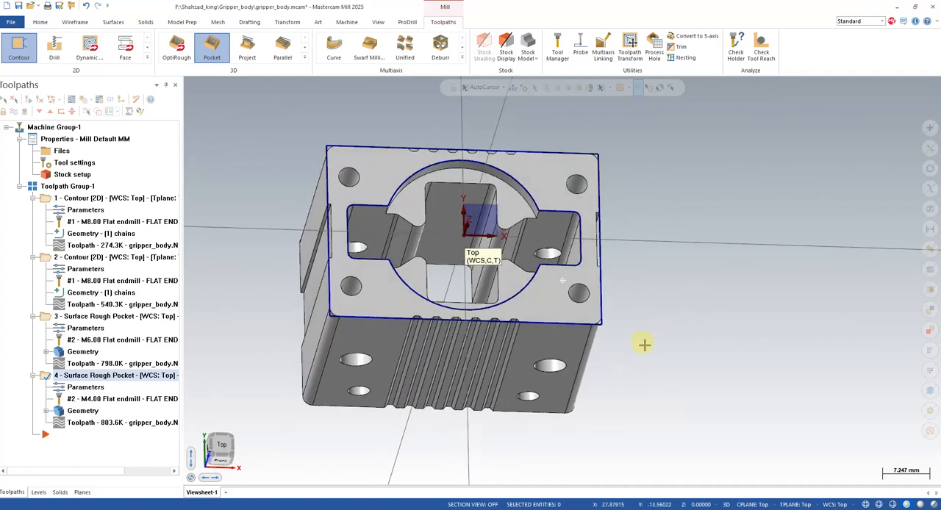
click(105, 423)
click(190, 84)
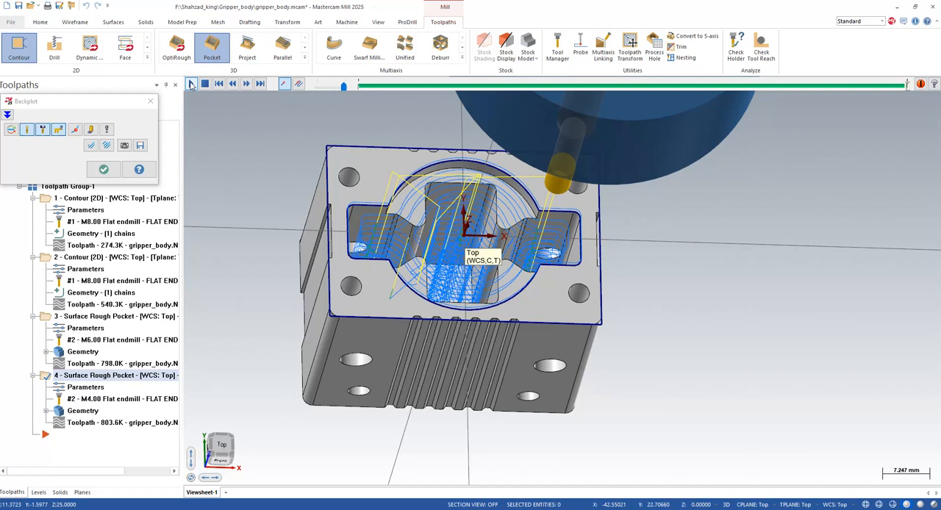
click(150, 101)
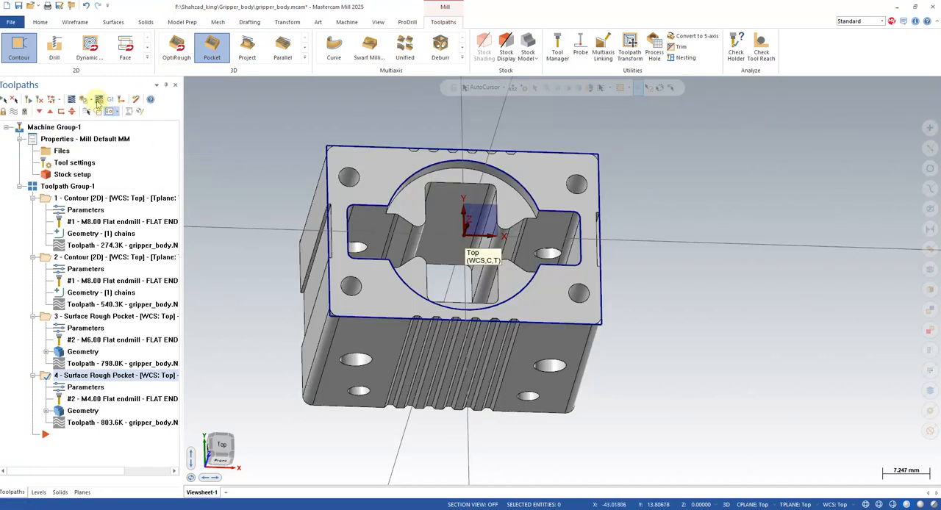
- Select all four operations in Toolpath Group-1 and run the Verify simulation on the stock
click(84, 100)
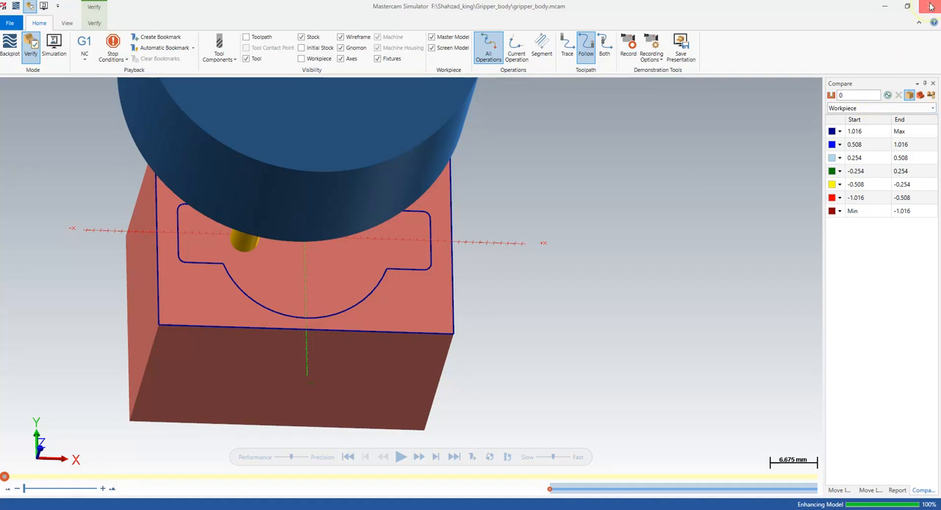
click(928, 9)
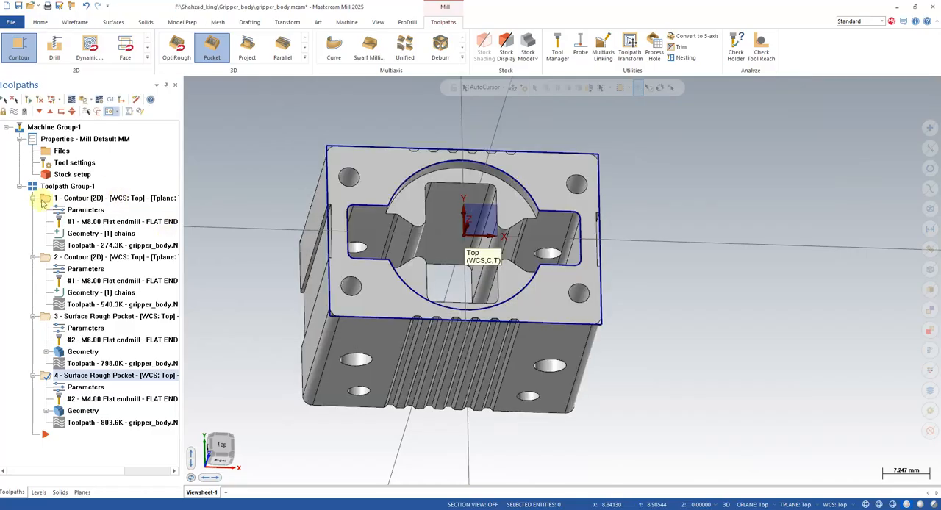
click(33, 188)
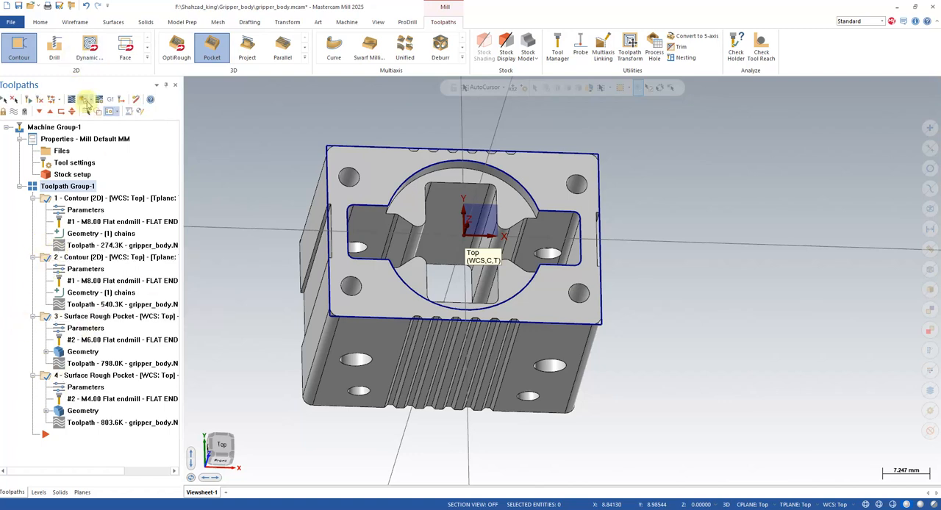
click(86, 100)
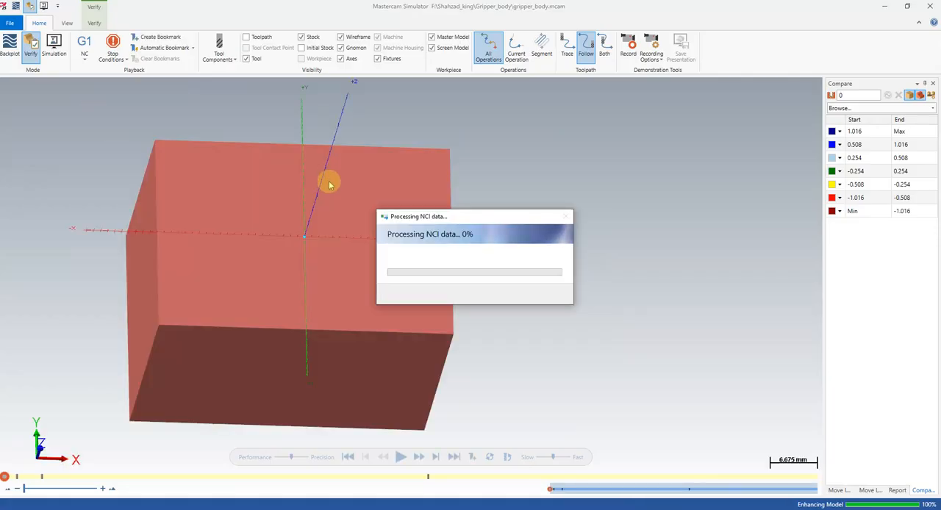
click(401, 456)
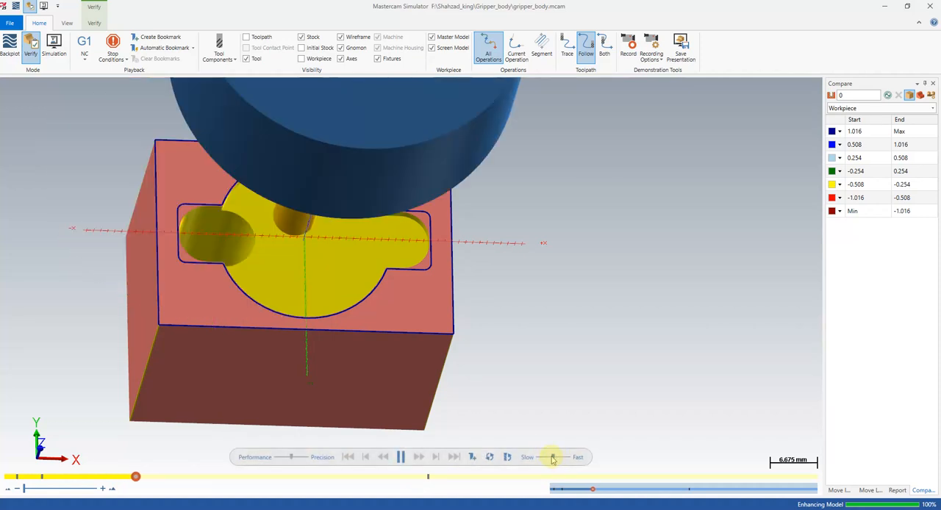
- Speed up the simulation to maximum, examine the machined cavity and stock from several angles, and close the simulator
drag(557, 459, 560, 459)
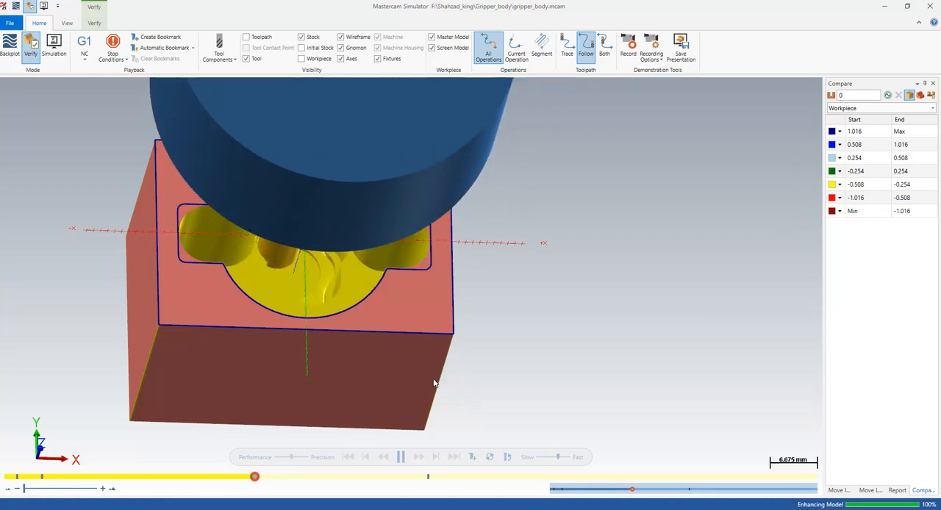
middle_drag(435, 374, 328, 382)
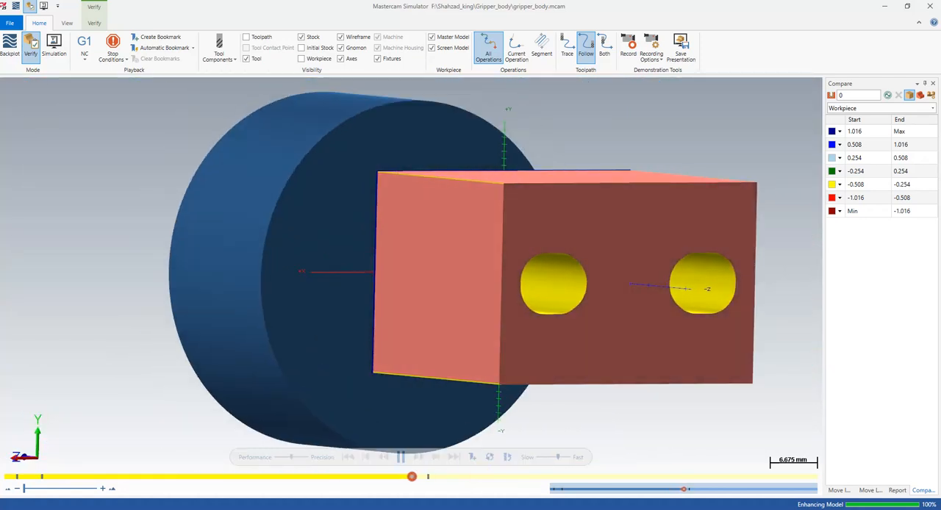
mouse_move(558, 455)
mouse_down()
mouse_move(581, 454)
mouse_move(570, 457)
mouse_up()
middle_drag(449, 313, 522, 310)
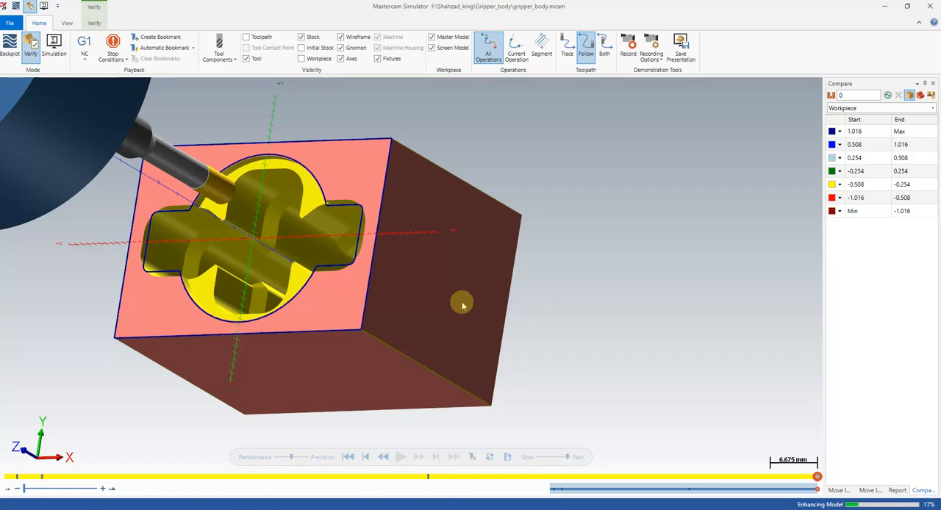
mouse_move(404, 303)
middle_down()
mouse_move(419, 284)
mouse_move(409, 304)
middle_up()
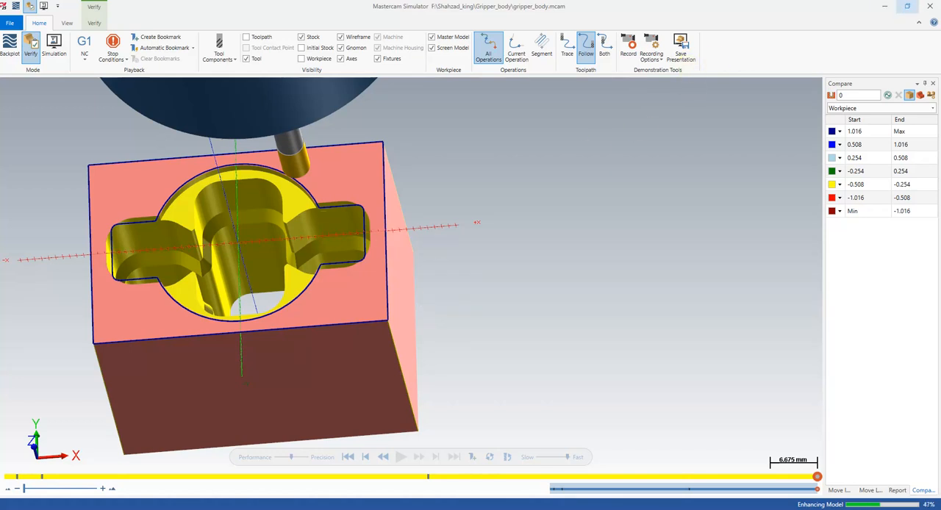
click(935, 6)
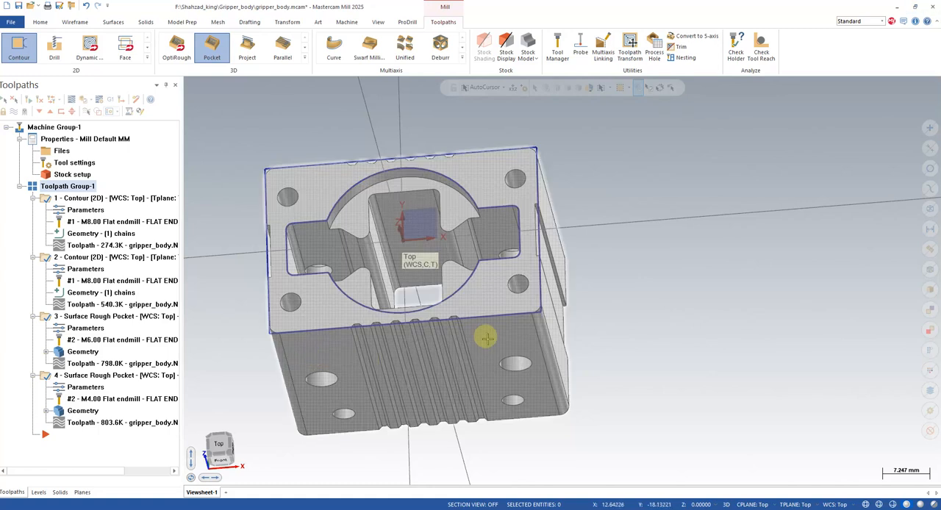
- Try posting all operations to an NC file from top view, with tool changes for duplicate tool numbers, and cancel at the save prompt
middle_drag(524, 324, 541, 299)
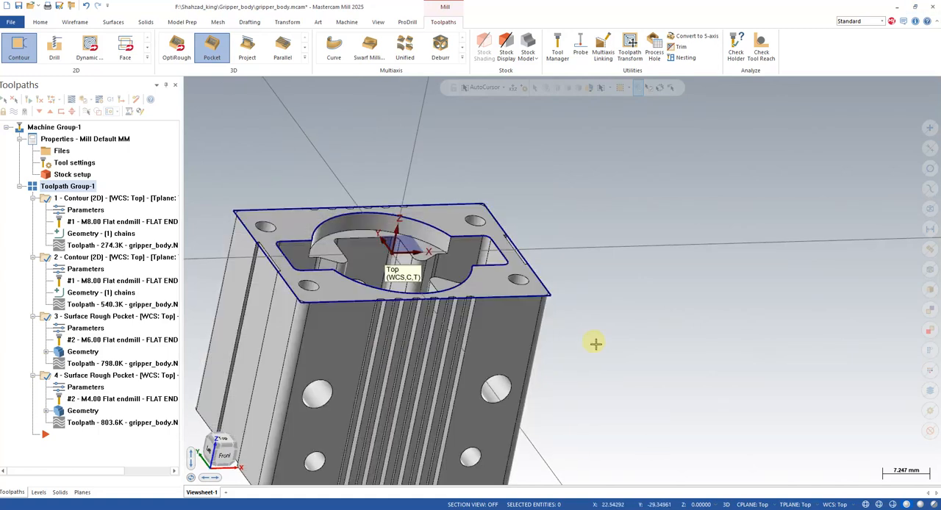
middle_drag(596, 343, 559, 372)
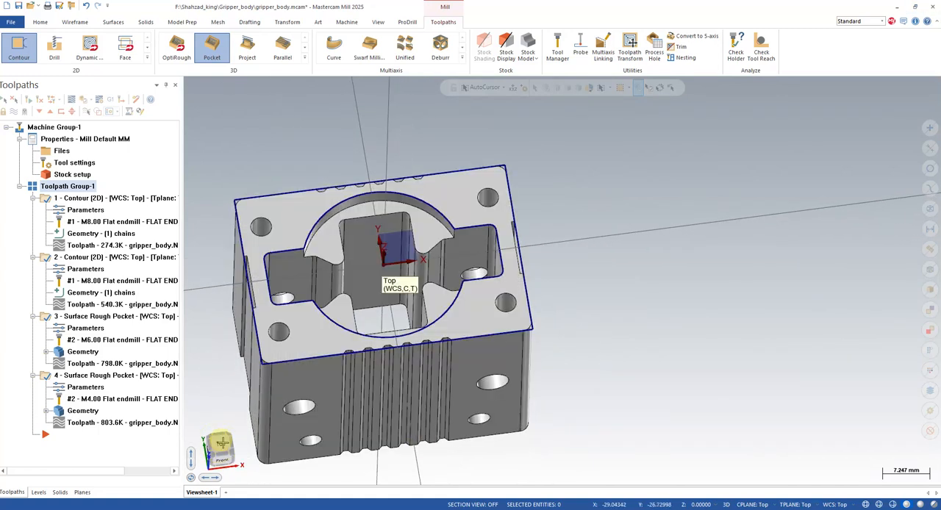
click(221, 441)
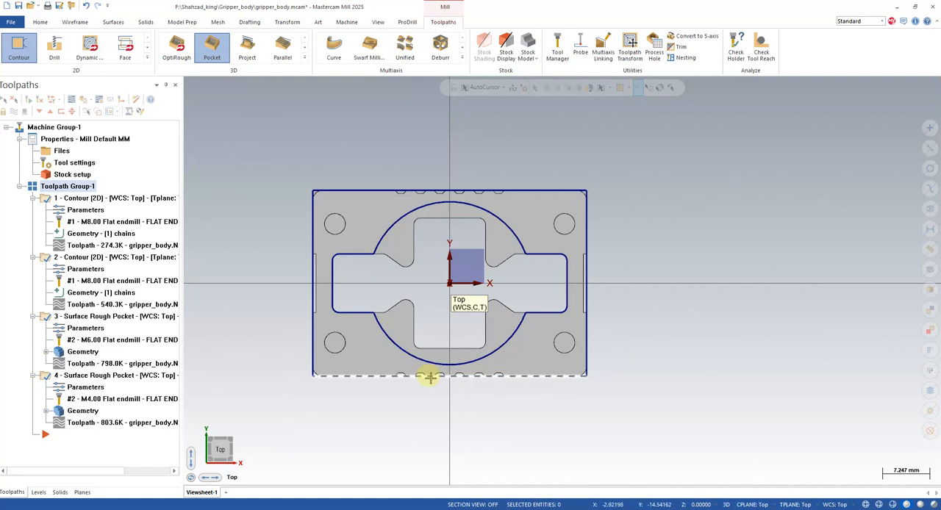
click(107, 98)
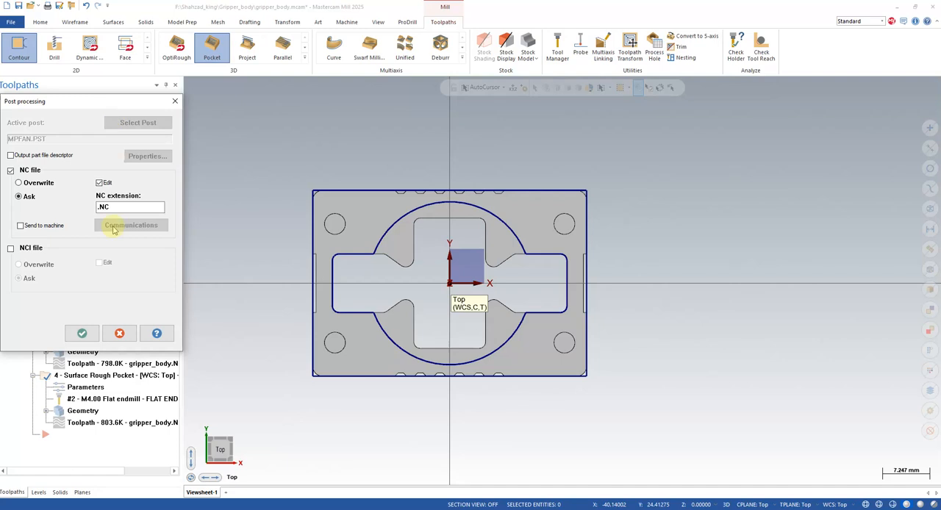
click(83, 333)
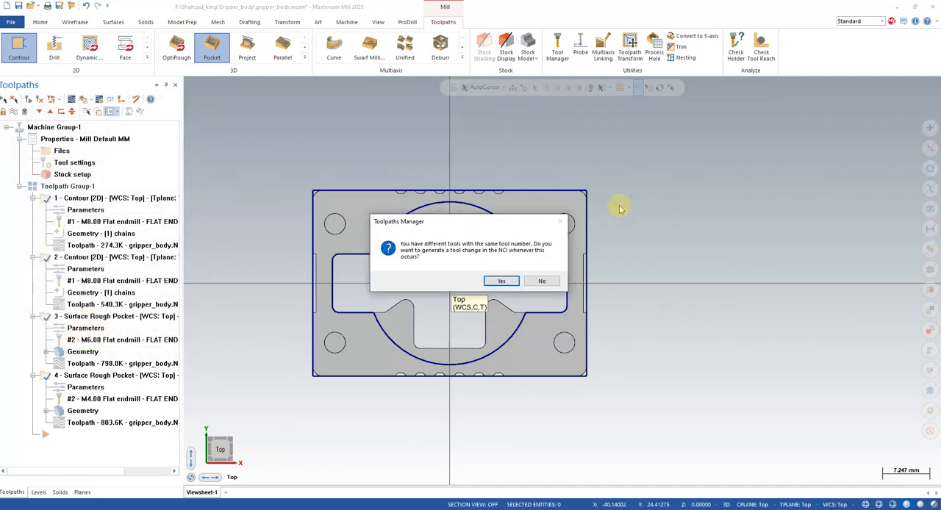
click(500, 283)
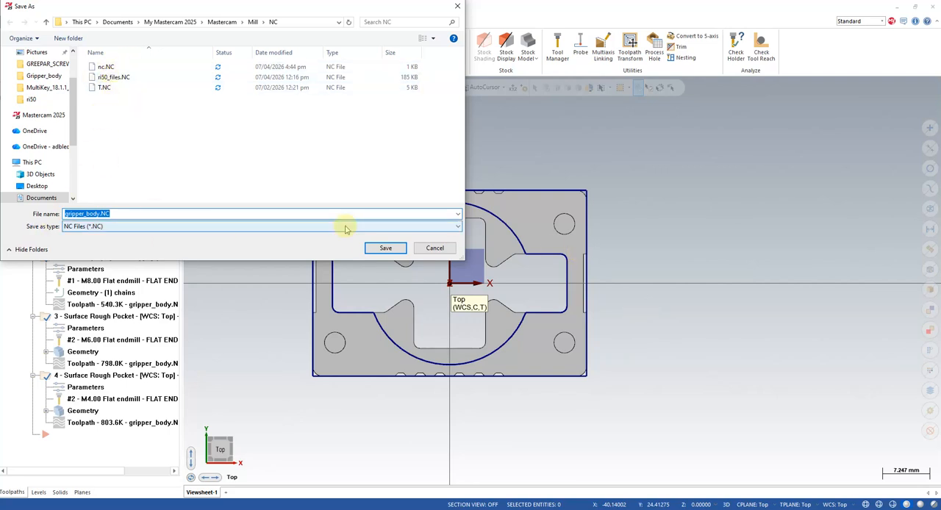
click(435, 248)
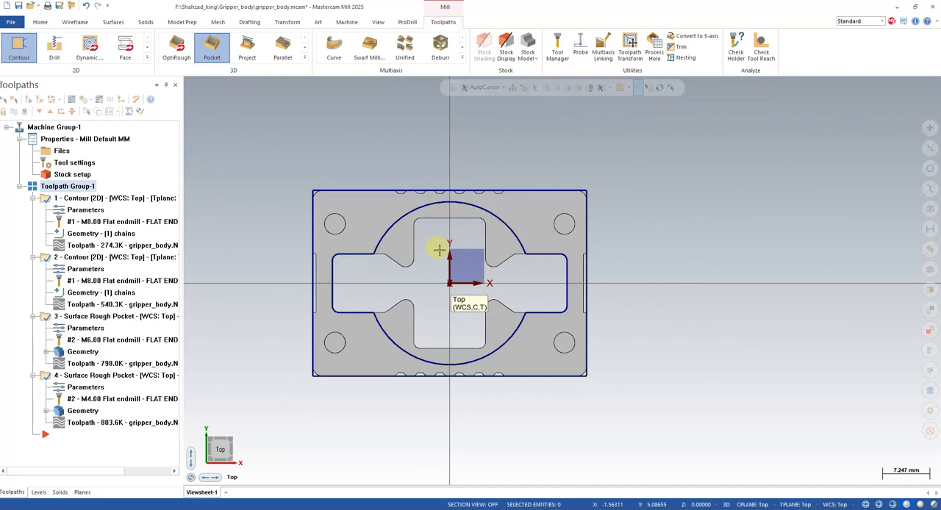
- Try posting all operations again without tool changes for duplicate tool numbers, and cancel saving the NC file
click(109, 103)
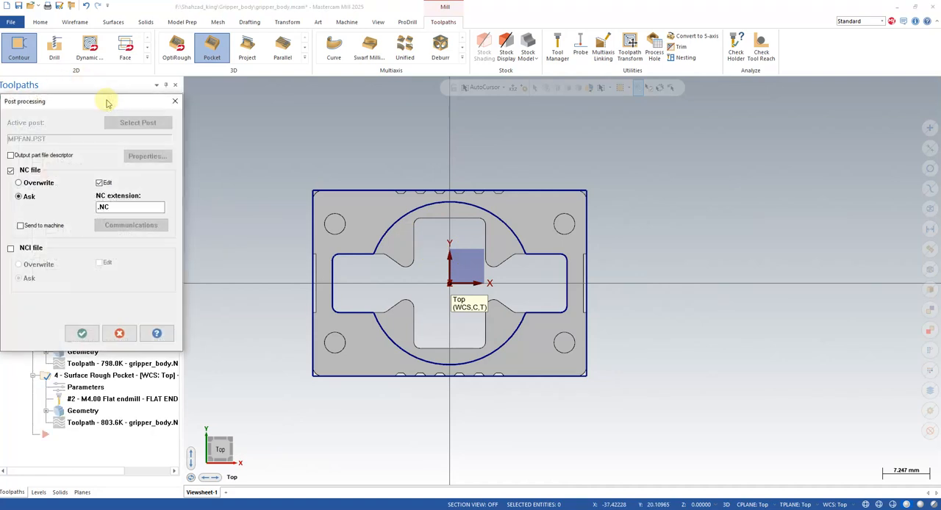
click(82, 334)
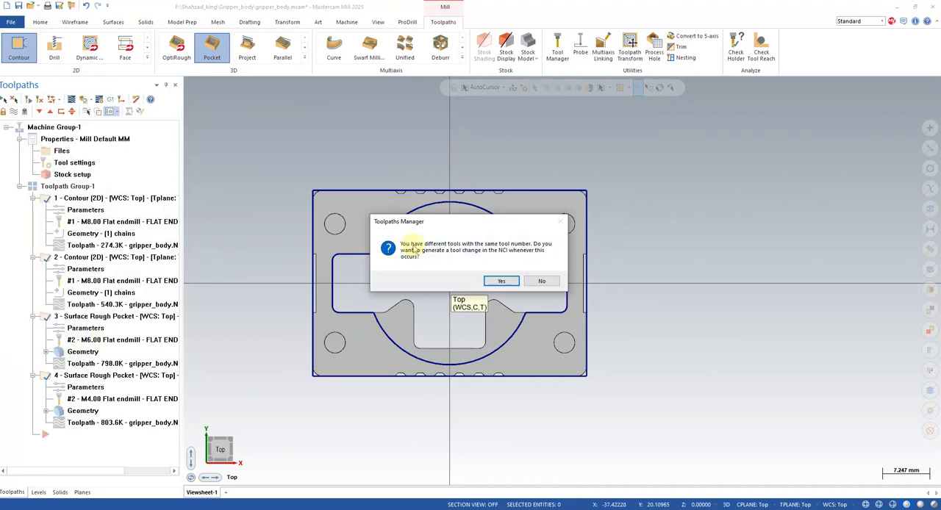
click(540, 281)
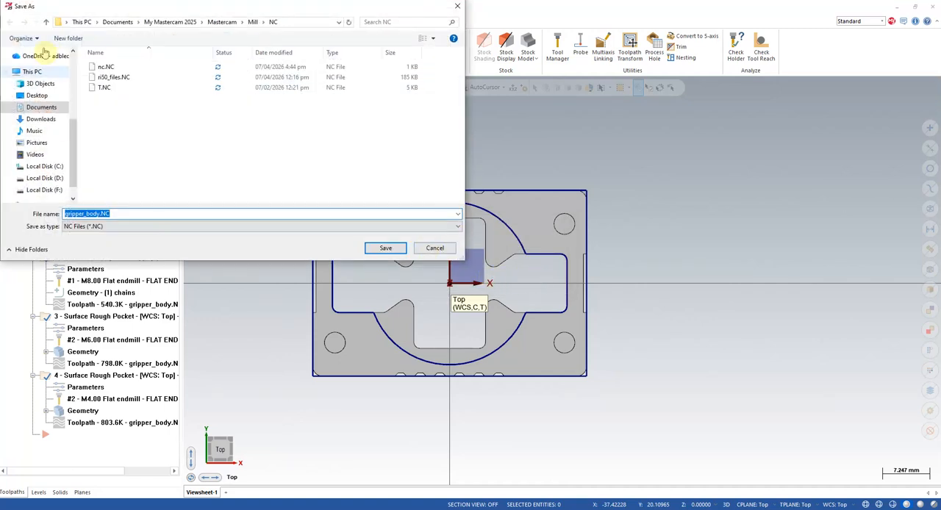
click(435, 248)
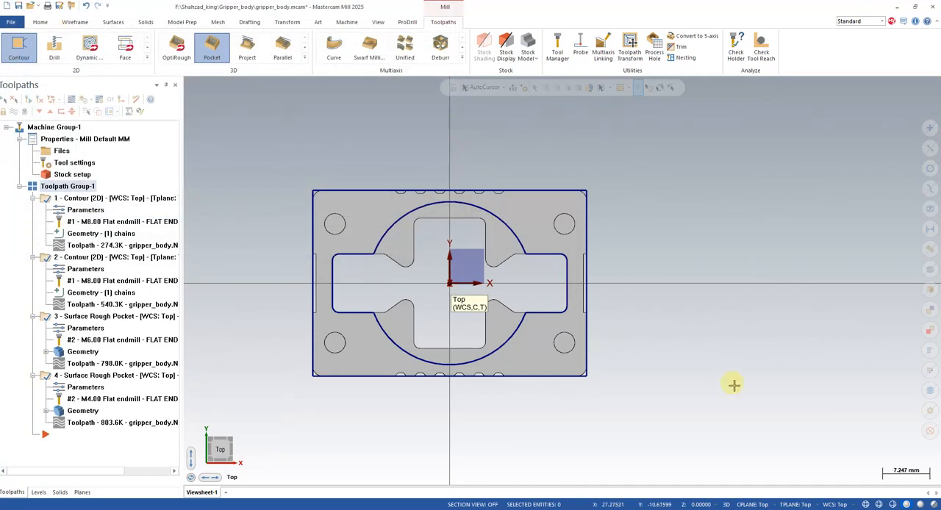